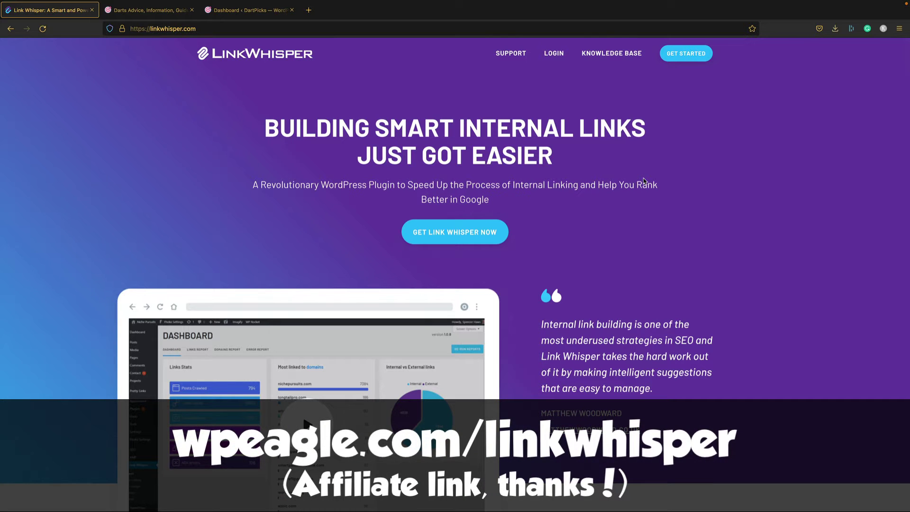
- Scroll the Link Whisper homepage down to the $77, $117 and $167 licence pricing cards
scroll(640, 179, "down", 20)
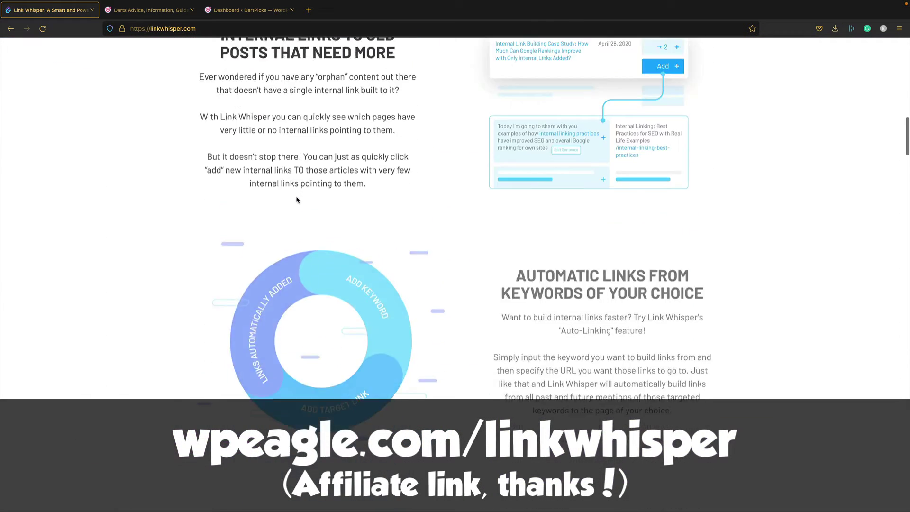
scroll(341, 197, "down", 9)
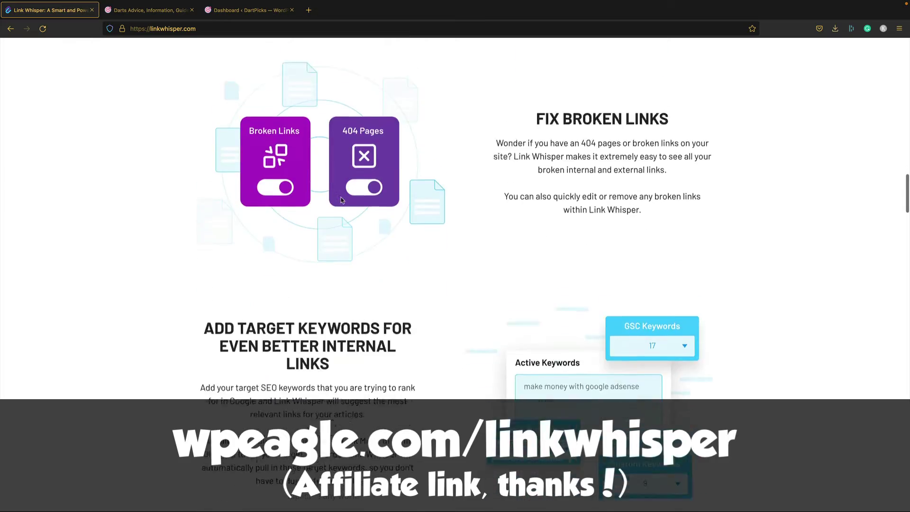
scroll(388, 200, "down", 10)
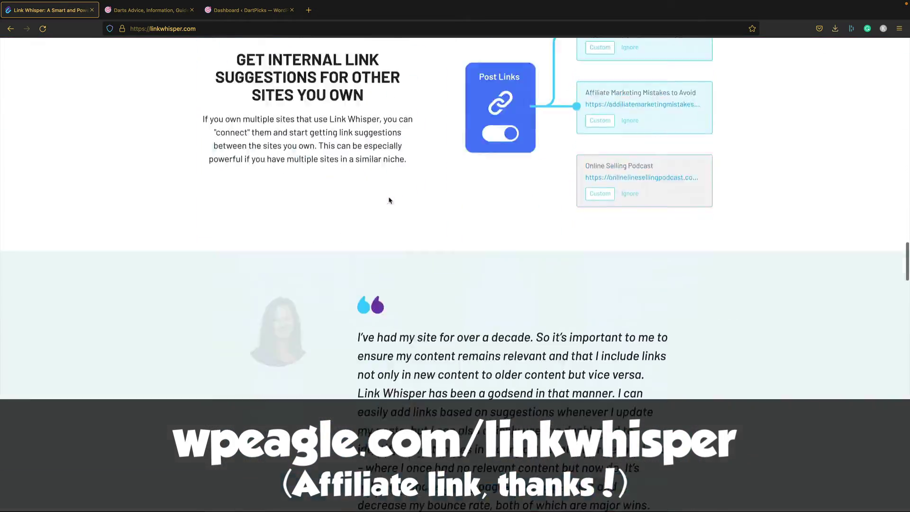
scroll(389, 201, "down", 10)
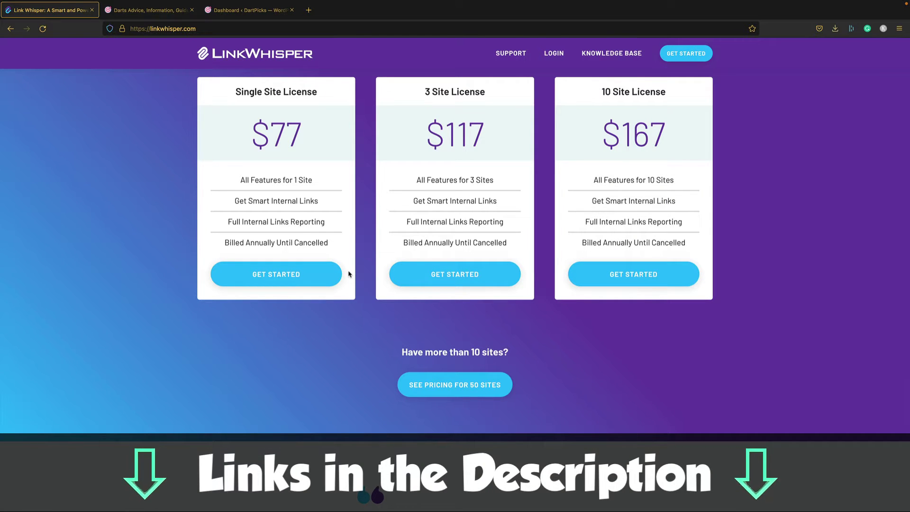
- Browse the DartPicks Learn Darts category page, then go to the WordPress admin Dashboard
left_click(150, 6)
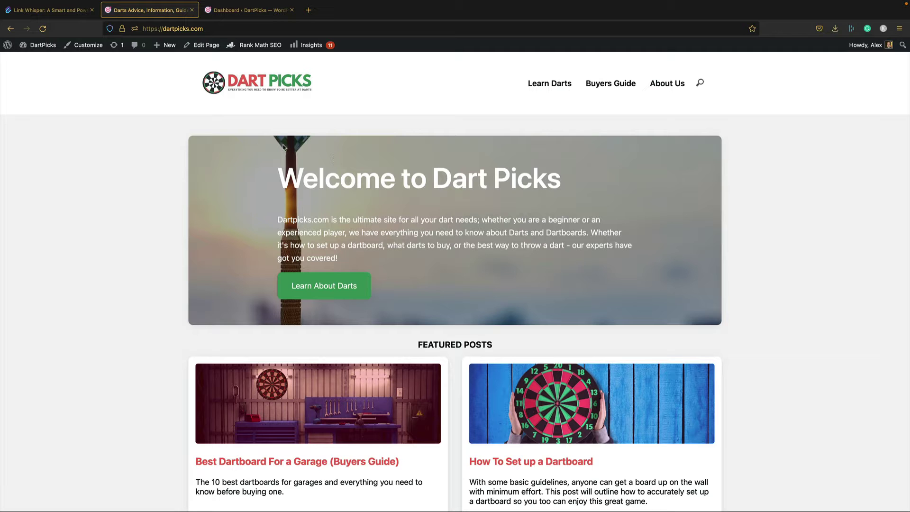
scroll(584, 121, "down", 5)
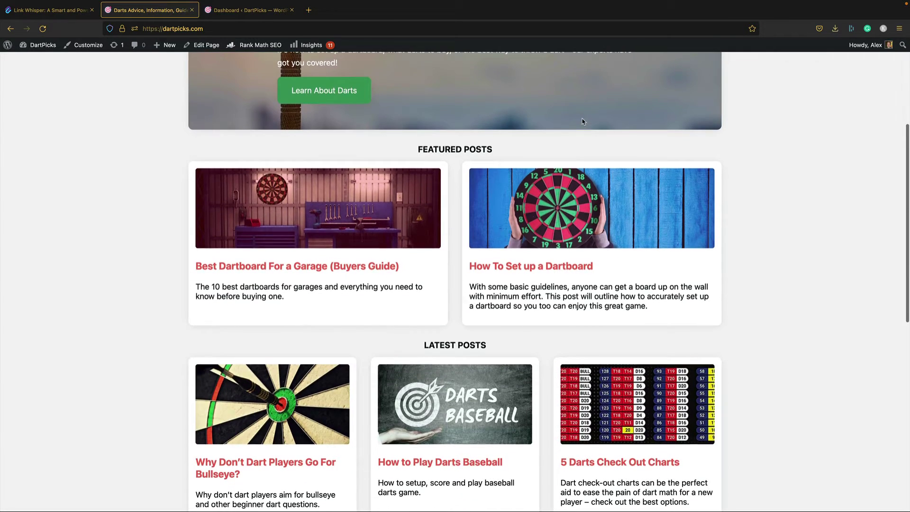
scroll(585, 120, "up", 5)
left_click(559, 84)
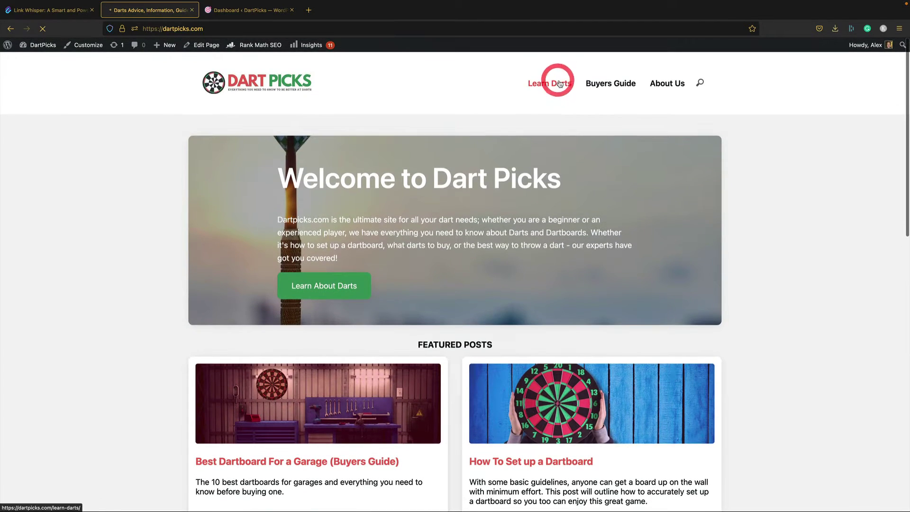
scroll(438, 189, "down", 7)
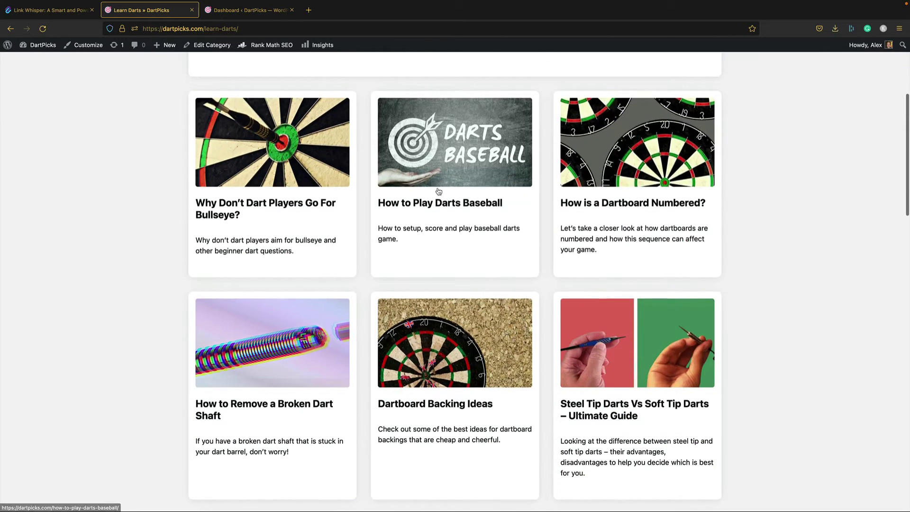
scroll(438, 188, "up", 7)
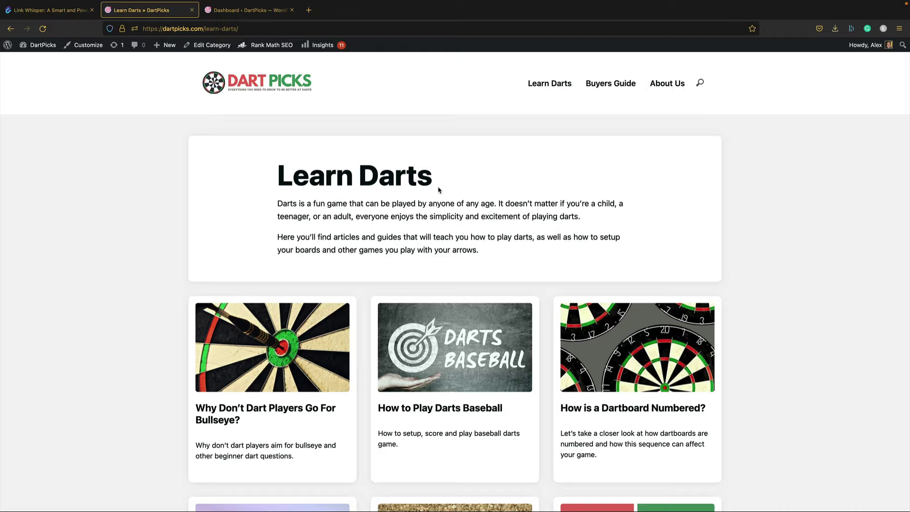
left_click(252, 10)
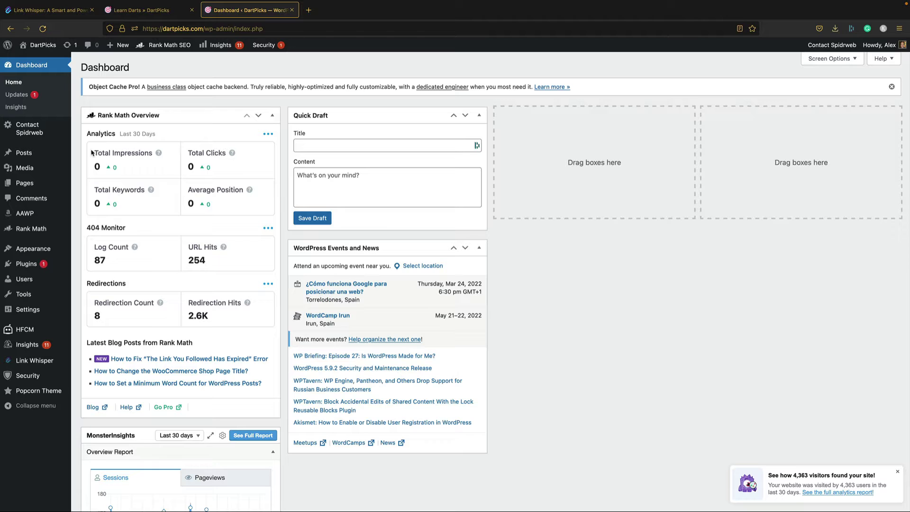
- Refresh Link Whisper's Target Keywords to pull each post's GSC keywords, clicks and average position
mouse_move(47, 367)
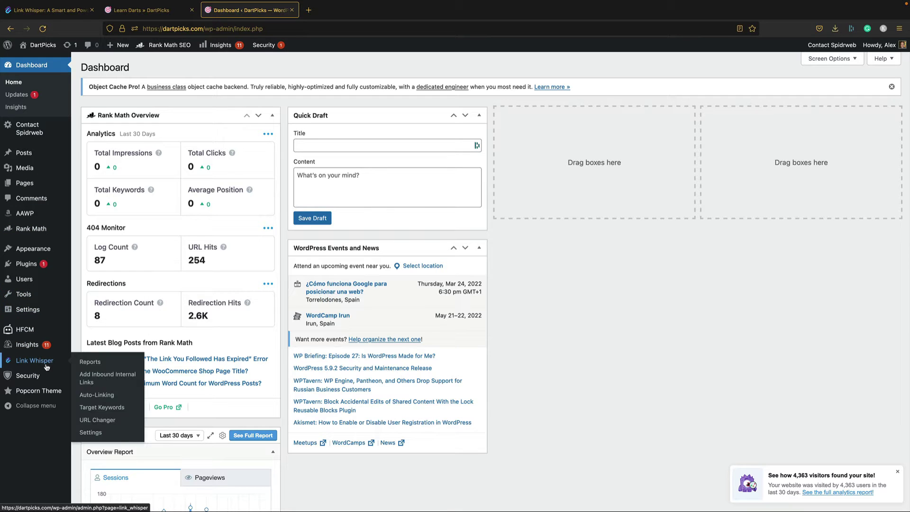
left_click(120, 409)
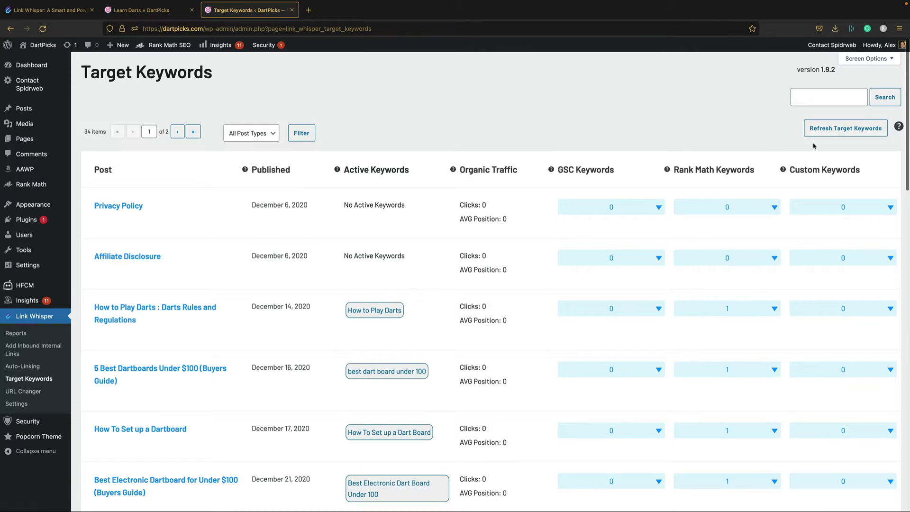
left_click(857, 130)
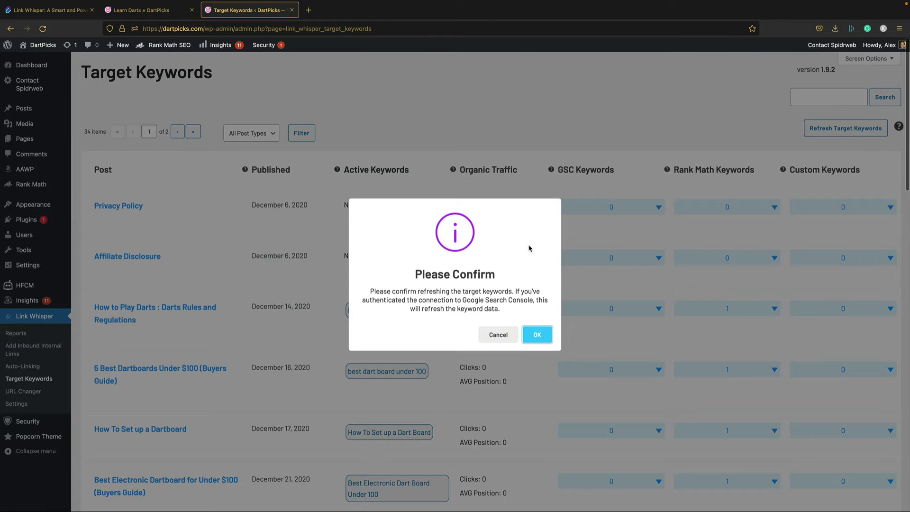
left_click(540, 338)
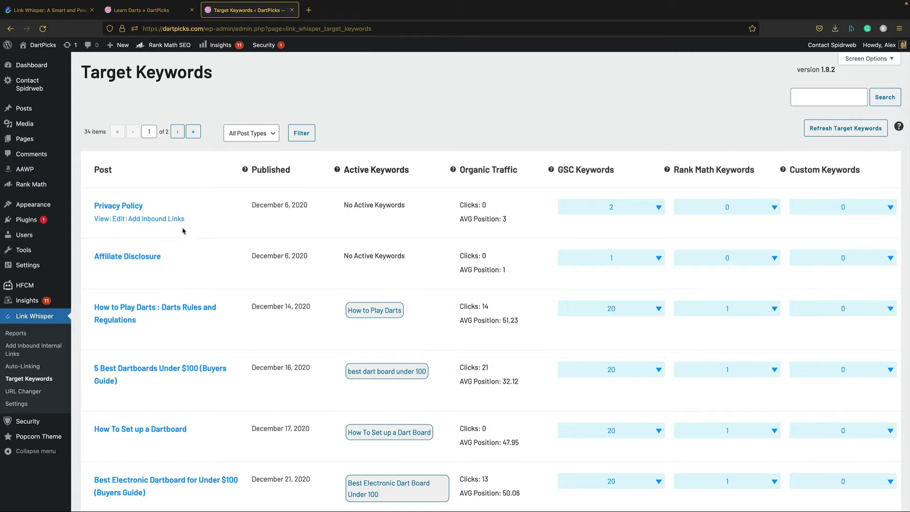
- Turn off Pages under Post Types to Create Links For, save settings, and reopen Target Keywords
left_click(16, 403)
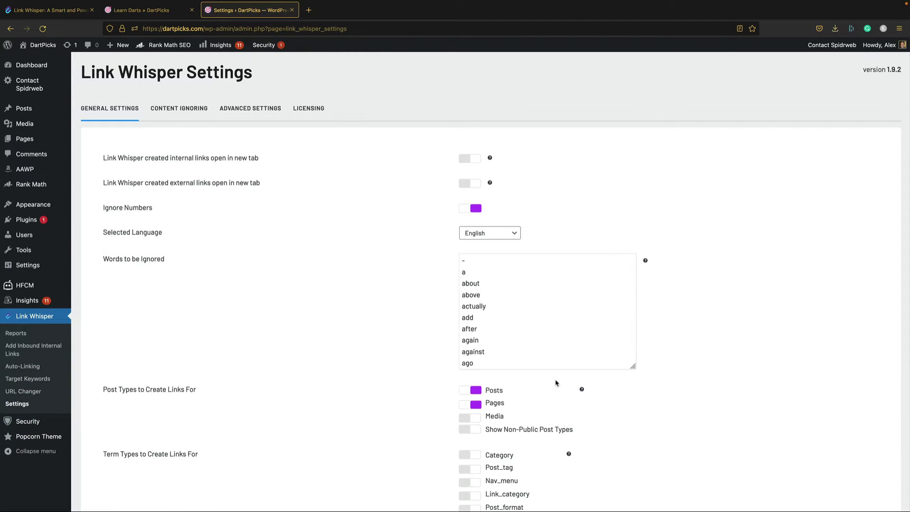
scroll(481, 423, "down", 2)
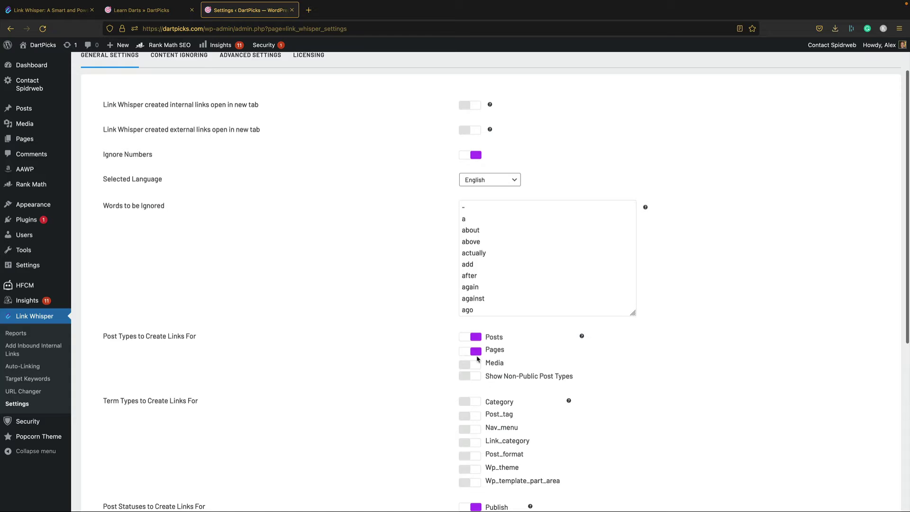
left_click(476, 353)
scroll(404, 315, "down", 10)
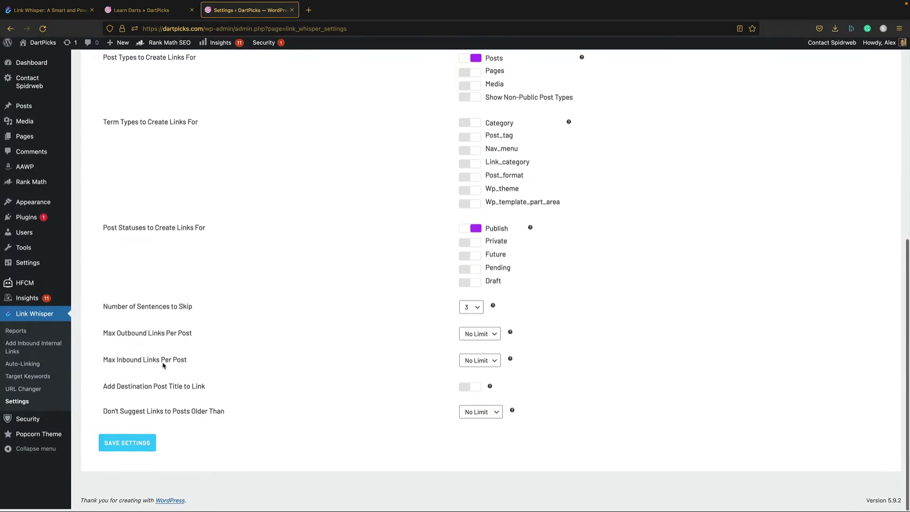
left_click(136, 449)
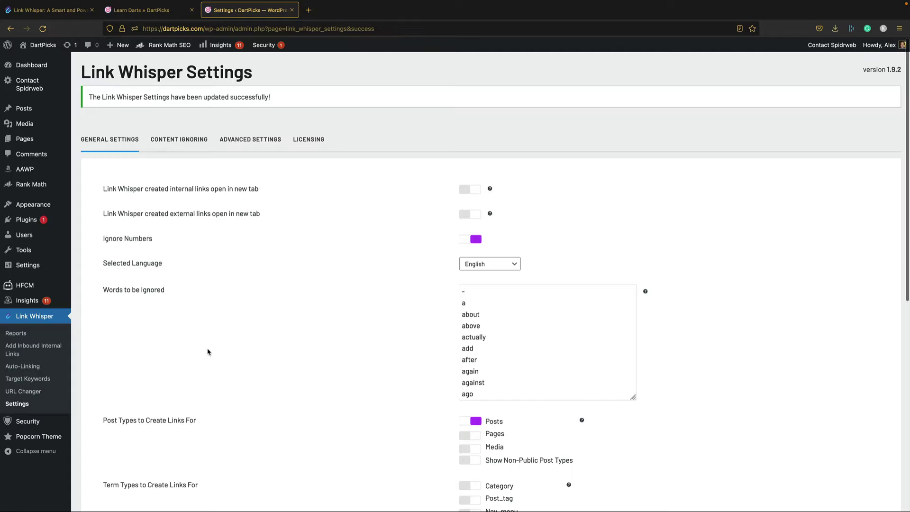
left_click(37, 379)
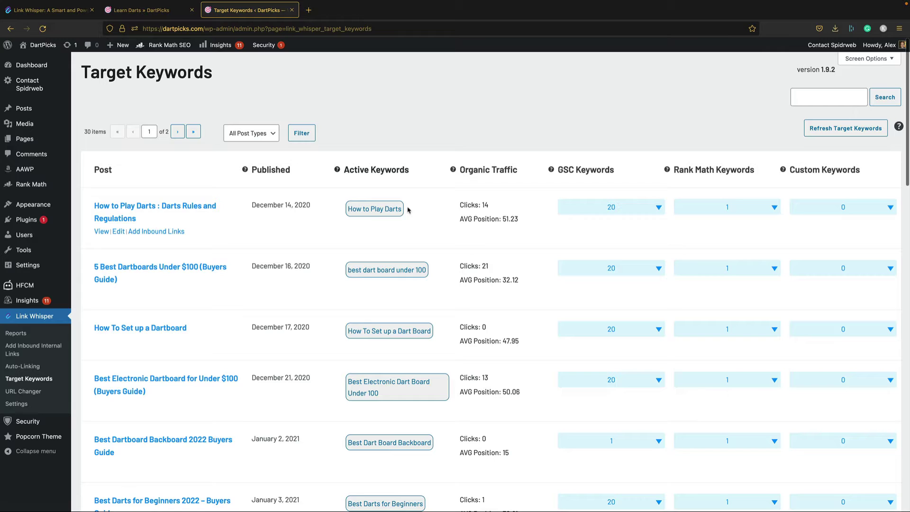
- Expand How to Play Darts' GSC keywords and tick darts rules, dart regulations, and both rules-and-regulations variants
left_click(660, 208)
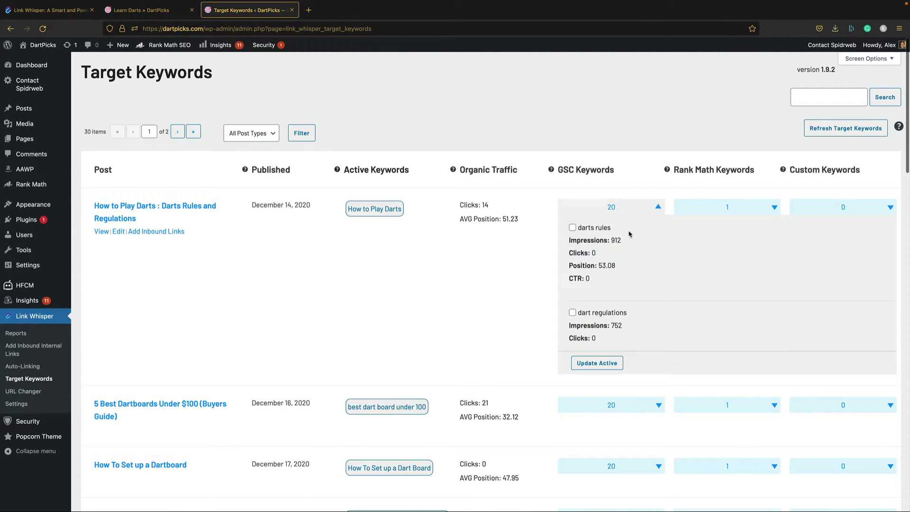
scroll(629, 236, "down", 1)
scroll(629, 236, "down", 3)
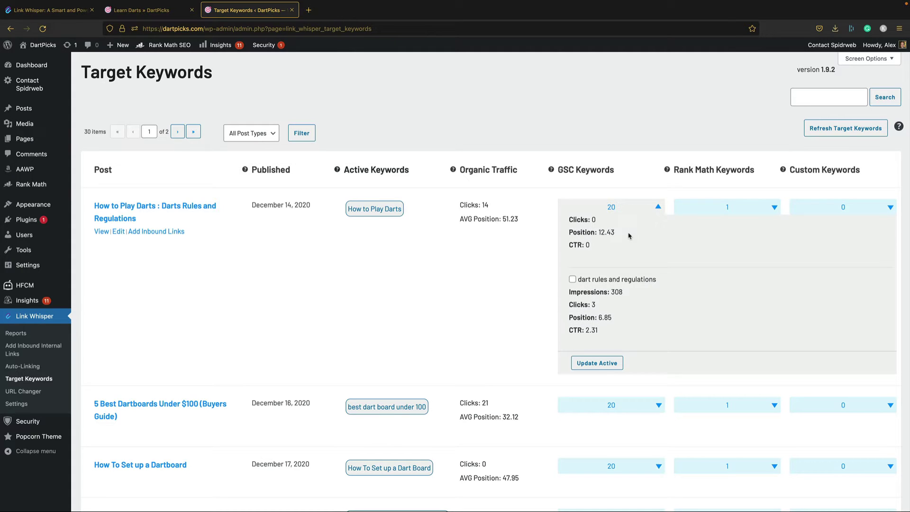
scroll(630, 237, "down", 3)
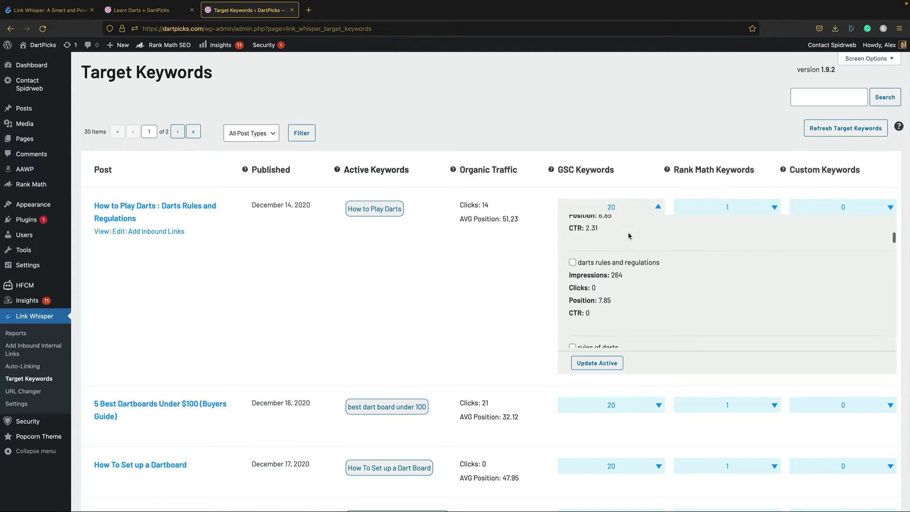
scroll(629, 236, "up", 10)
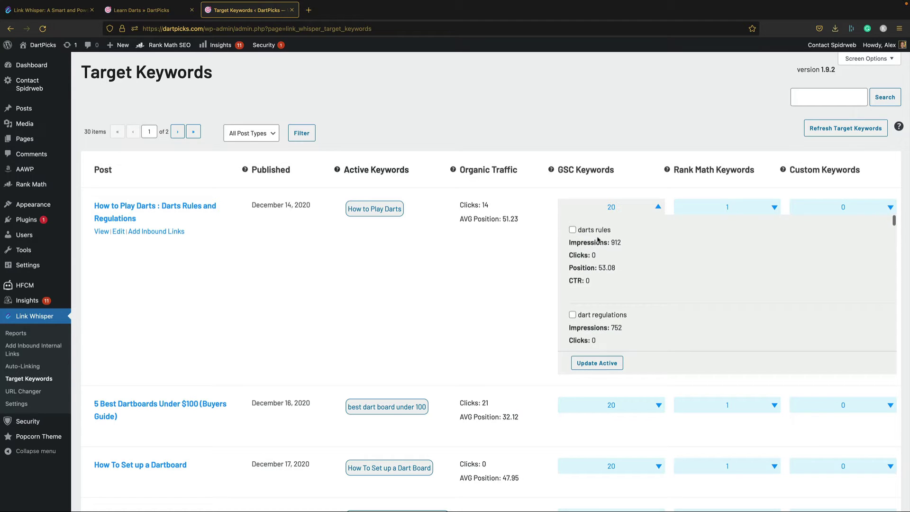
left_click(573, 228)
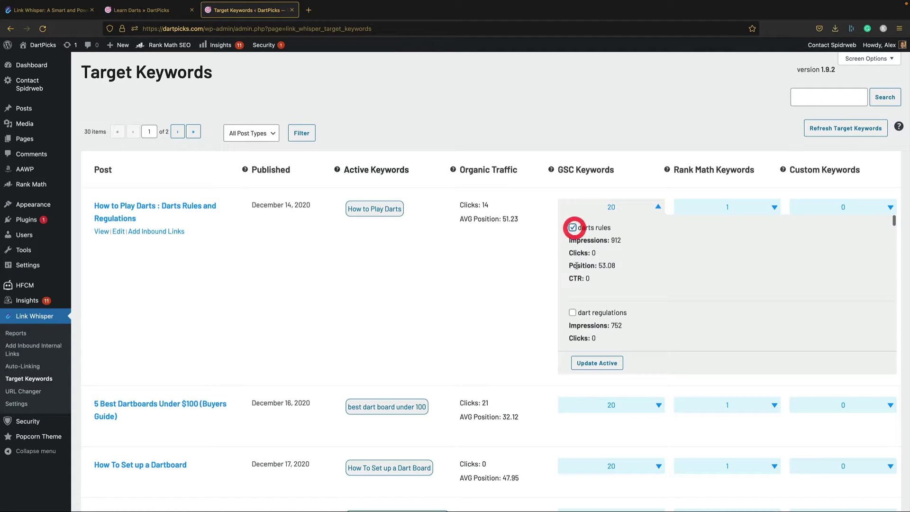
left_click(573, 312)
scroll(576, 318, "down", 3)
left_click(573, 322)
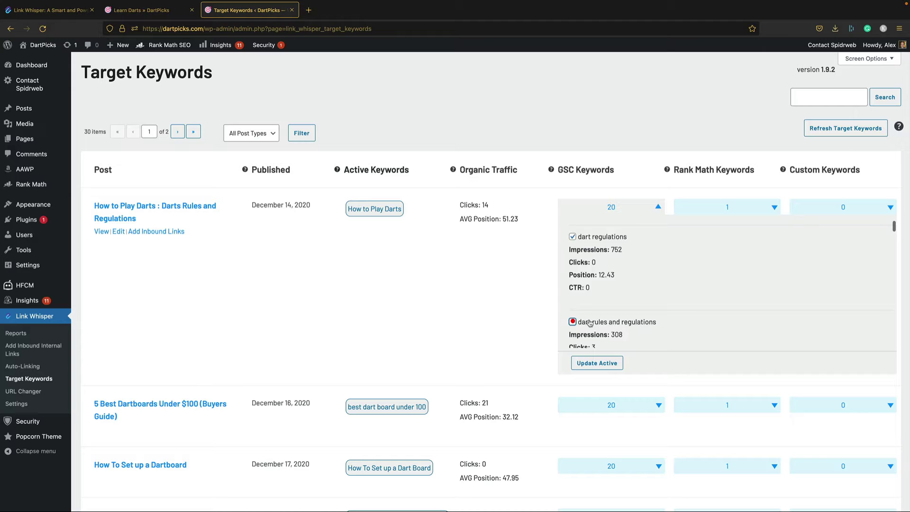
scroll(577, 317, "down", 2)
left_click(573, 322)
- Tick rules of darts, how to play darts, dart board rules and regulations, and regulations for darts
scroll(576, 318, "down", 2)
scroll(576, 316, "down", 1)
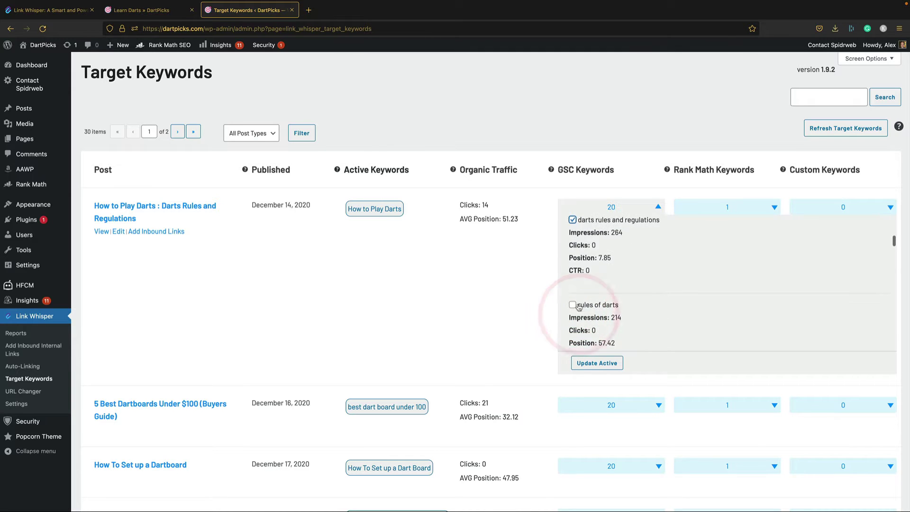
left_click(572, 306)
scroll(577, 305, "down", 3)
left_click(573, 298)
scroll(618, 296, "down", 2)
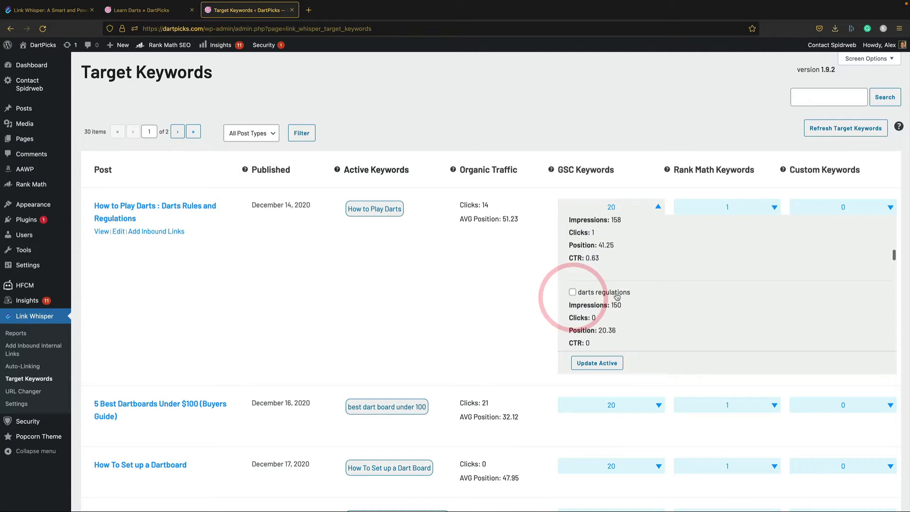
scroll(583, 292, "down", 2)
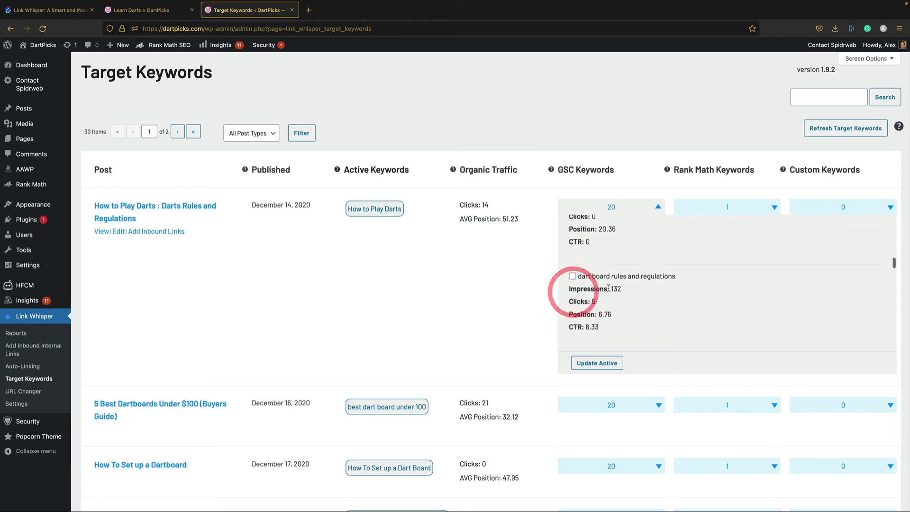
left_click(573, 276)
scroll(574, 285, "down", 2)
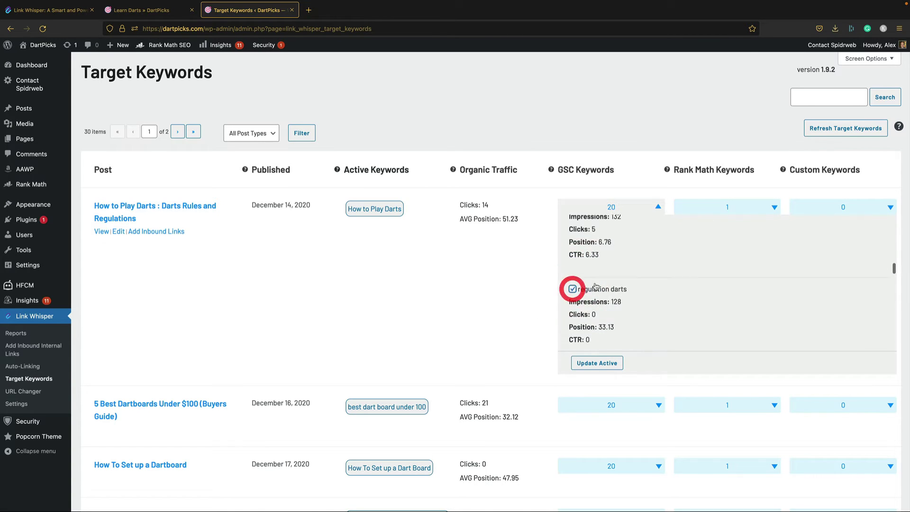
scroll(597, 286, "down", 2)
left_click(574, 280)
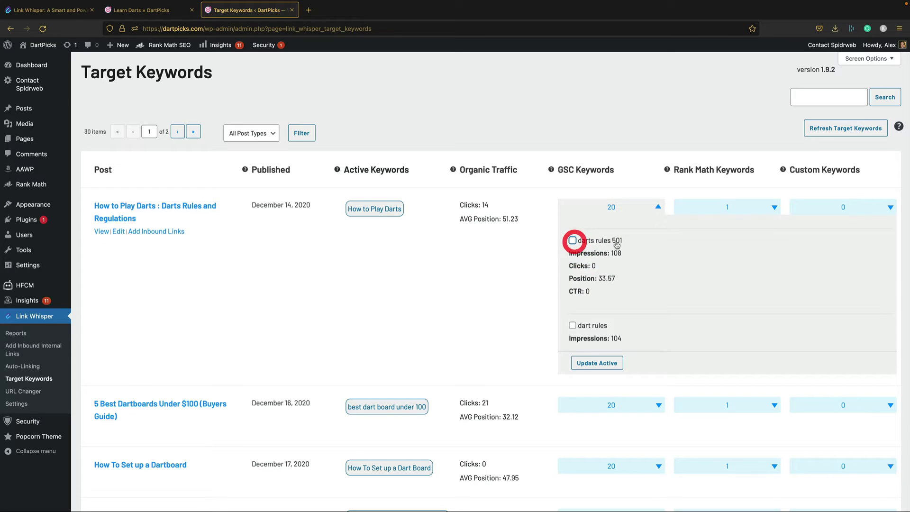
- Tick dart rules, dart board regulations and official dart rules, then save them as active keywords
scroll(617, 245, "down", 2)
left_click(594, 262)
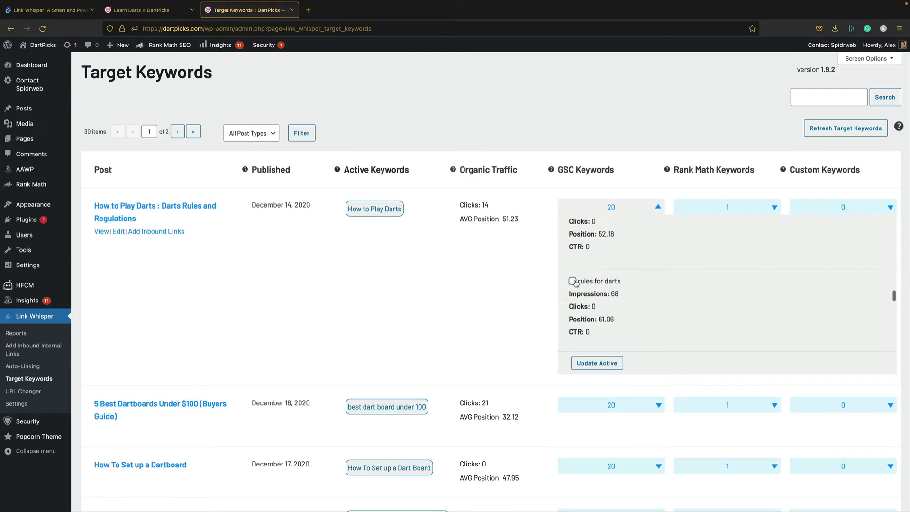
scroll(588, 265, "down", 5)
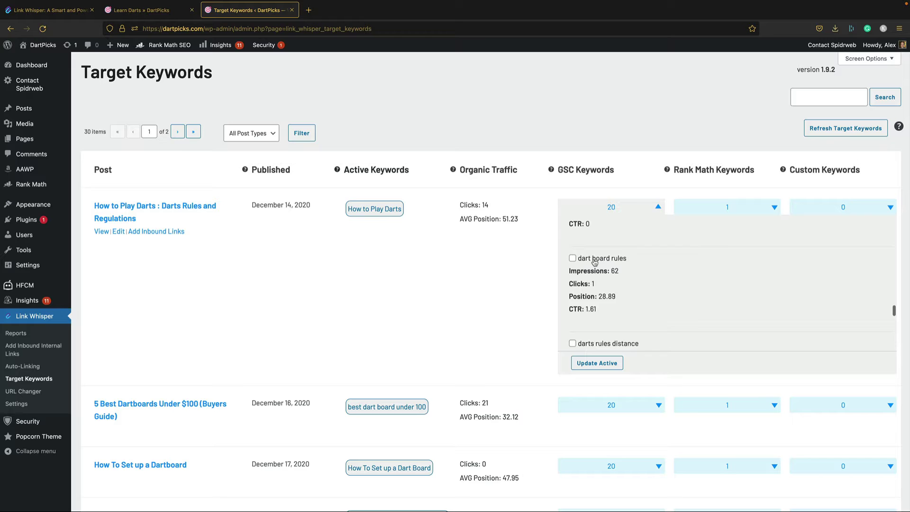
scroll(599, 279, "down", 1)
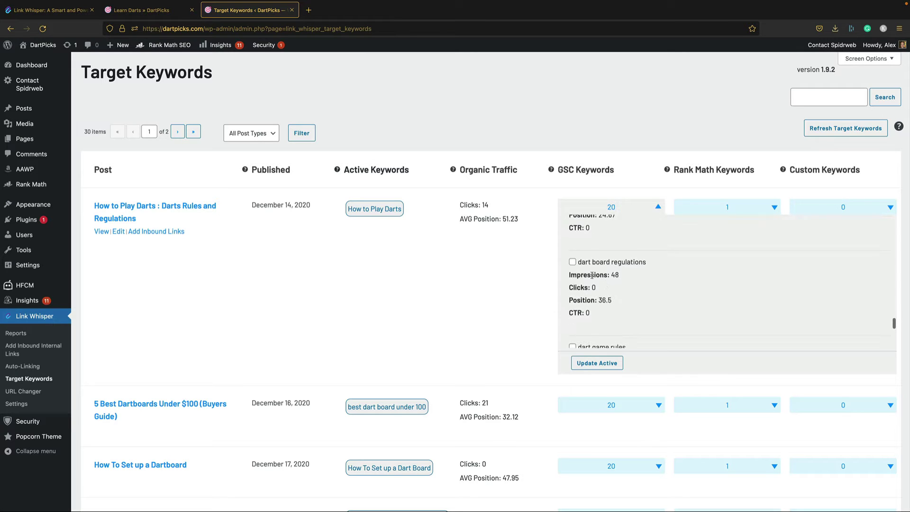
left_click(572, 262)
scroll(612, 265, "down", 6)
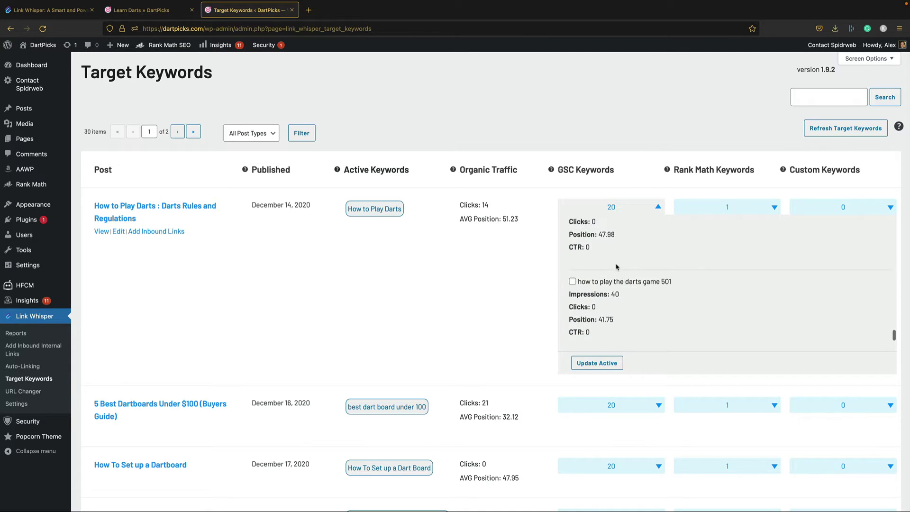
scroll(616, 267, "down", 1)
left_click(572, 273)
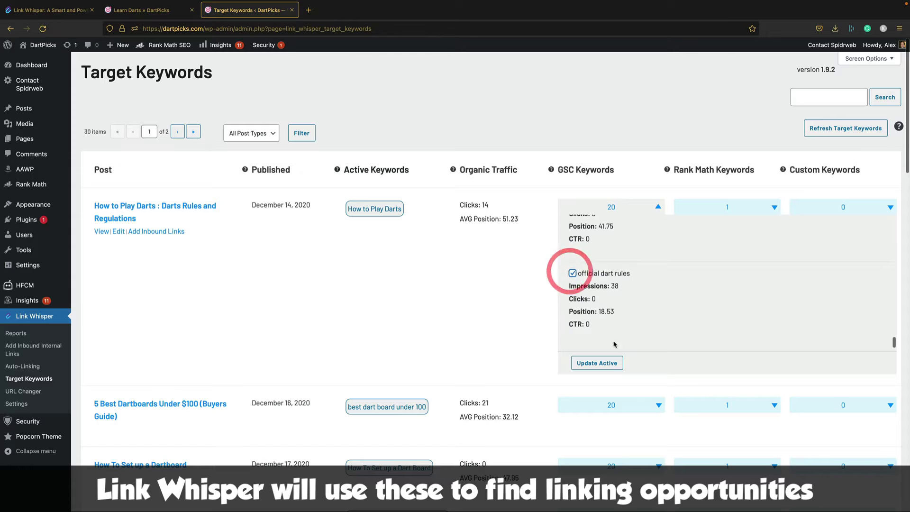
left_click(613, 363)
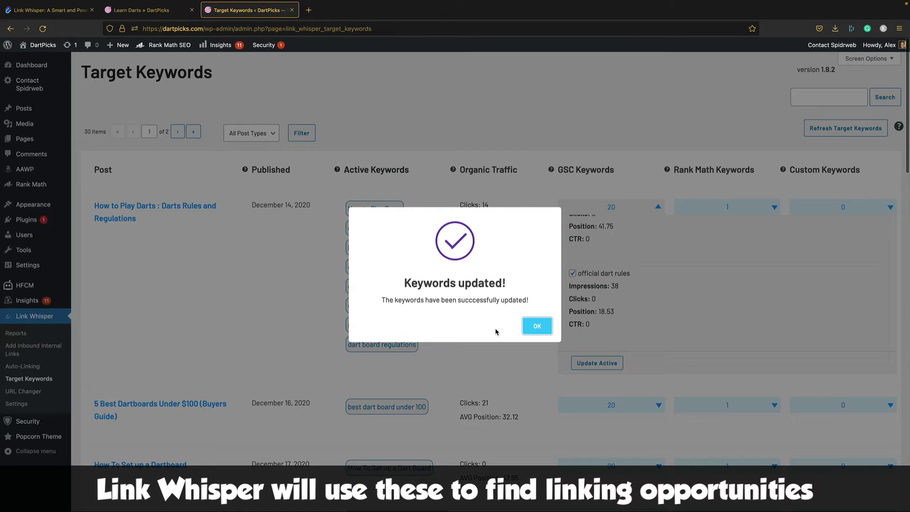
left_click(543, 326)
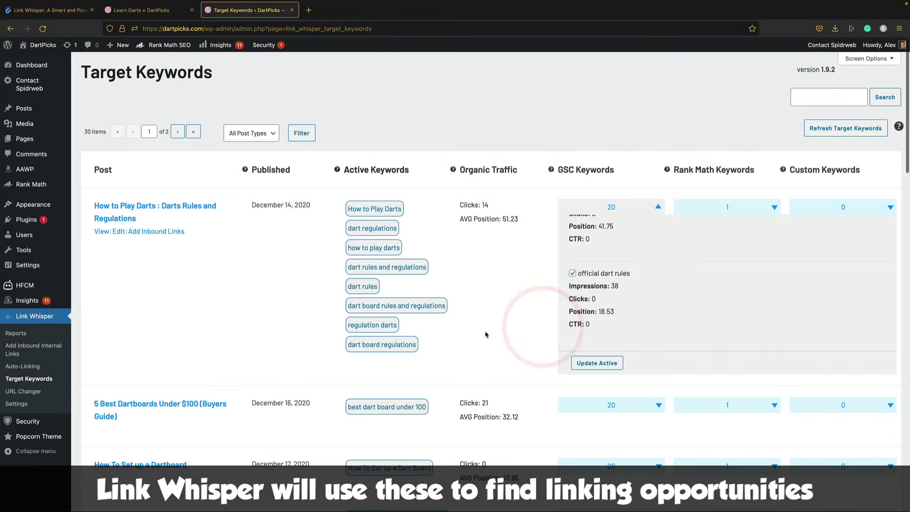
- Open How to Play Darts' inbound suggestions and remove the first suggestion's existing long-phrase link
left_click(168, 232)
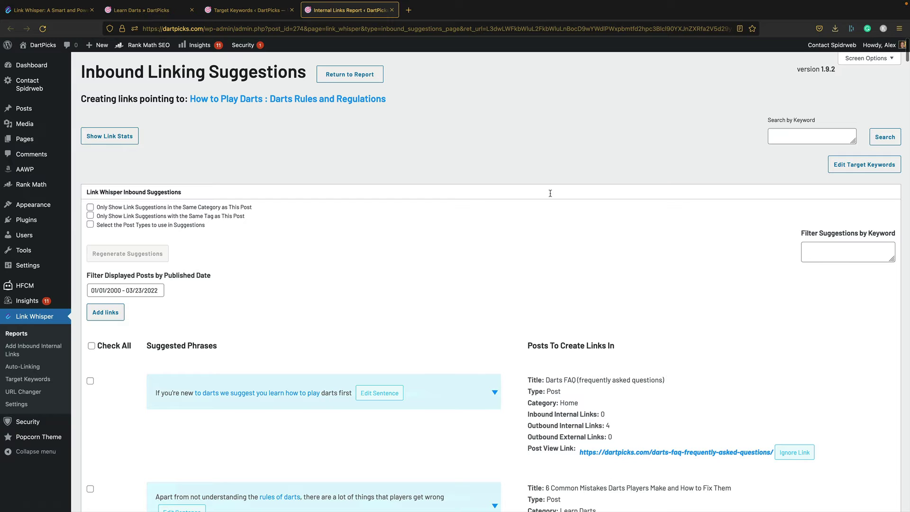
scroll(551, 193, "down", 3)
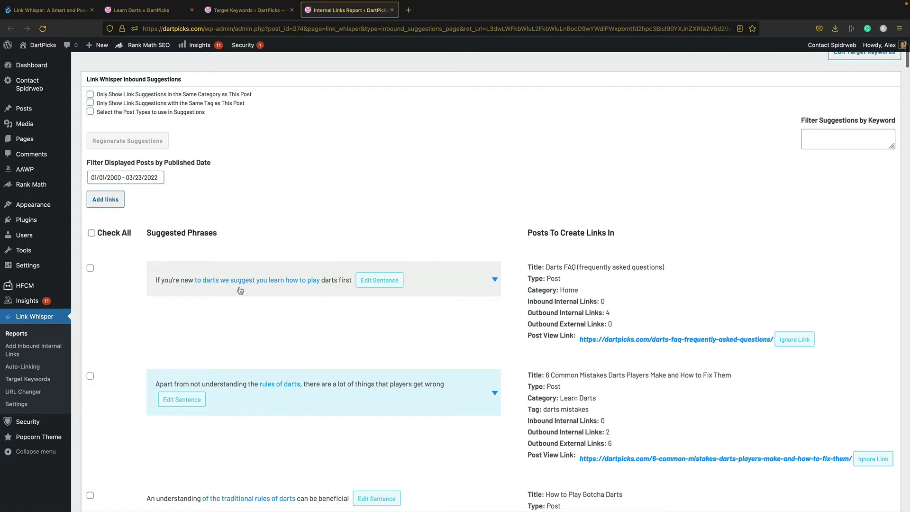
scroll(315, 298, "up", 3)
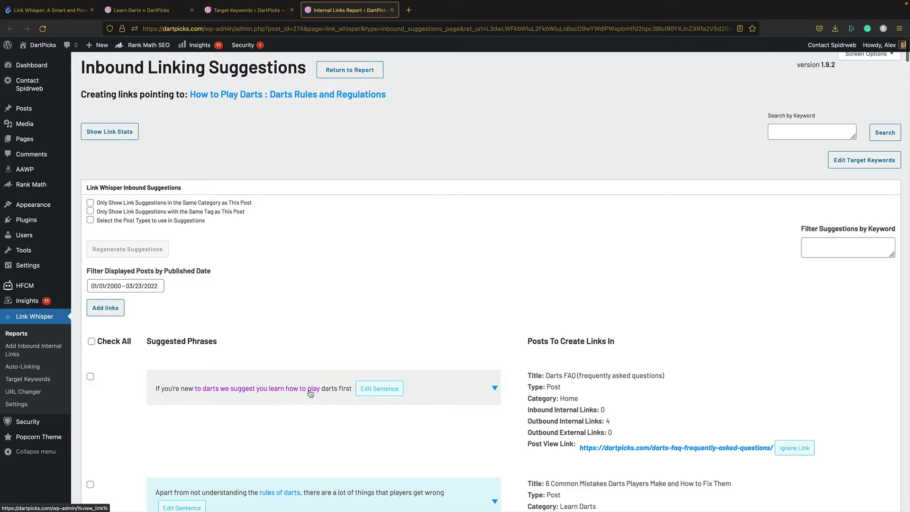
left_click(379, 388)
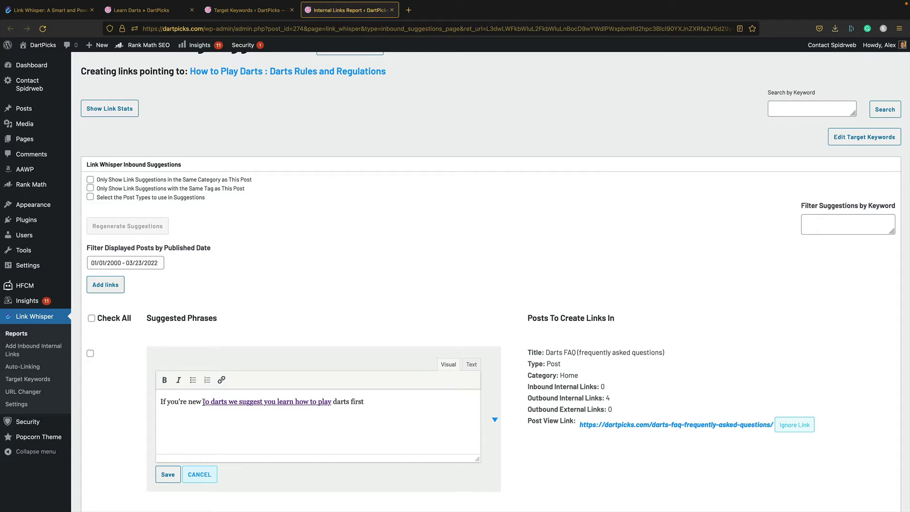
left_click_drag(204, 402, 292, 406)
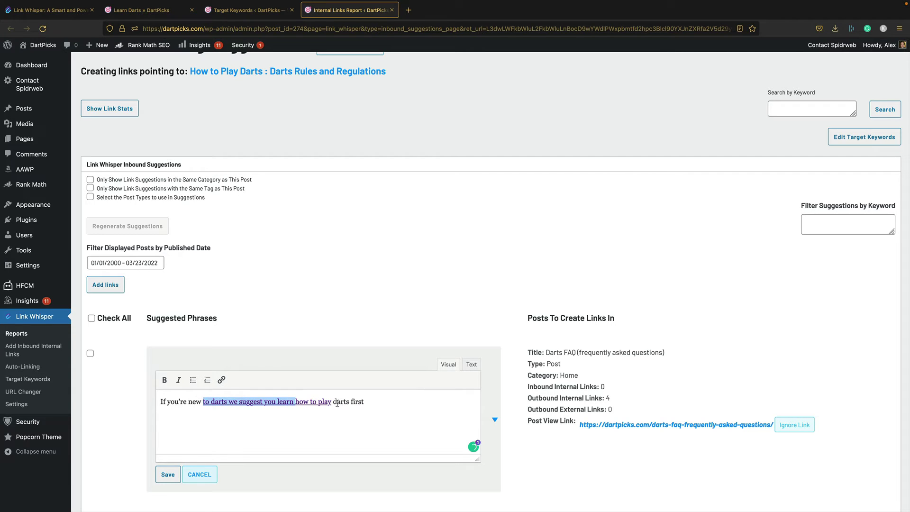
left_click(222, 379)
key("ctrl+c")
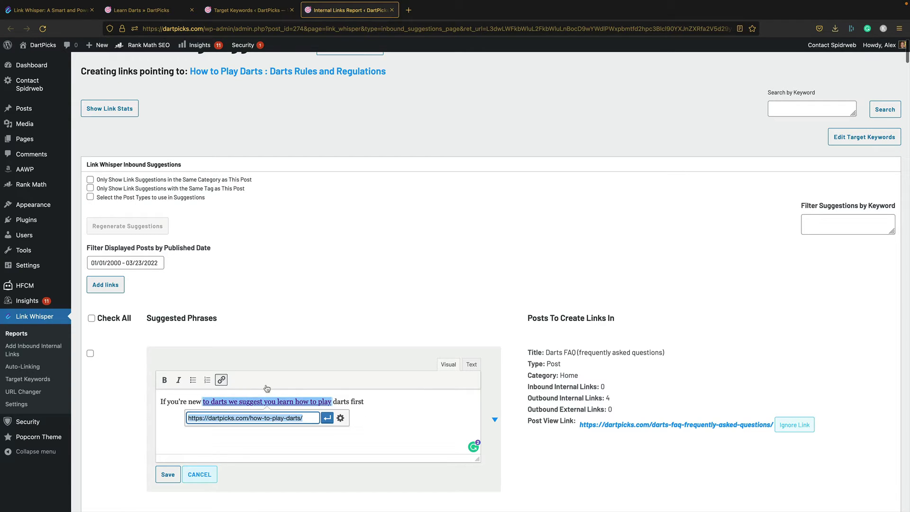
key("BackSpace")
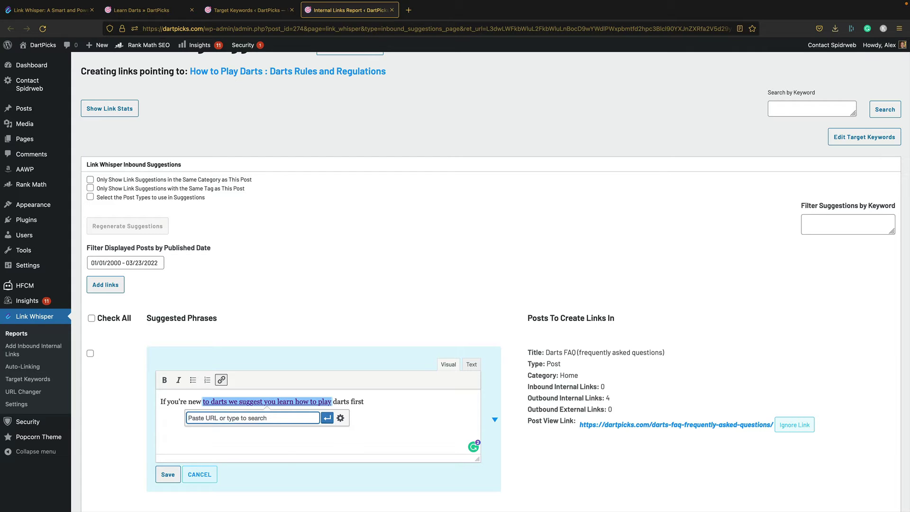
key("ctrl+v")
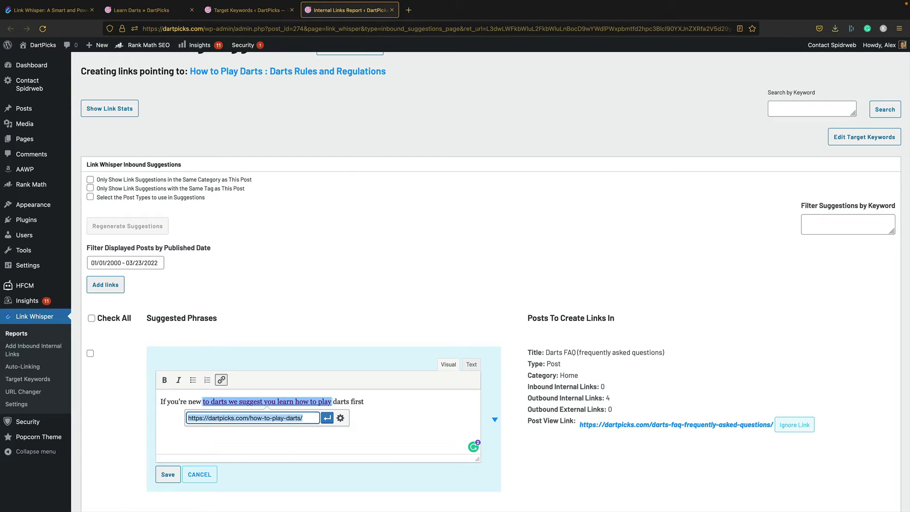
key("BackSpace")
left_click(327, 418)
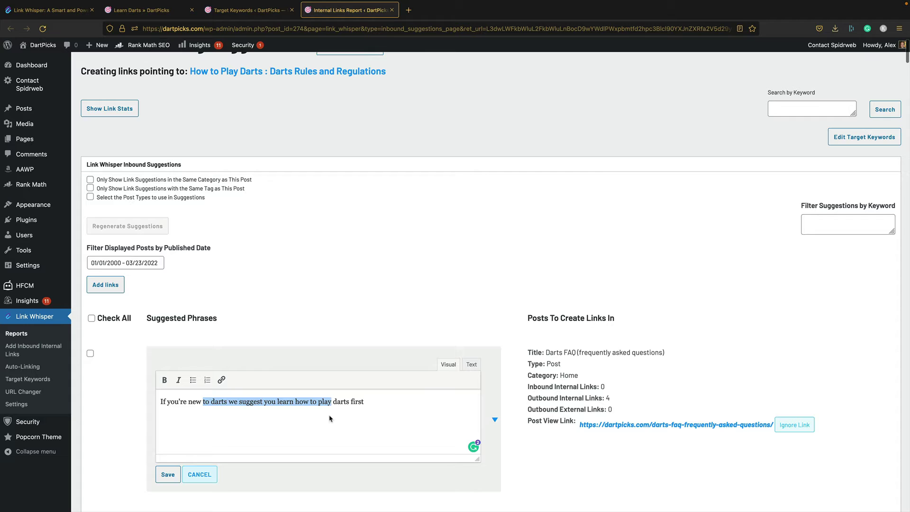
left_click(331, 418)
- Link just the phrase 'how to play darts' to the guide's address and save the sentence
left_click_drag(296, 401, 350, 401)
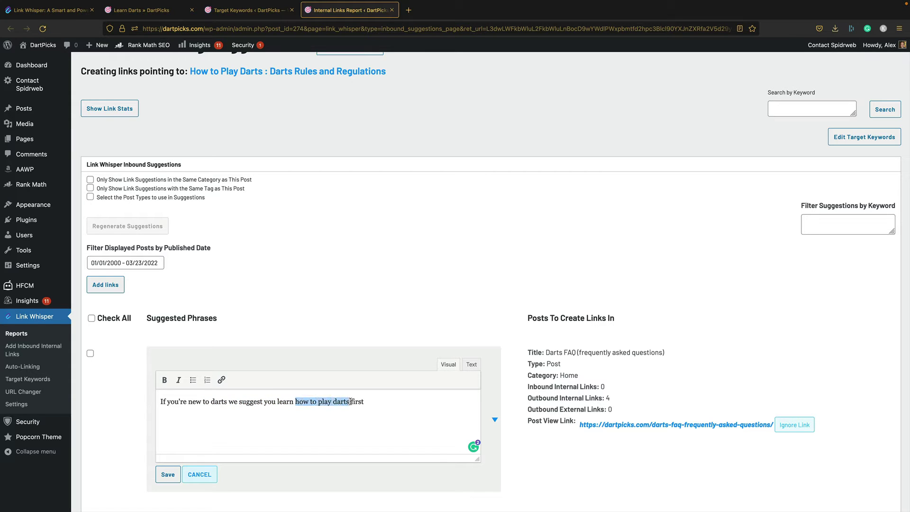
left_click(221, 380)
key("ctrl+v")
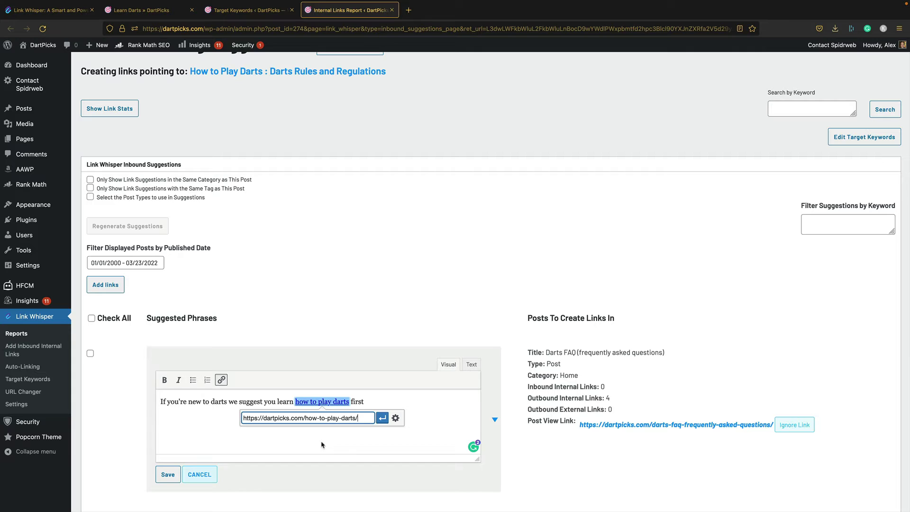
left_click(382, 418)
left_click(178, 476)
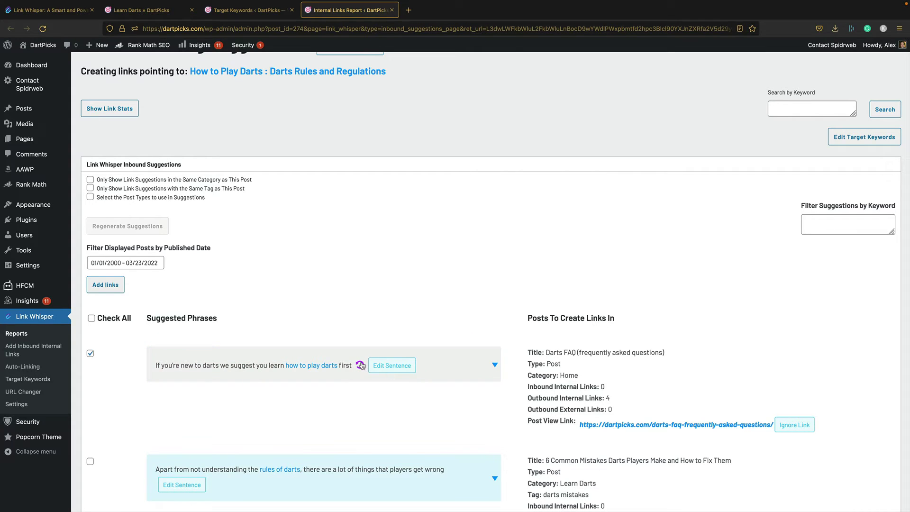
- Add the edited Darts FAQ suggestion as an inbound link to How to Play Darts
scroll(446, 325, "down", 1)
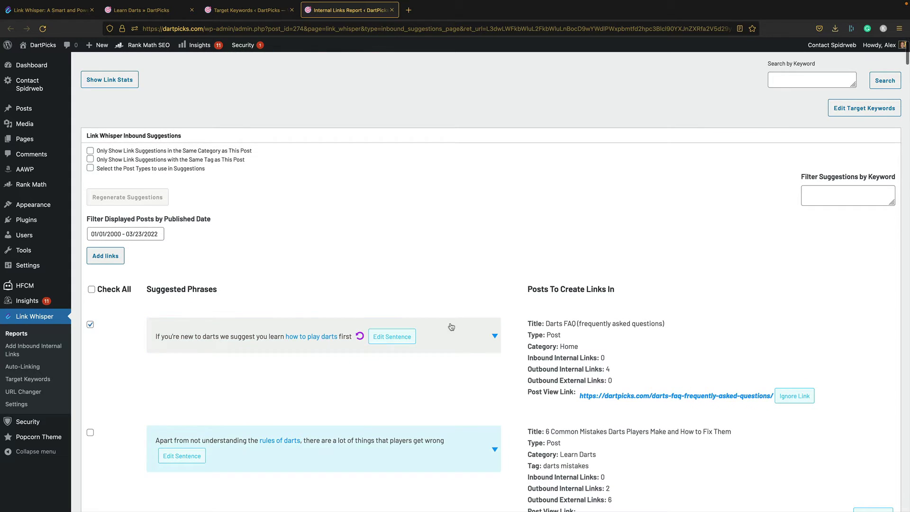
scroll(451, 327, "down", 2)
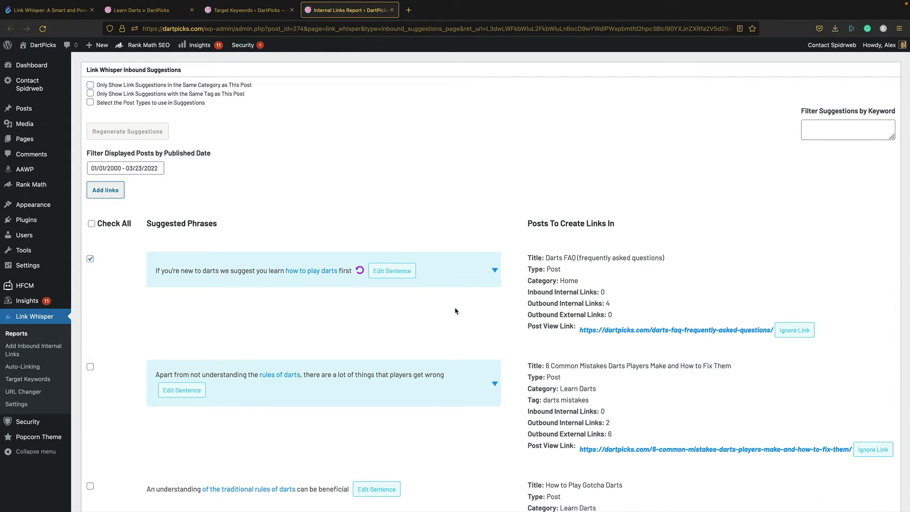
scroll(384, 299, "up", 1)
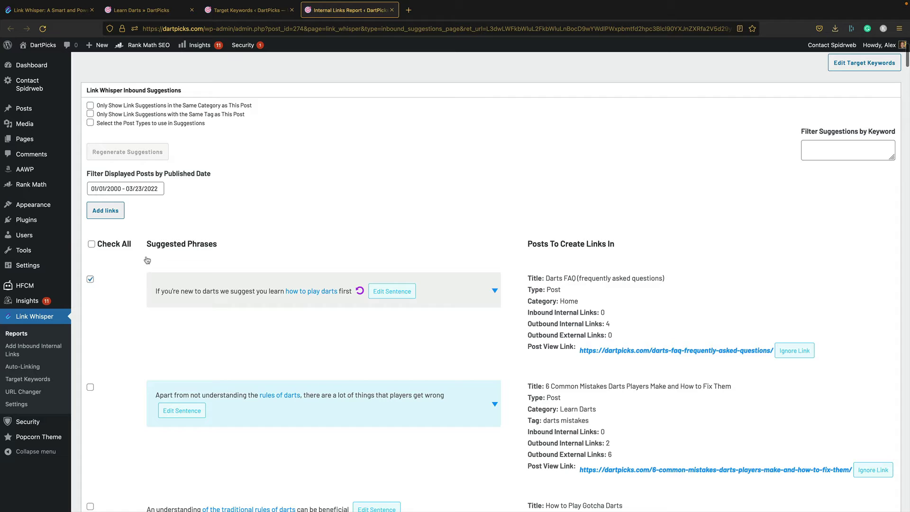
scroll(169, 228, "up", 1)
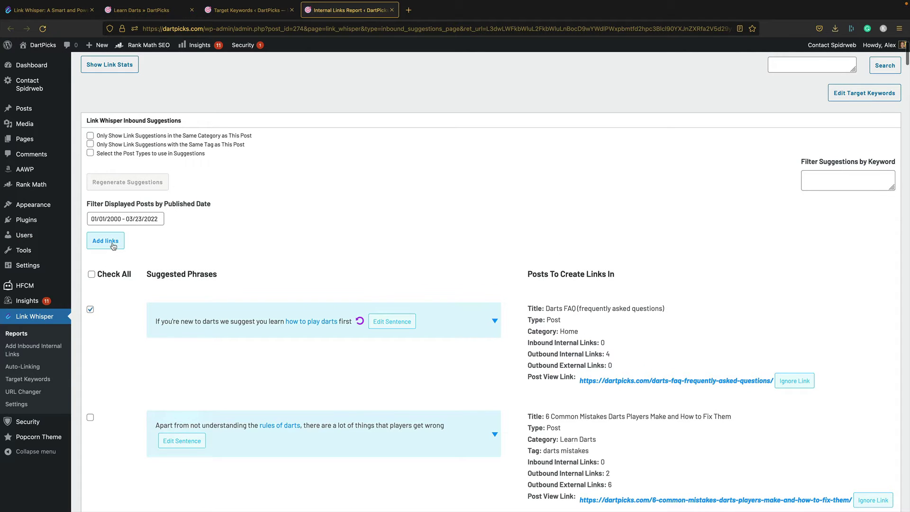
left_click(113, 246)
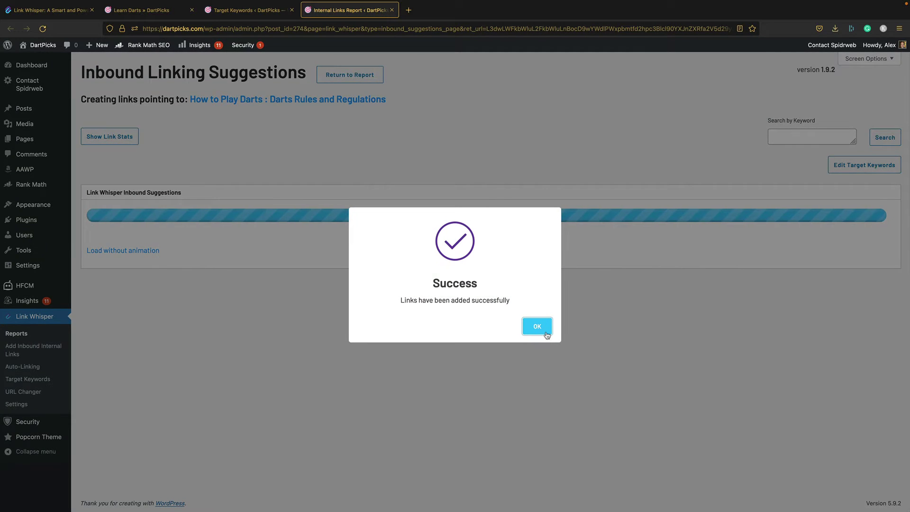
left_click(546, 333)
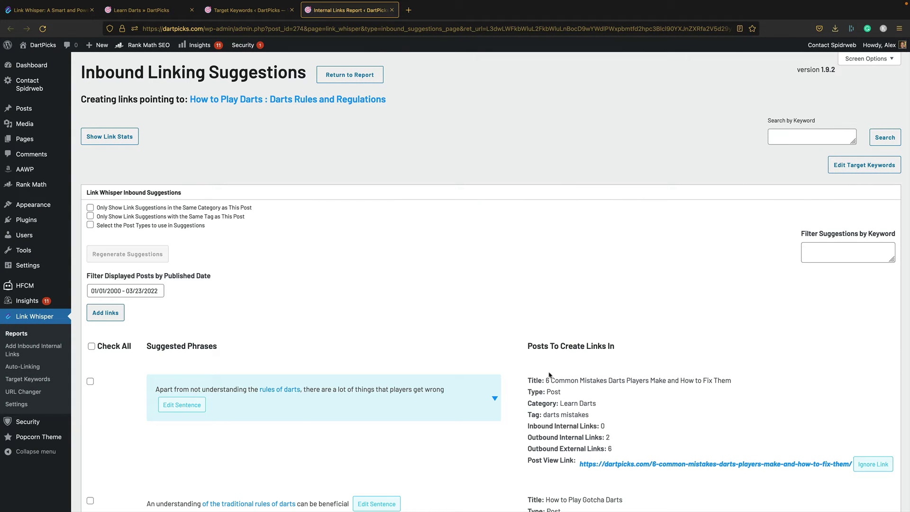
key("super+t")
- Search the DartPicks site for 'faq' and open the Darts FAQ article at its intro
type("dart")
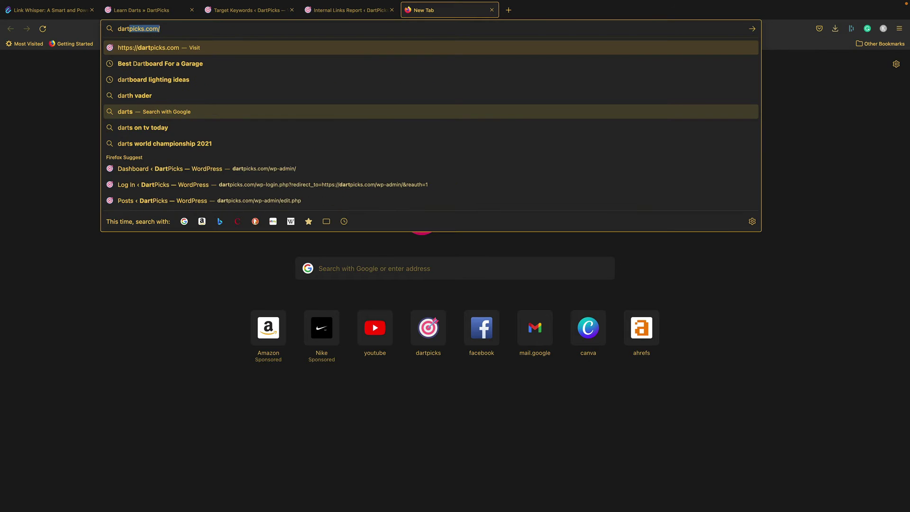
key("Return")
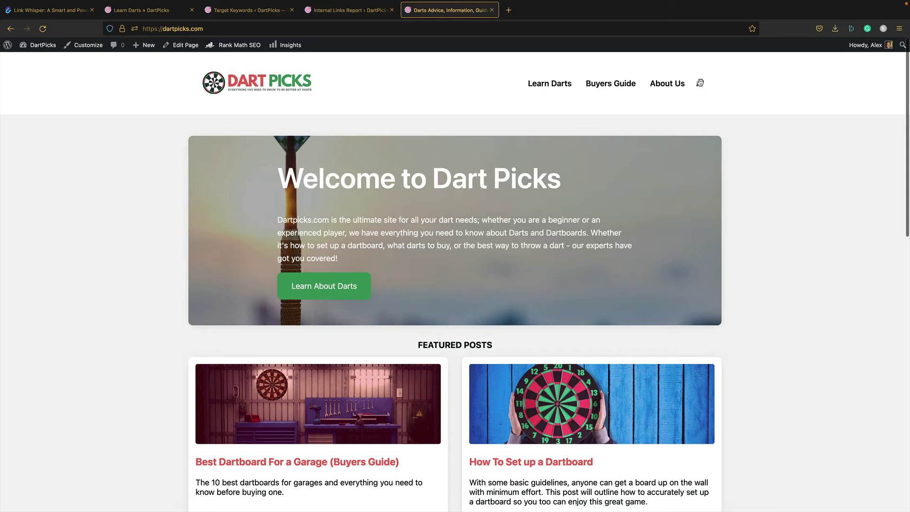
left_click(700, 83)
type("faq")
key("Return")
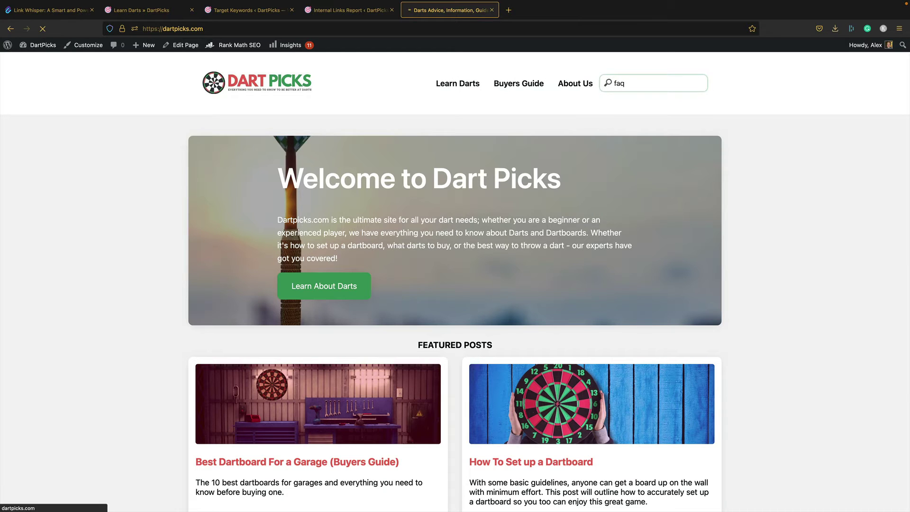
left_click(273, 274)
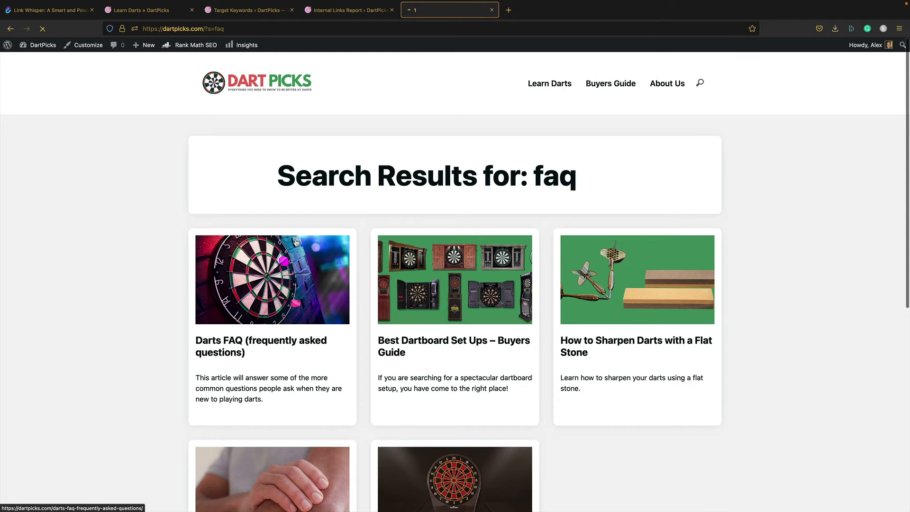
scroll(438, 187, "down", 4)
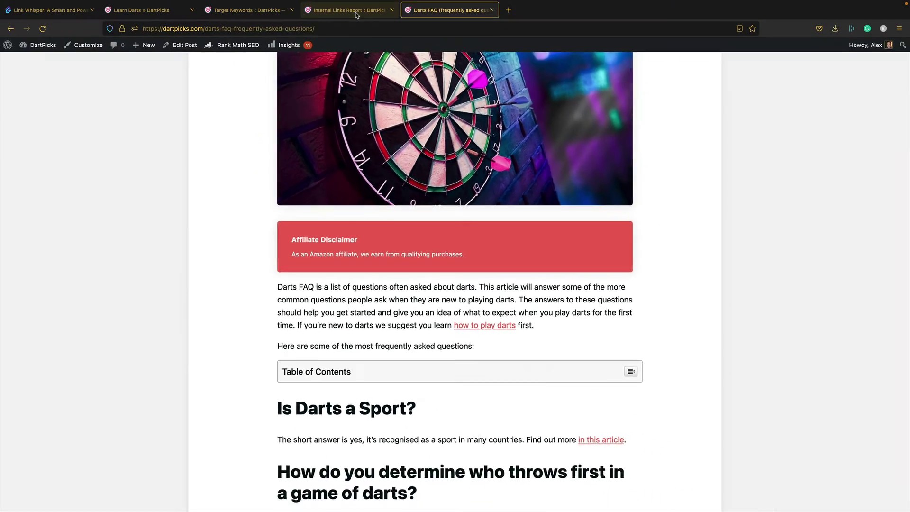
- Back in How to Play Darts' inbound suggestions, tick the 6 Common Mistakes and Gotcha Darts suggestions
left_click(356, 14)
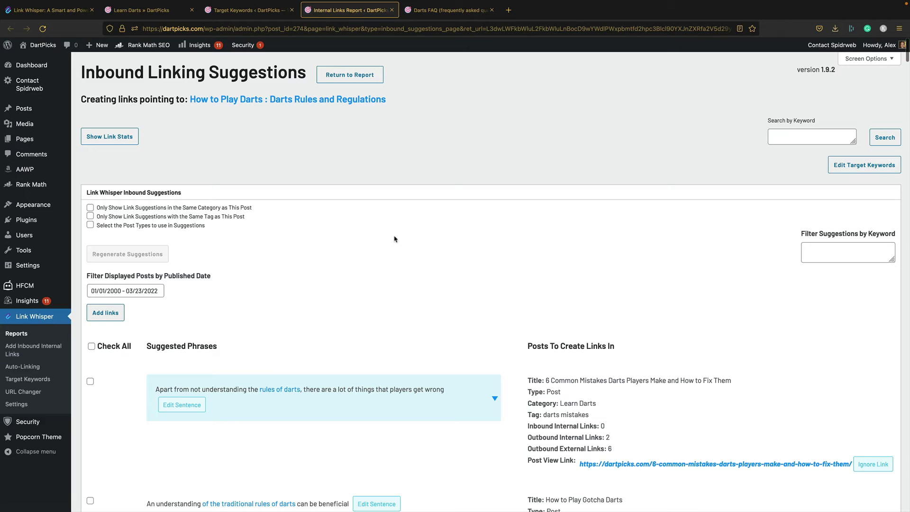
scroll(397, 238, "down", 3)
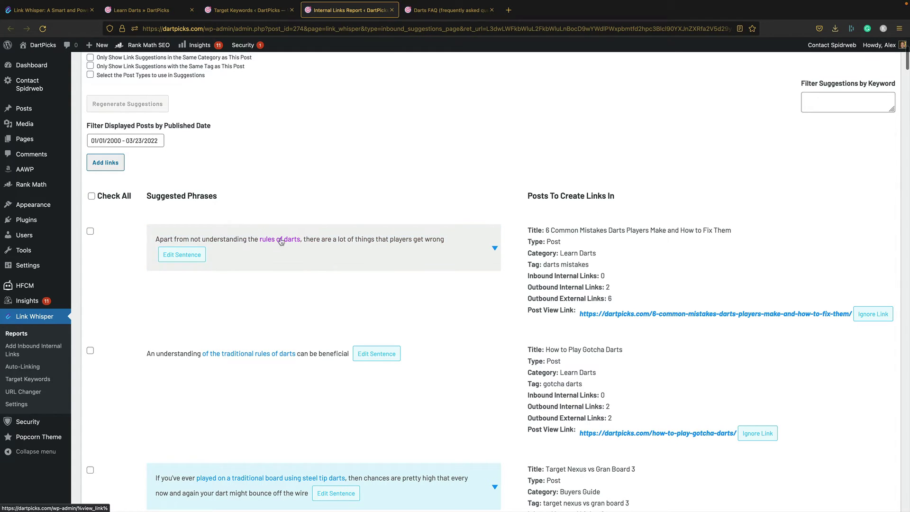
left_click(90, 231)
scroll(131, 257, "down", 2)
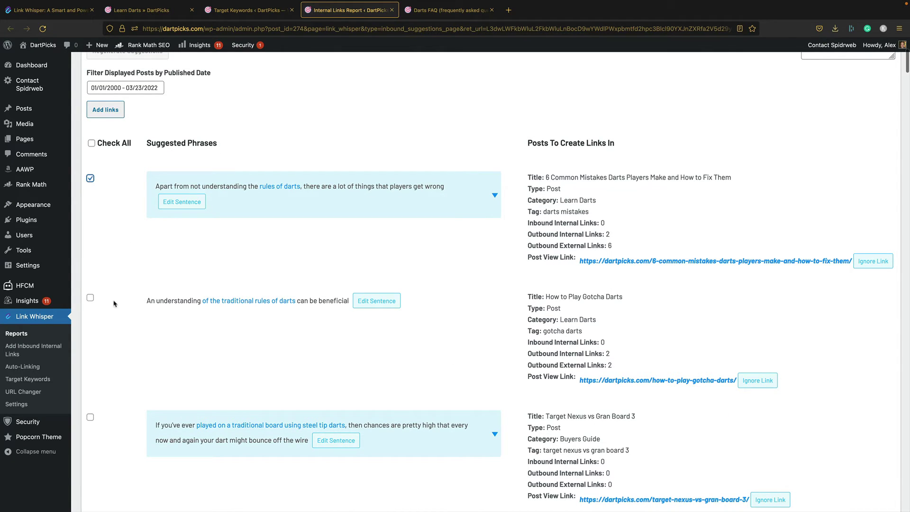
left_click(91, 299)
scroll(326, 379, "up", 1)
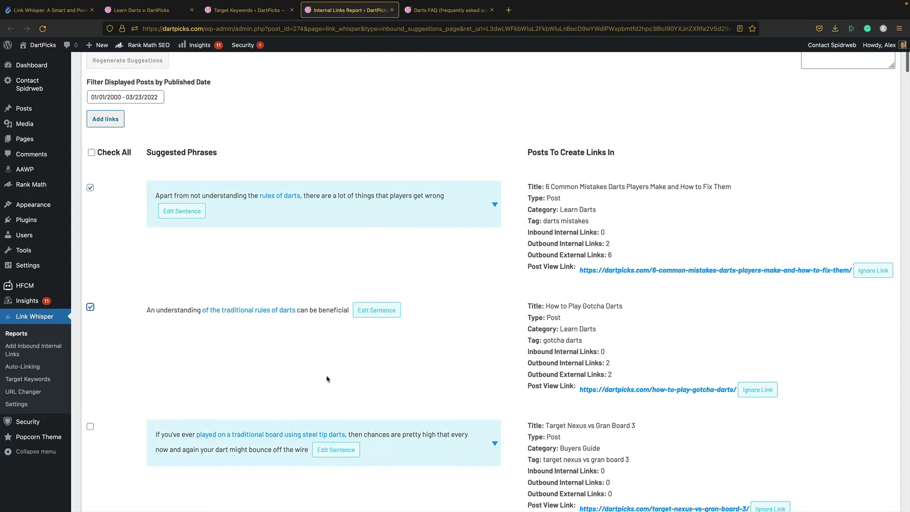
scroll(331, 380, "up", 1)
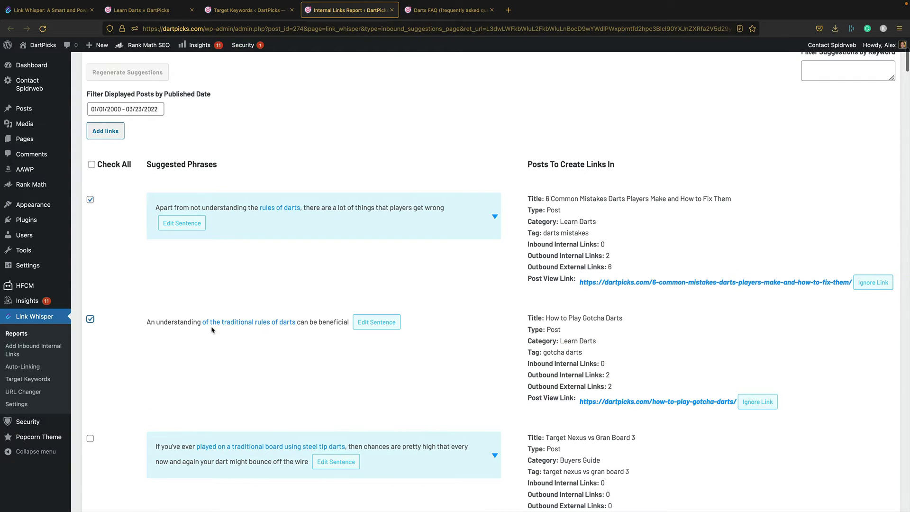
- Untick the Gotcha Darts suggestion and strip its whole-phrase link, keeping the how-to-play-darts URL copied
left_click(91, 320)
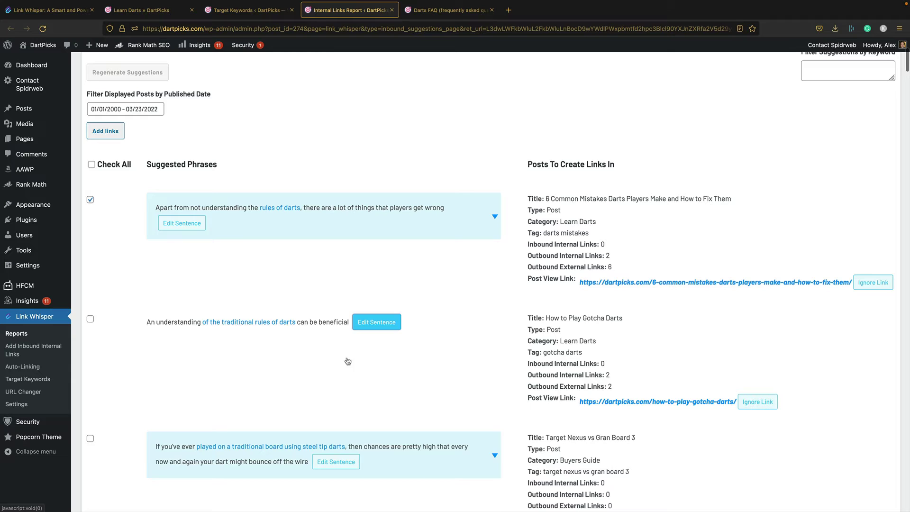
left_click_drag(211, 359, 230, 359)
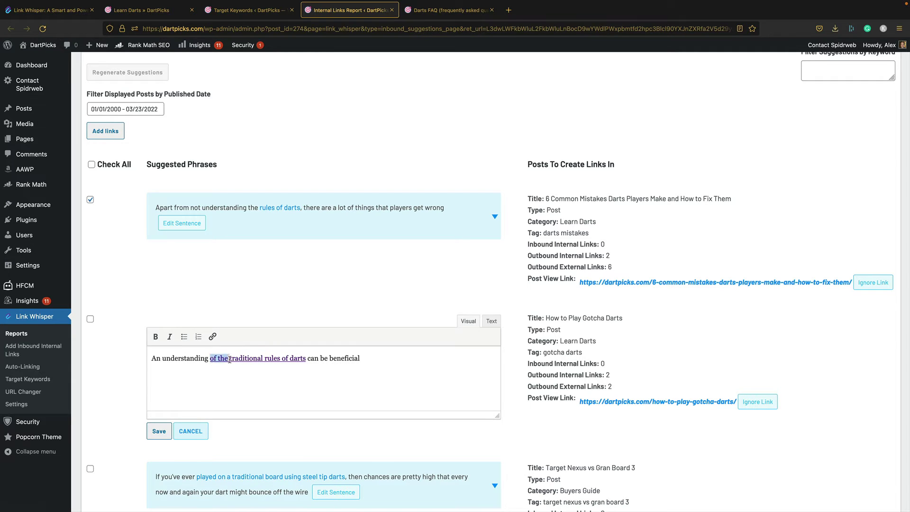
left_click(212, 337)
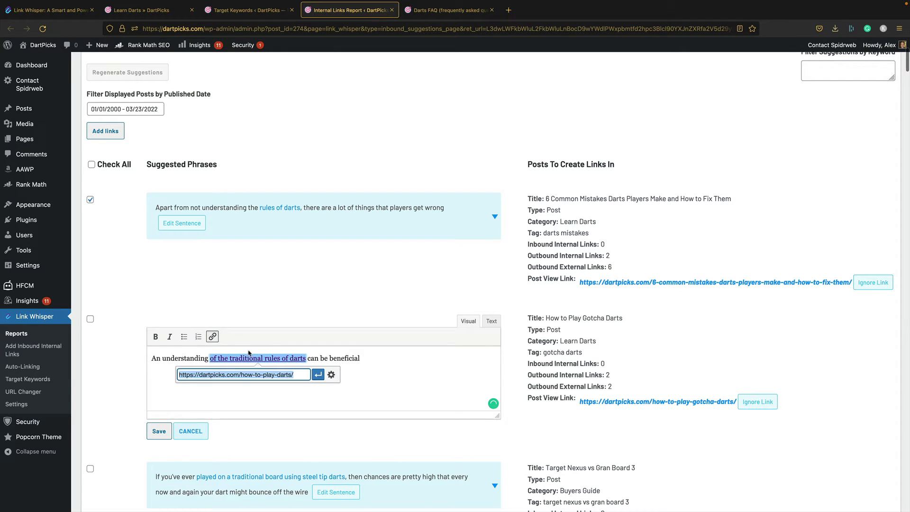
key("BackSpace")
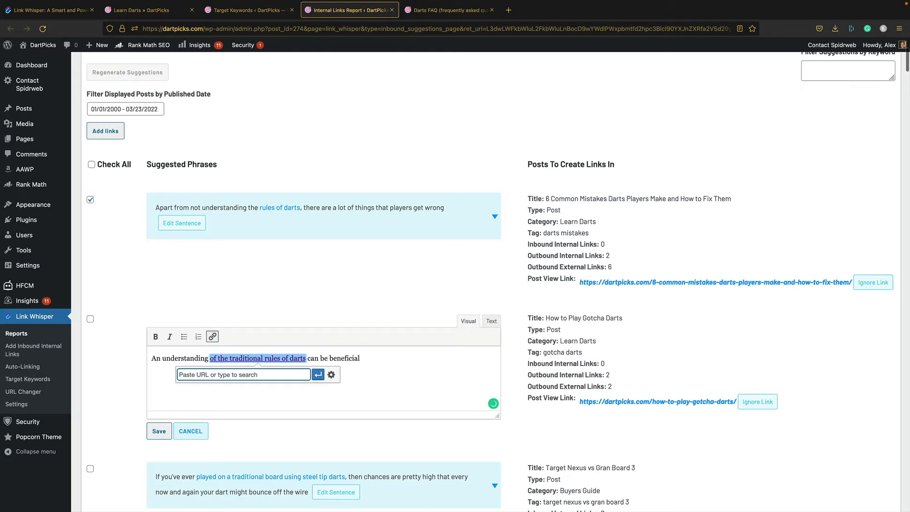
left_click(319, 375)
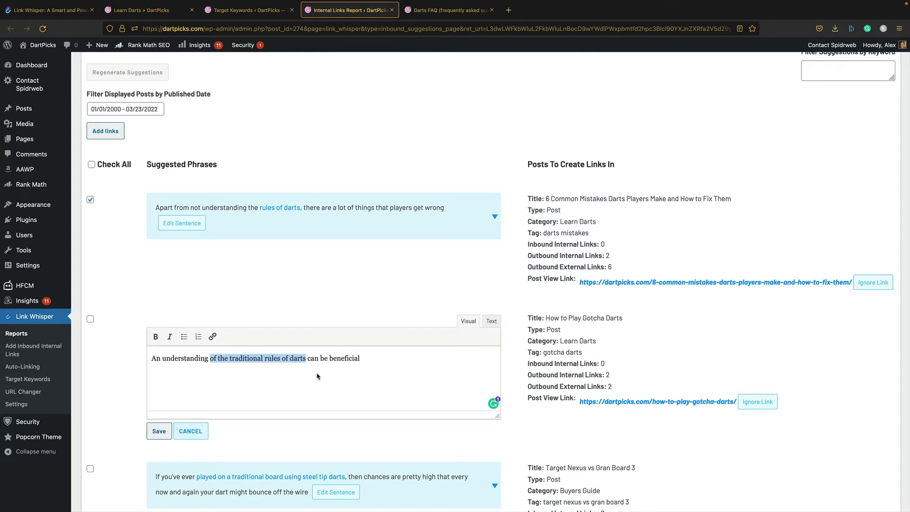
key("ctrl+z")
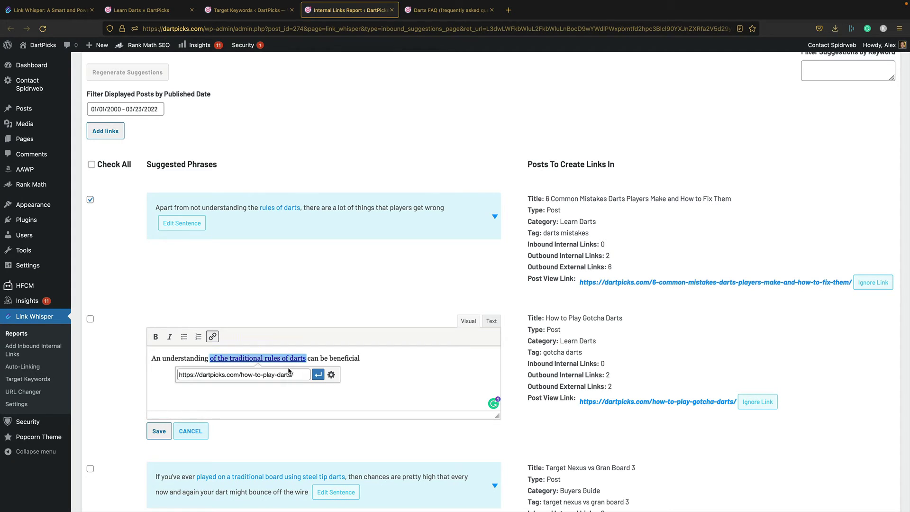
triple_click(258, 374)
key("ctrl+c")
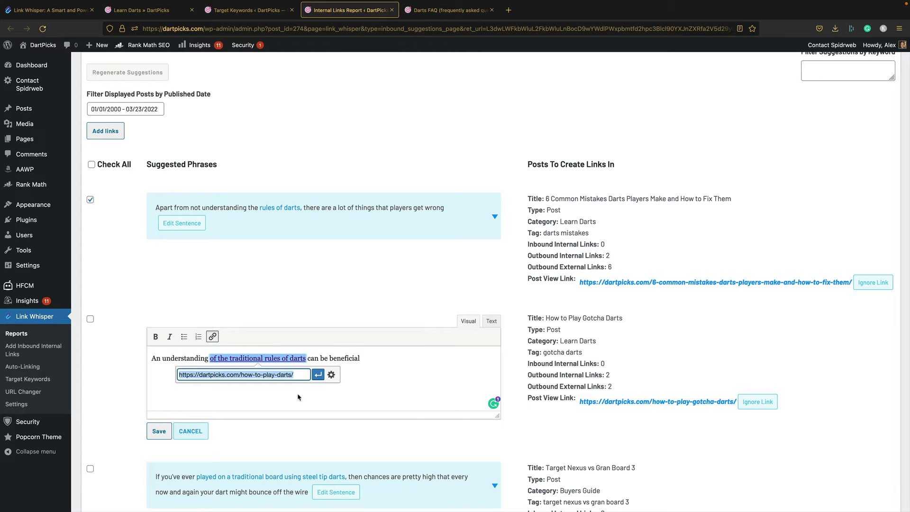
key("Return")
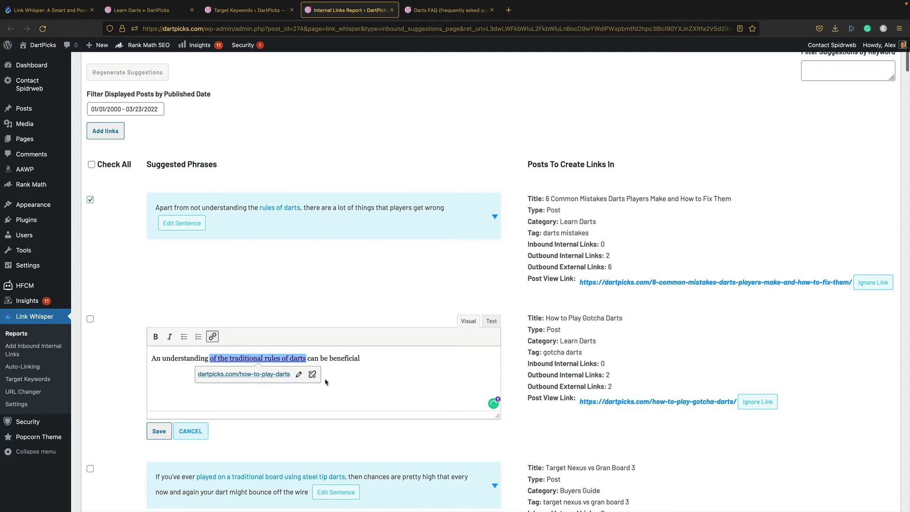
left_click(312, 375)
left_click(263, 375)
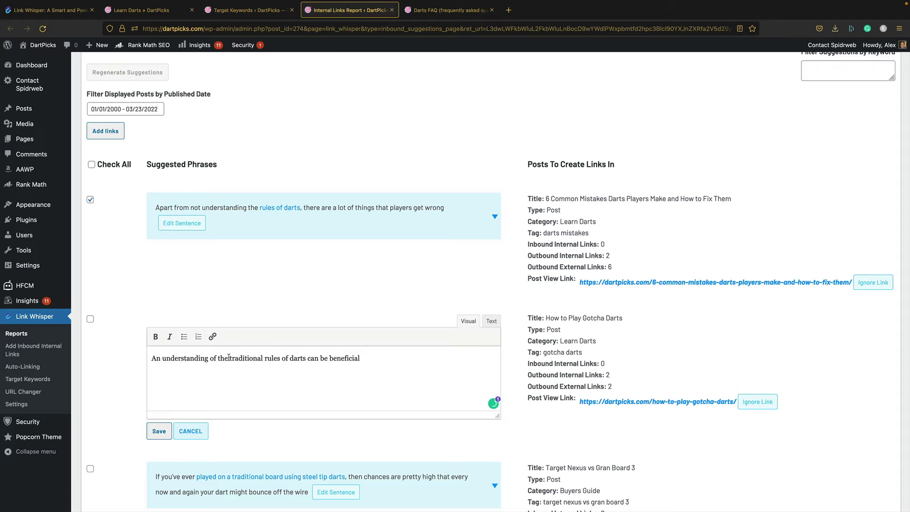
- Link only 'traditional rules of darts' to the how-to-play-darts URL and save the sentence
left_click_drag(229, 357, 305, 357)
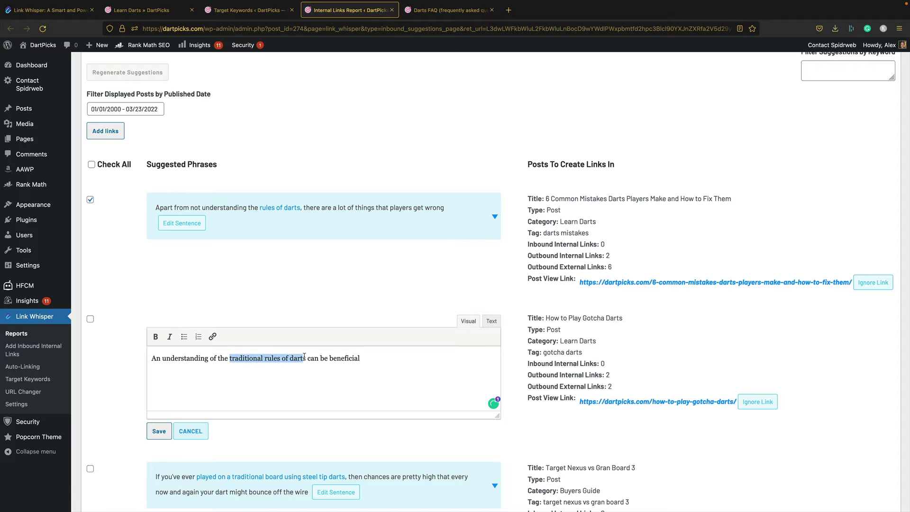
left_click(212, 337)
key("ctrl+v")
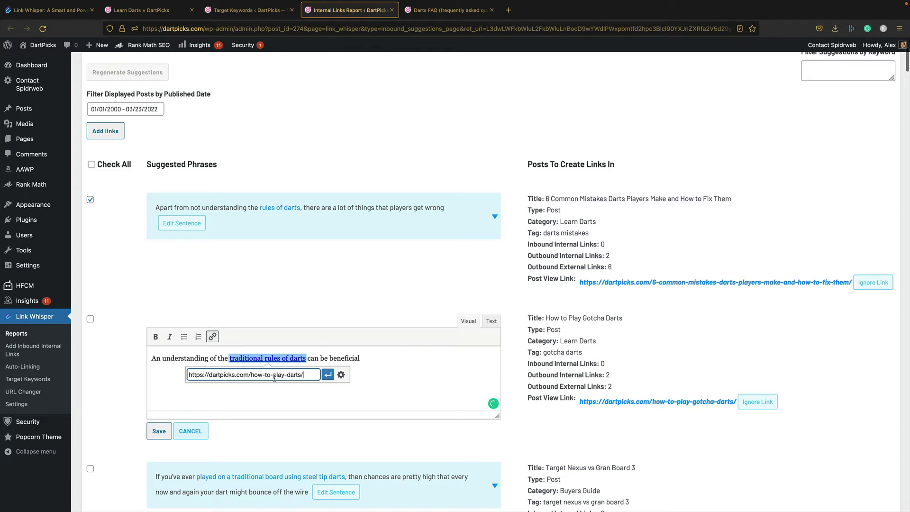
left_click(328, 374)
left_click(159, 431)
scroll(399, 247, "down", 2)
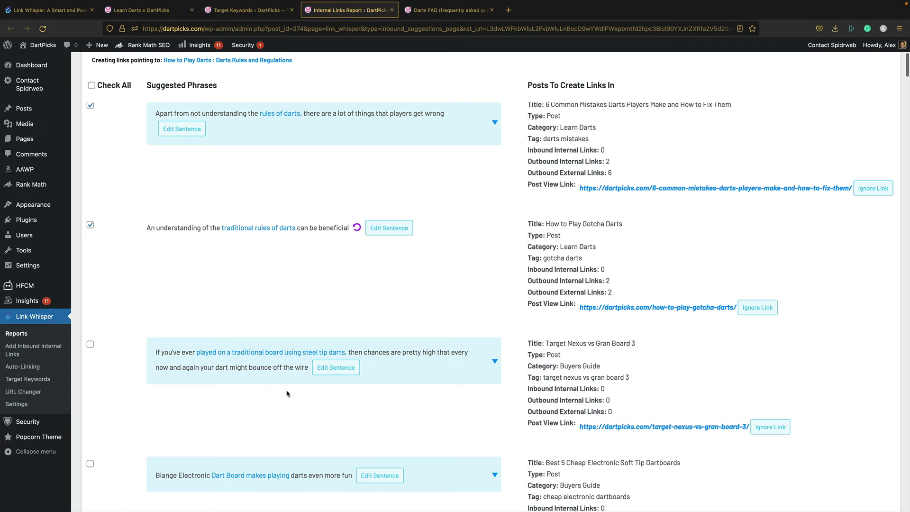
scroll(289, 393, "up", 1)
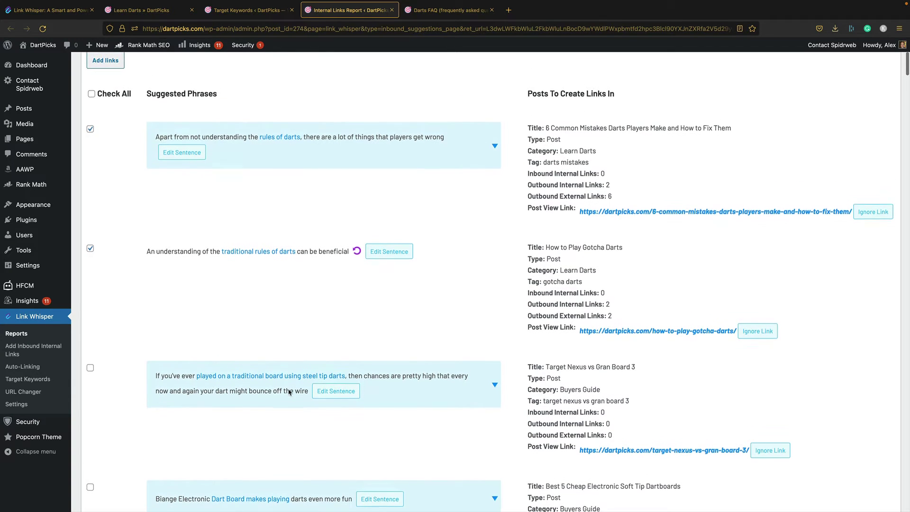
scroll(289, 393, "up", 2)
scroll(289, 393, "down", 6)
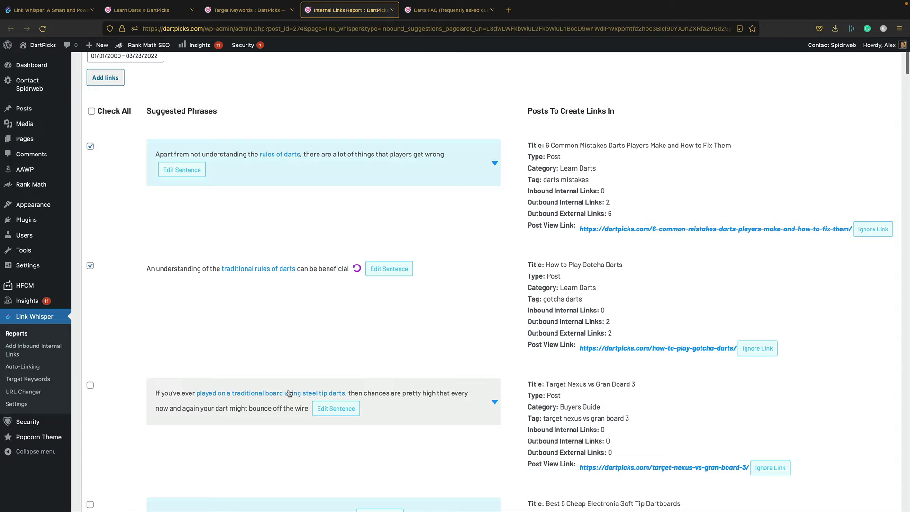
scroll(333, 404, "down", 1)
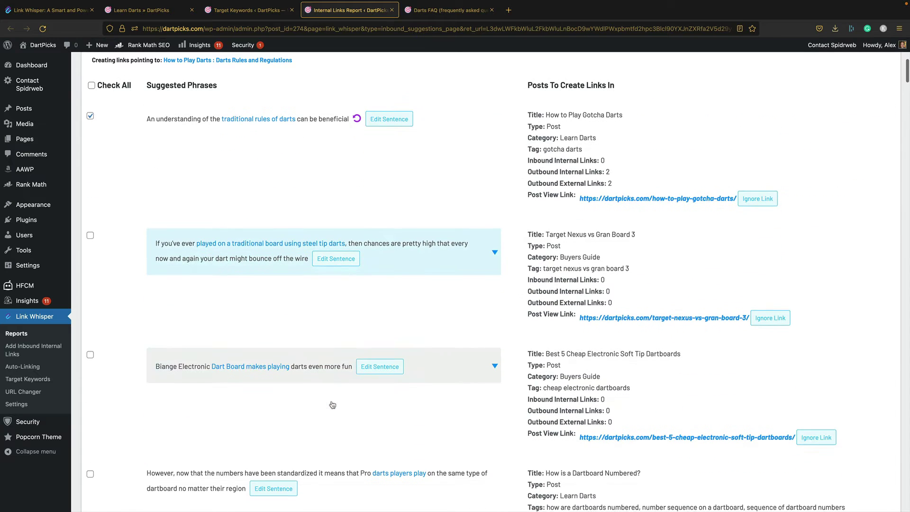
scroll(332, 404, "down", 3)
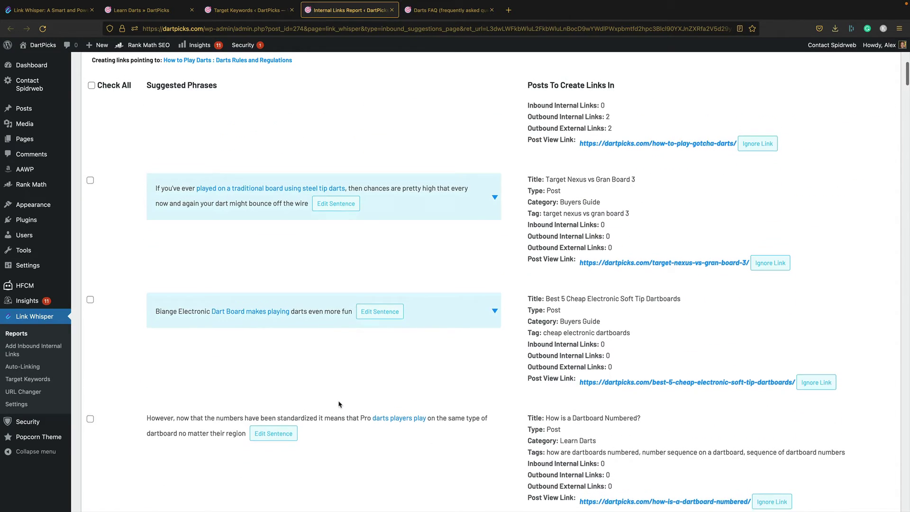
- Insert the two ticked rules-of-darts suggestions as inbound links, confirm success, and close the report tab
scroll(340, 342, "down", 5)
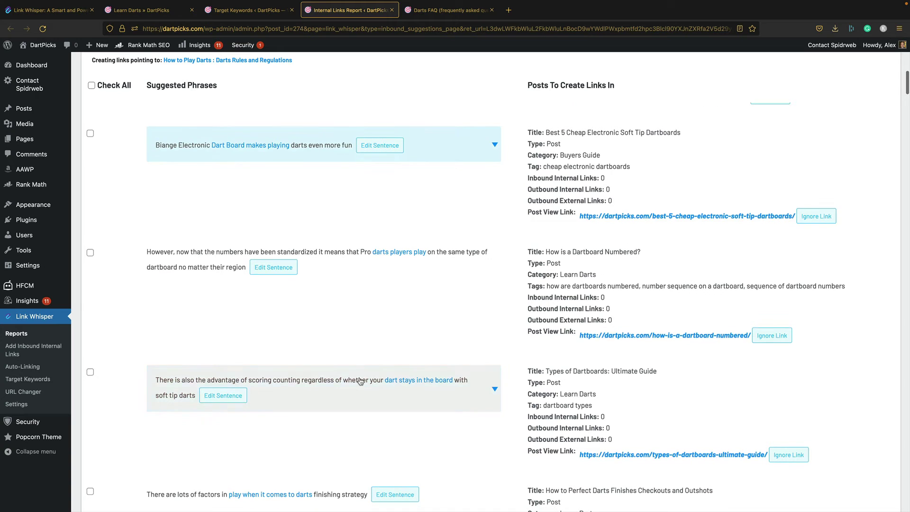
scroll(375, 389, "down", 7)
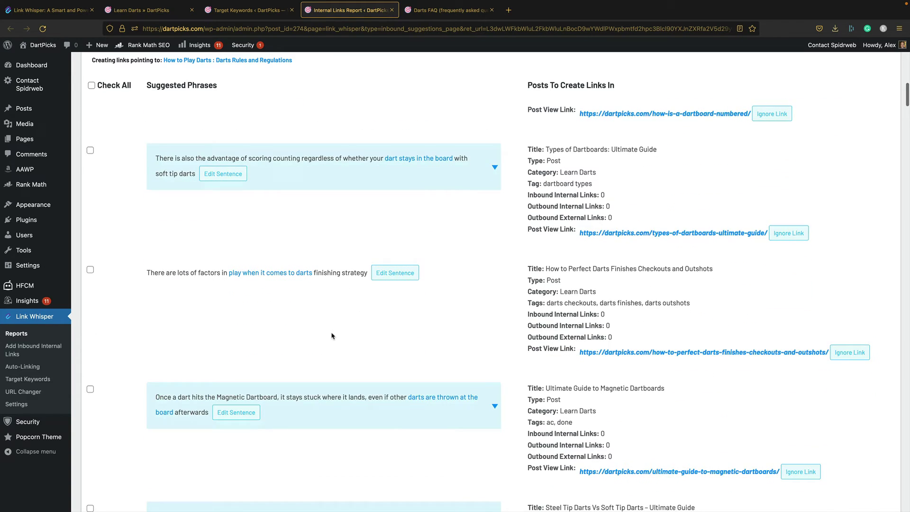
scroll(332, 337, "down", 5)
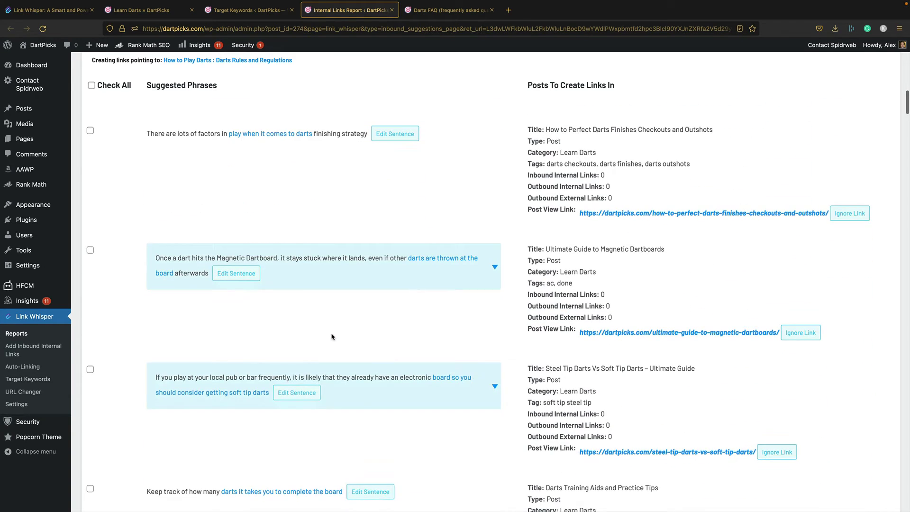
scroll(336, 337, "down", 4)
scroll(335, 337, "down", 4)
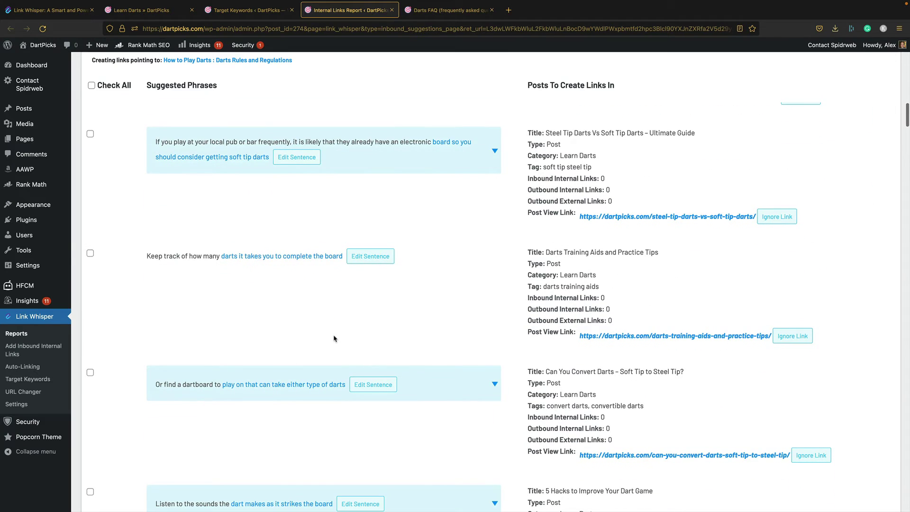
scroll(334, 338, "down", 2)
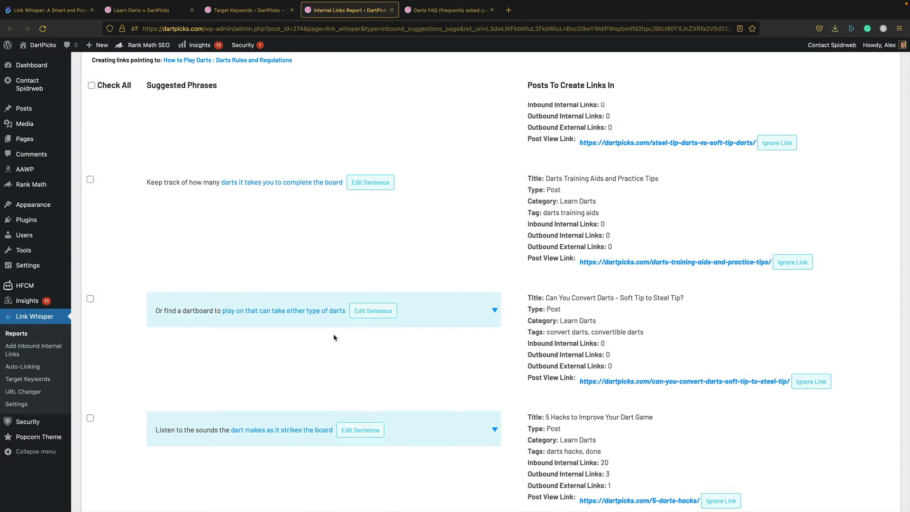
scroll(334, 338, "down", 1)
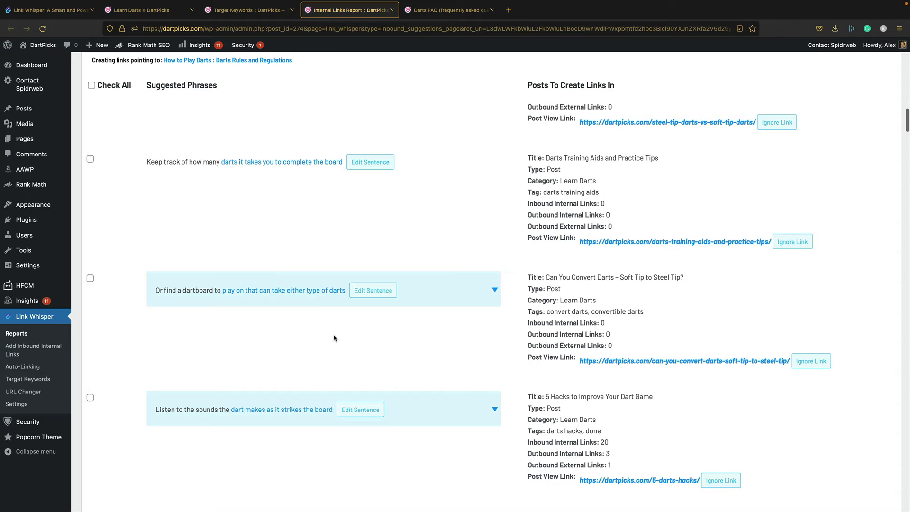
scroll(334, 339, "down", 3)
scroll(334, 338, "down", 3)
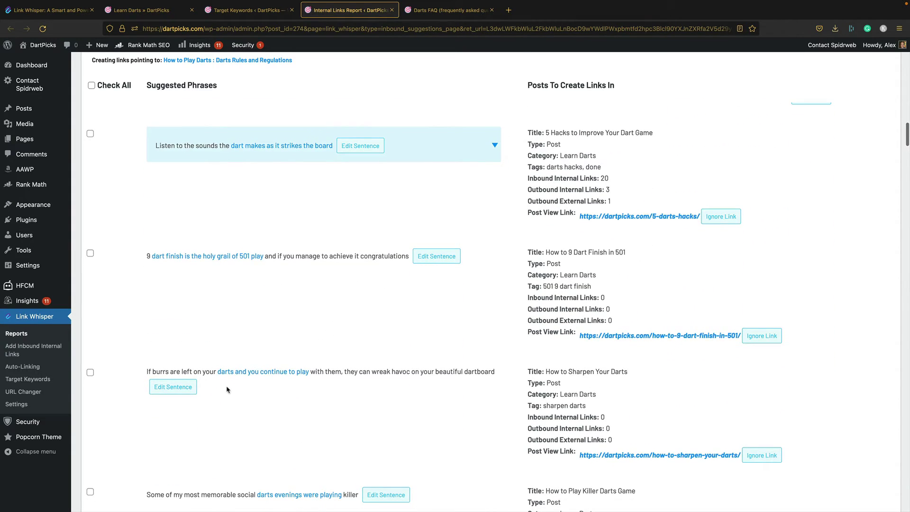
scroll(270, 387, "down", 3)
scroll(321, 402, "up", 10)
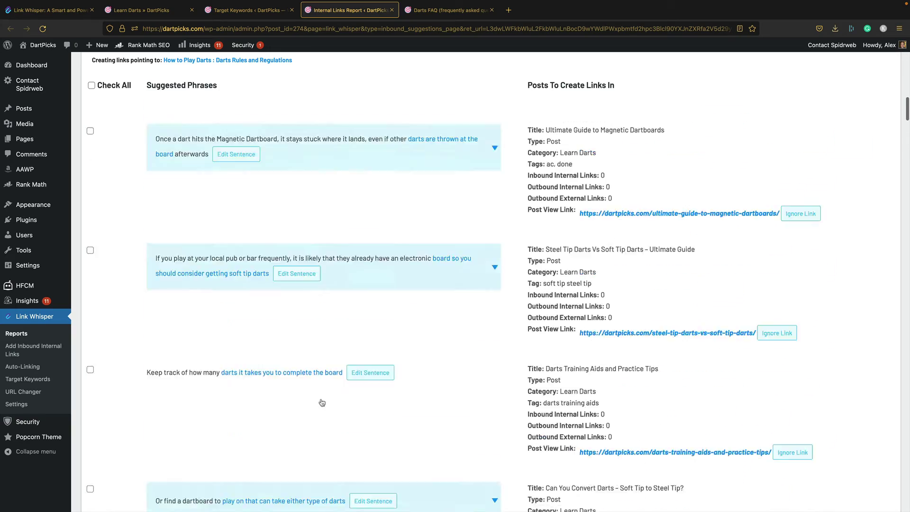
scroll(325, 269, "down", 5)
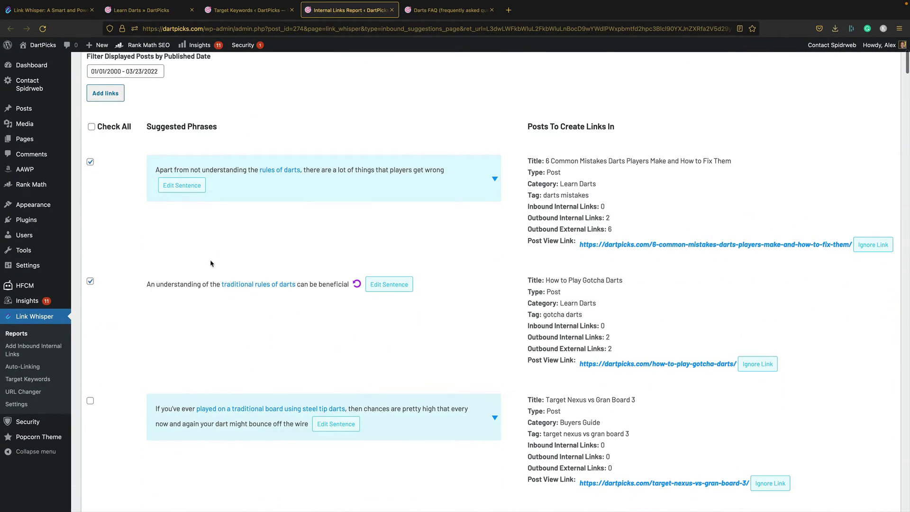
scroll(119, 165, "up", 2)
left_click(114, 170)
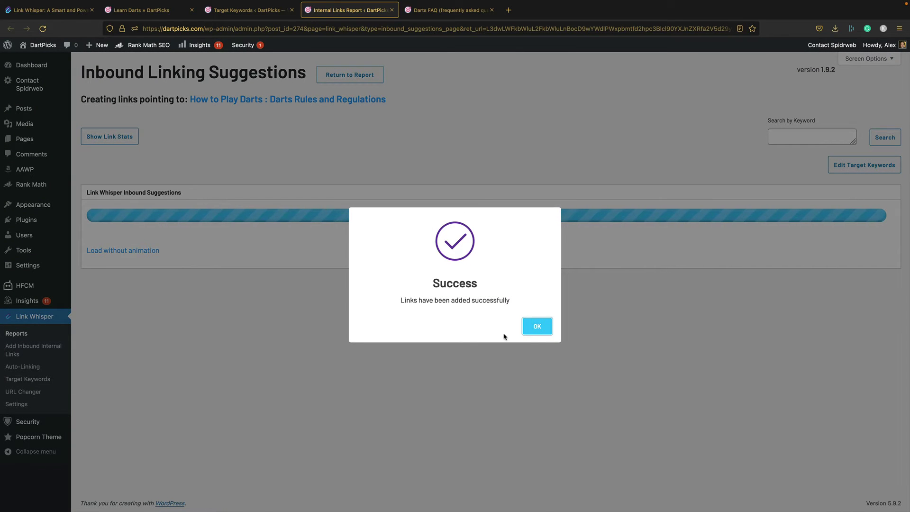
left_click(537, 327)
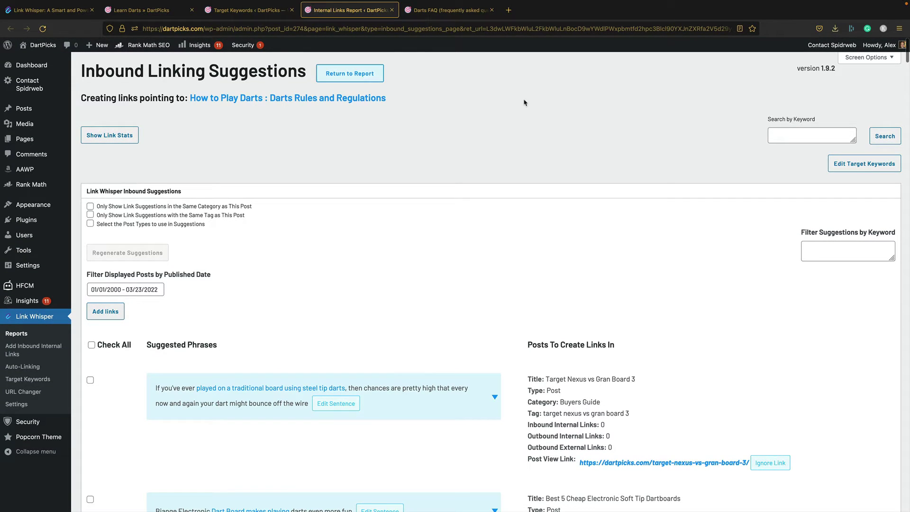
key("ctrl+w")
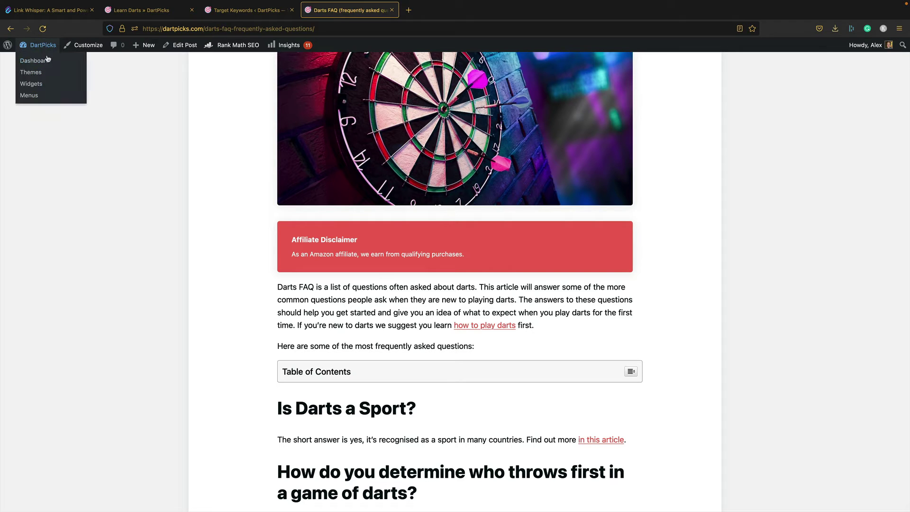
- Go to the DartPicks dashboard and bring up Link Whisper's Target Keywords table
left_click(45, 61)
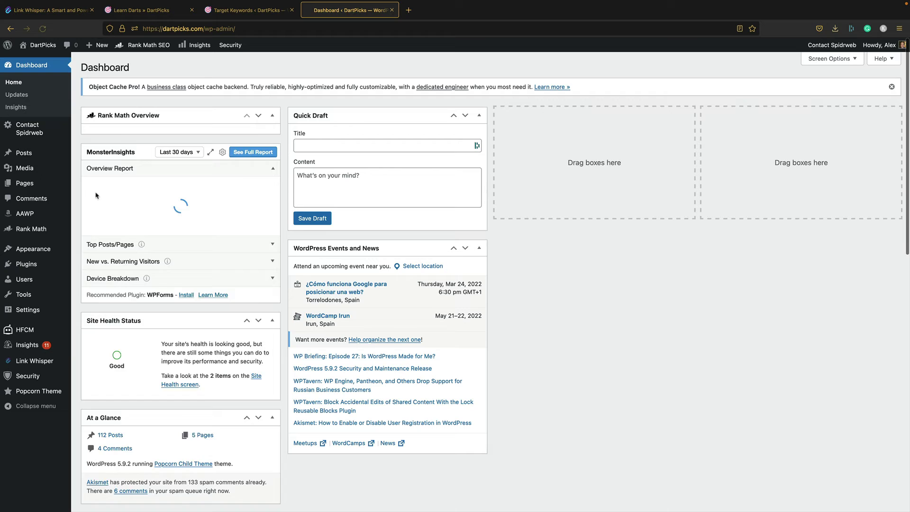
mouse_move(54, 364)
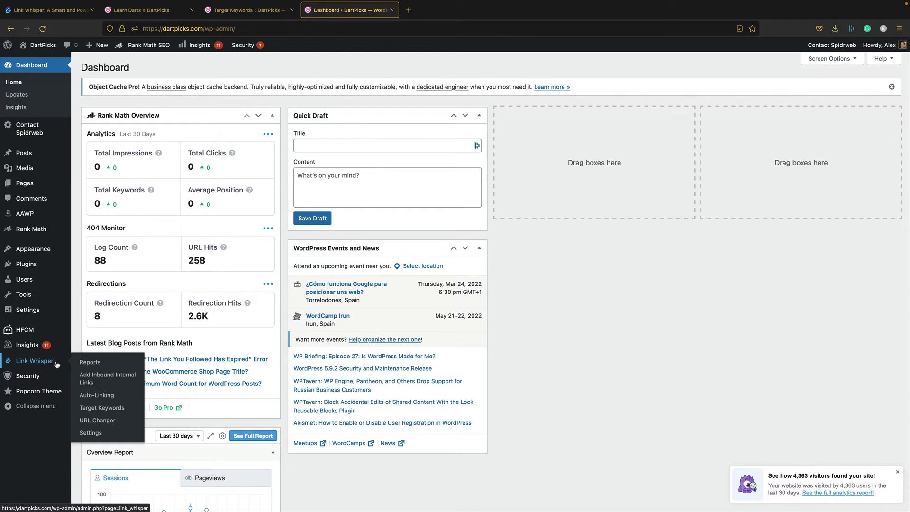
left_click(101, 407)
scroll(197, 255, "down", 3)
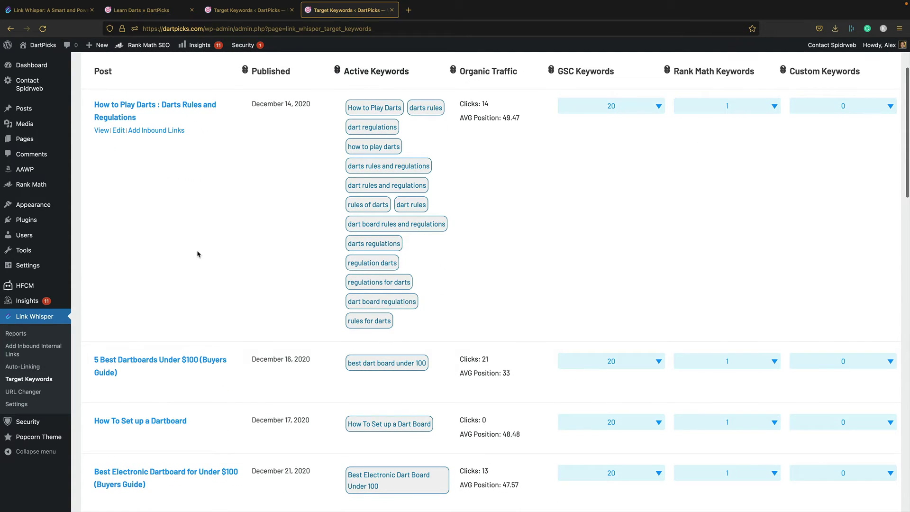
scroll(199, 255, "down", 1)
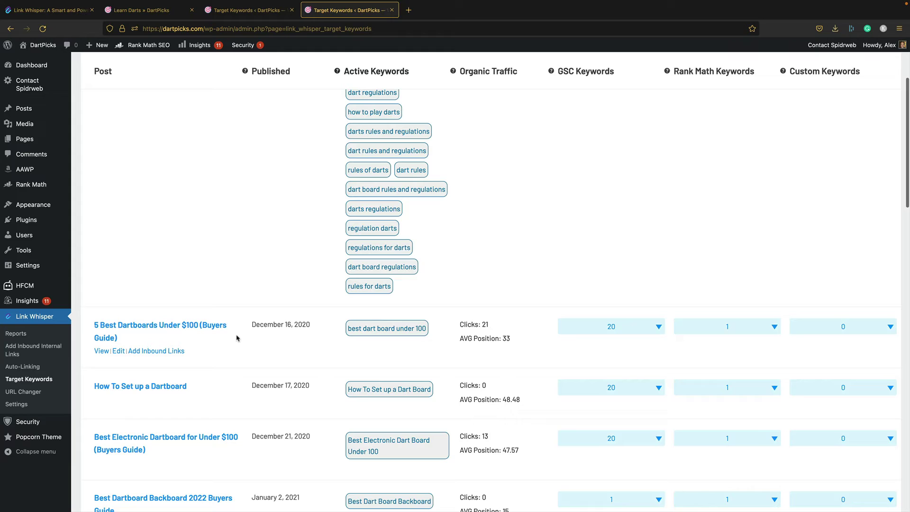
- Activate 'best dart board under $100' and 'cheap dart boards' as keywords for 5 Best Dartboards Under $100
left_click(653, 330)
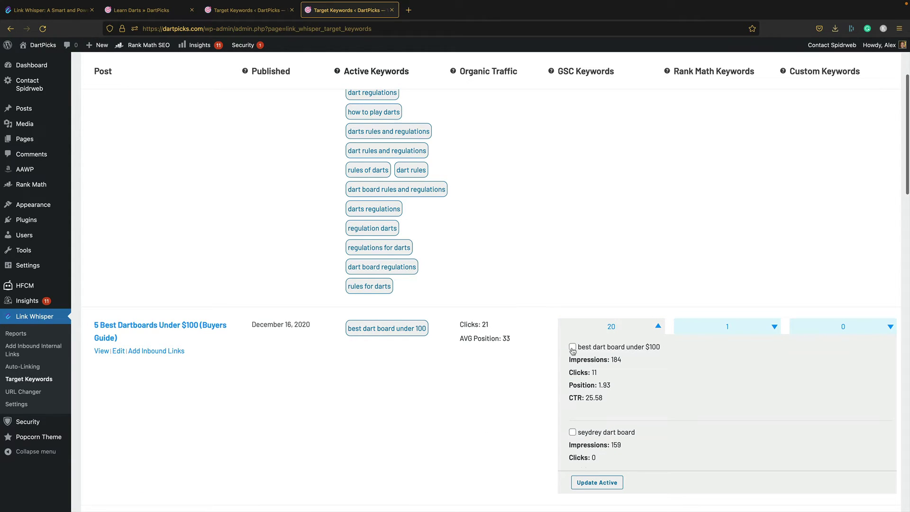
scroll(588, 356, "down", 5)
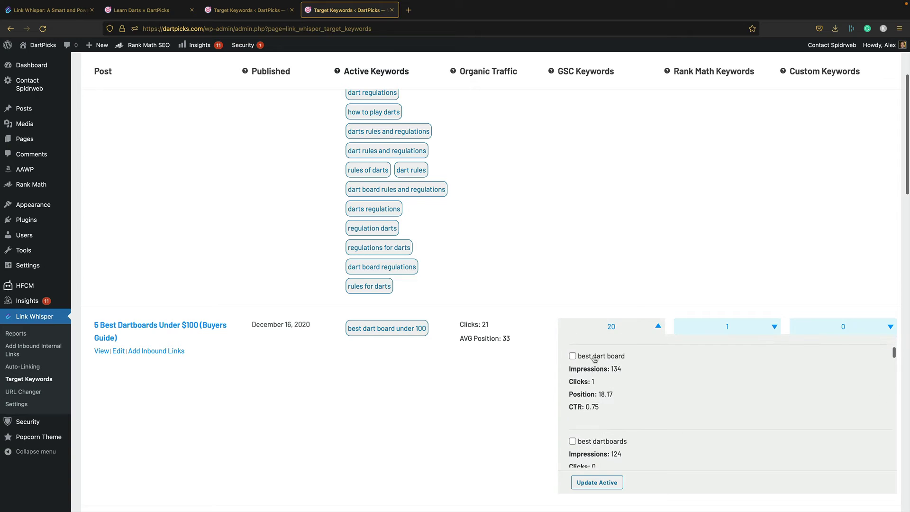
scroll(595, 360, "down", 5)
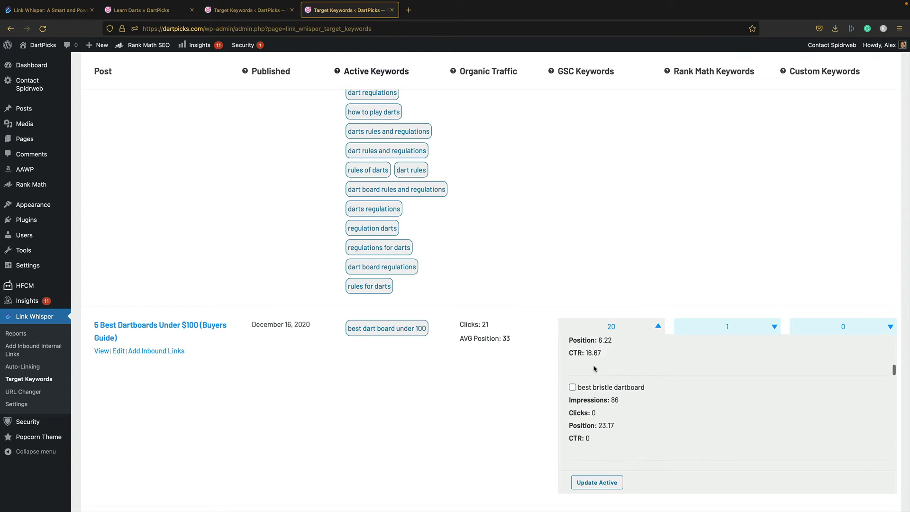
scroll(597, 379, "down", 5)
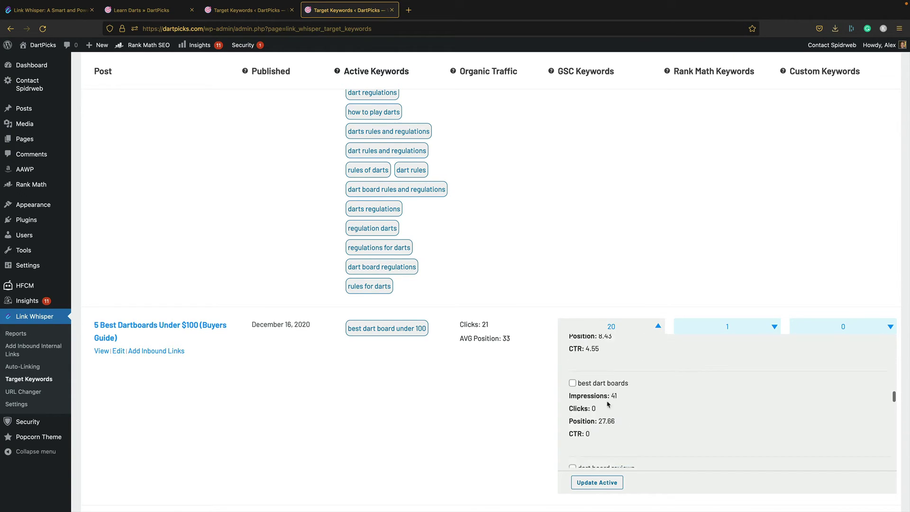
scroll(609, 403, "down", 5)
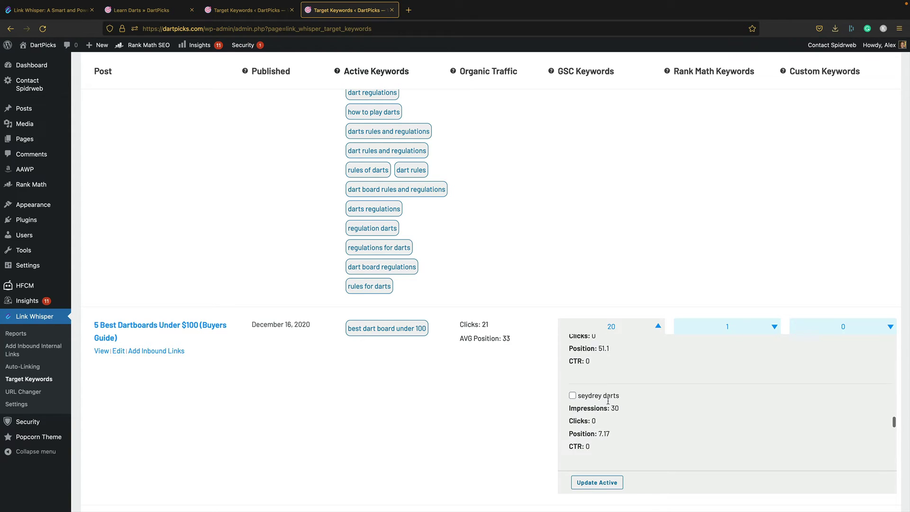
scroll(609, 401, "down", 5)
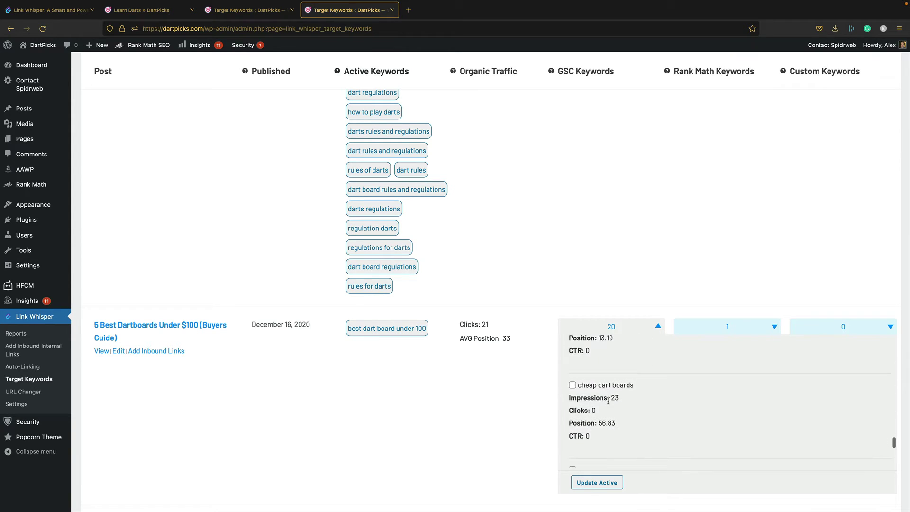
scroll(630, 389, "down", 3)
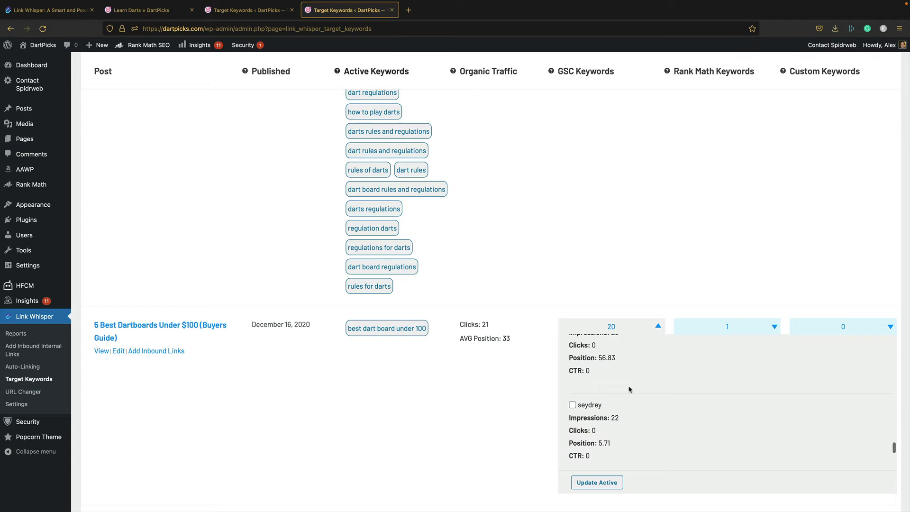
scroll(630, 390, "down", 5)
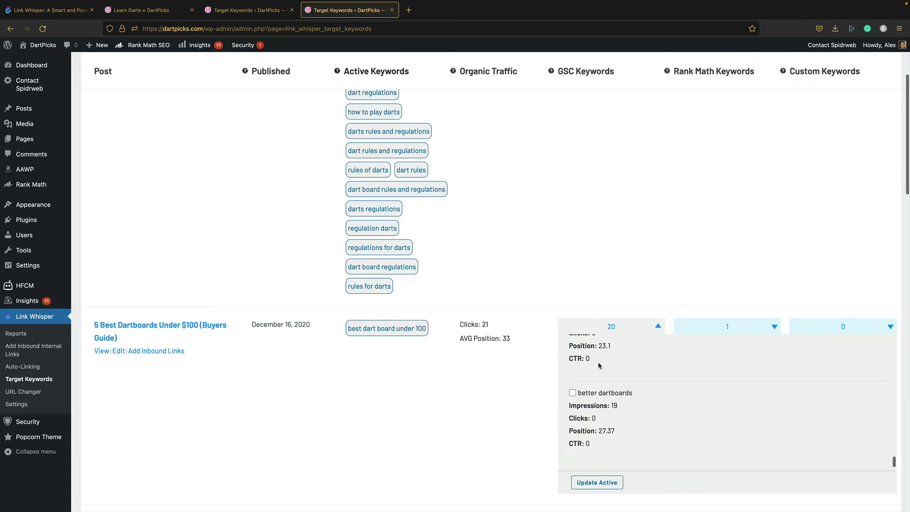
left_click(598, 483)
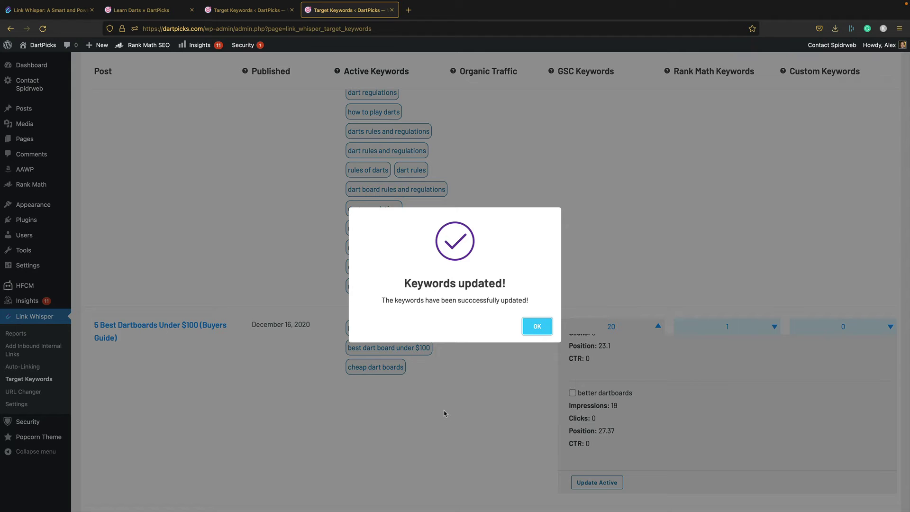
left_click(536, 326)
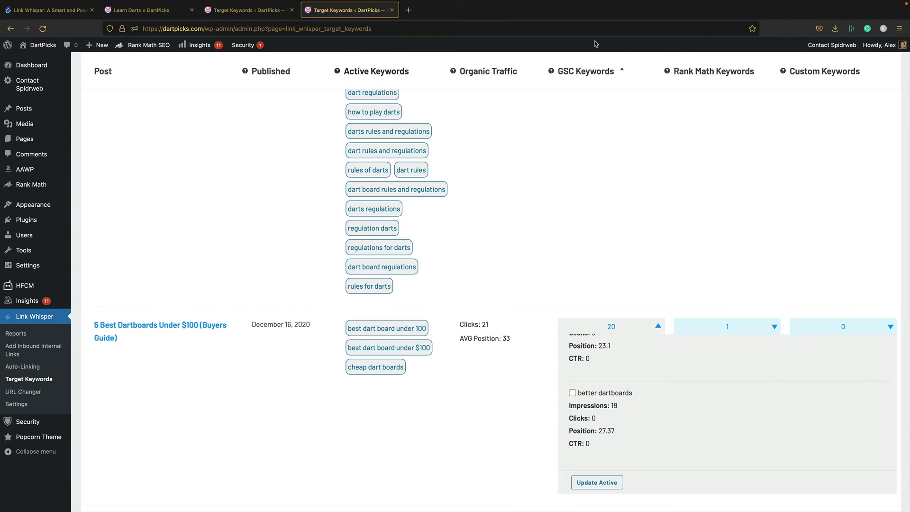
scroll(504, 346, "down", 2)
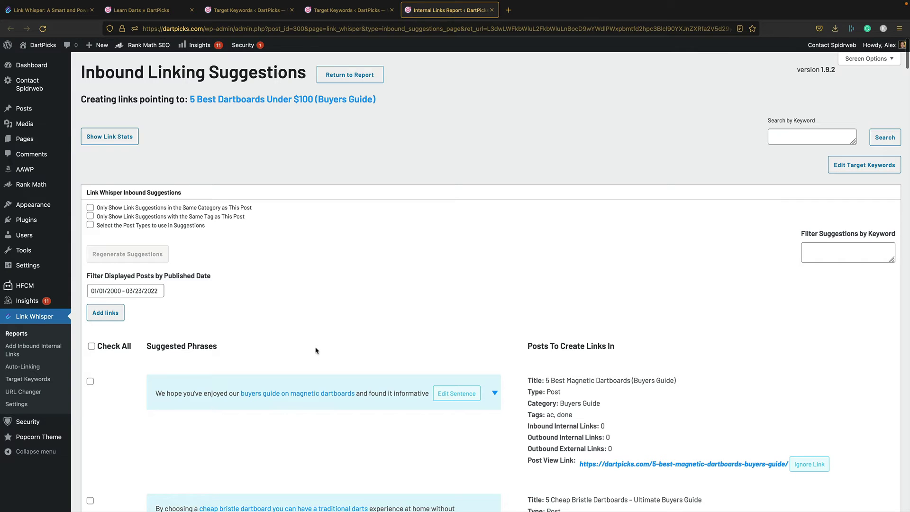
scroll(316, 350, "down", 3)
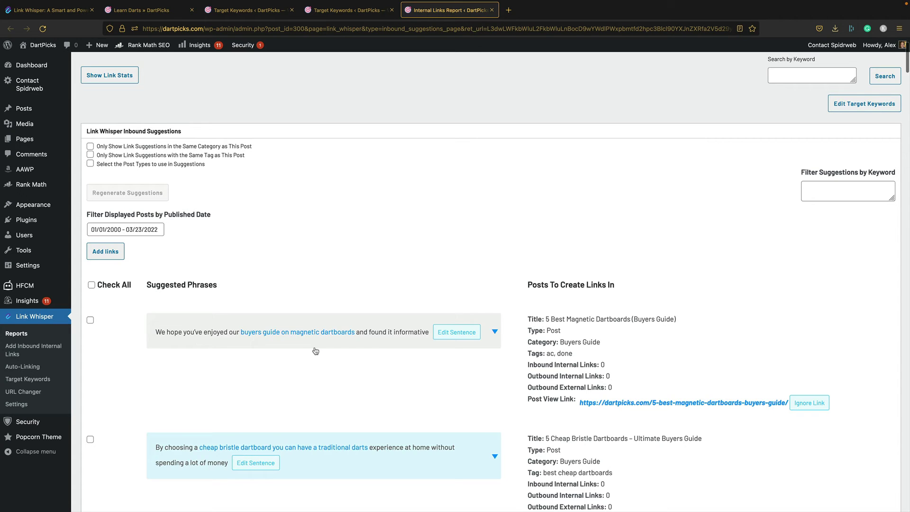
scroll(316, 351, "down", 1)
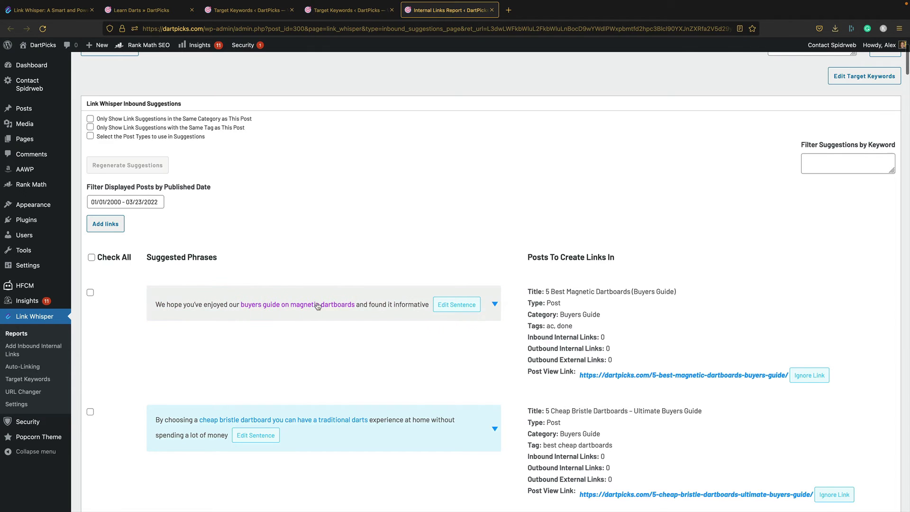
scroll(317, 303, "down", 5)
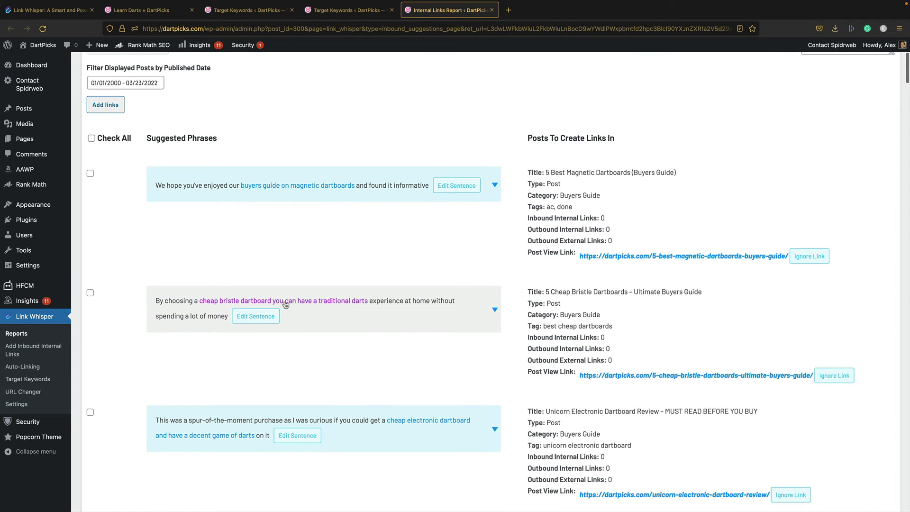
scroll(352, 318, "down", 2)
scroll(352, 318, "down", 2)
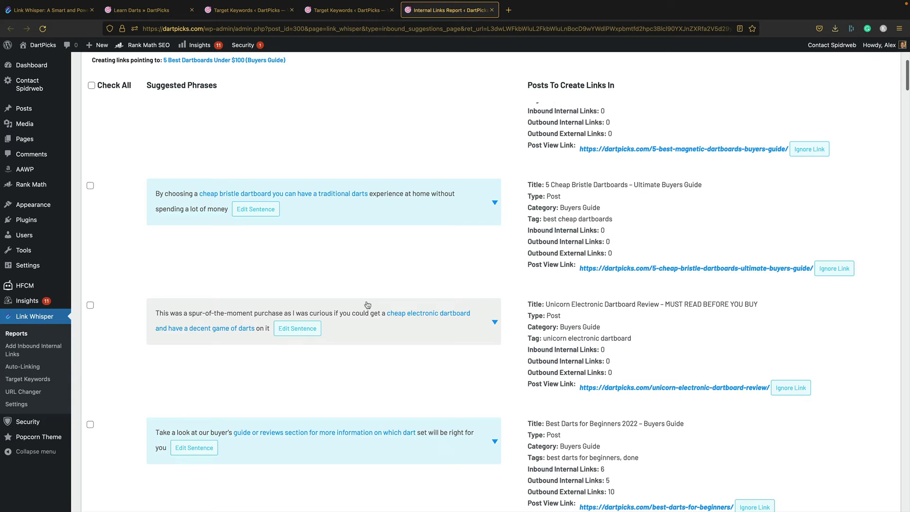
scroll(390, 256, "down", 3)
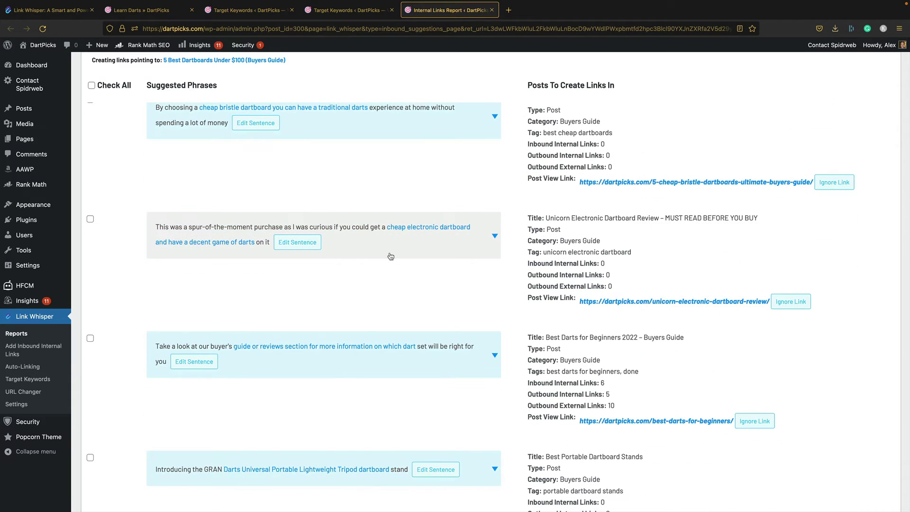
scroll(389, 256, "down", 10)
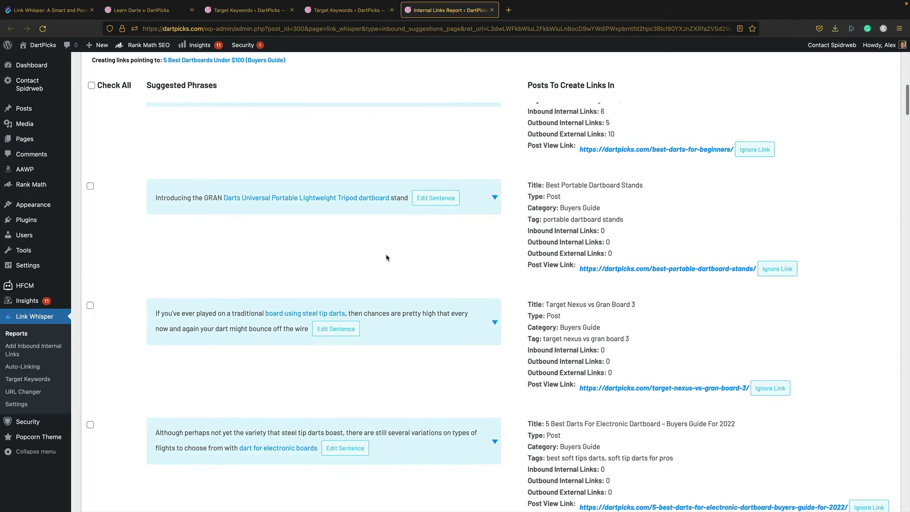
scroll(387, 257, "down", 9)
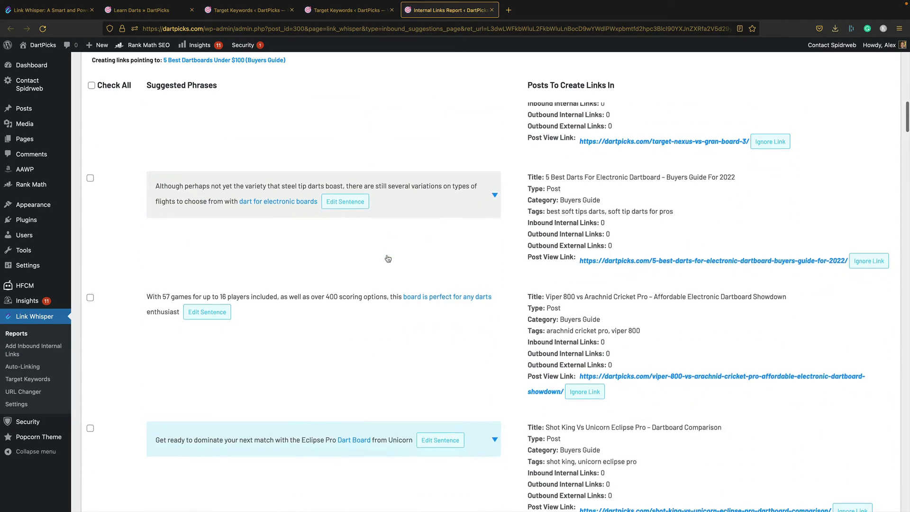
scroll(388, 258, "down", 10)
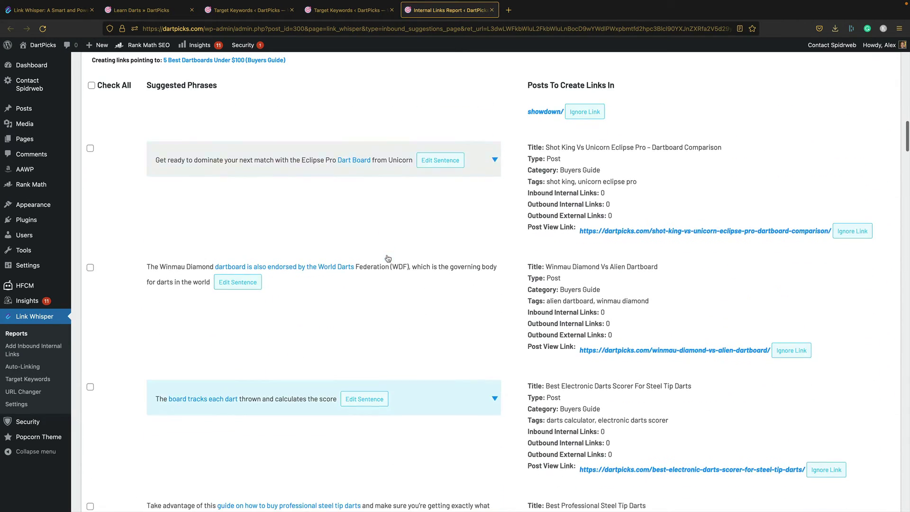
scroll(388, 259, "down", 8)
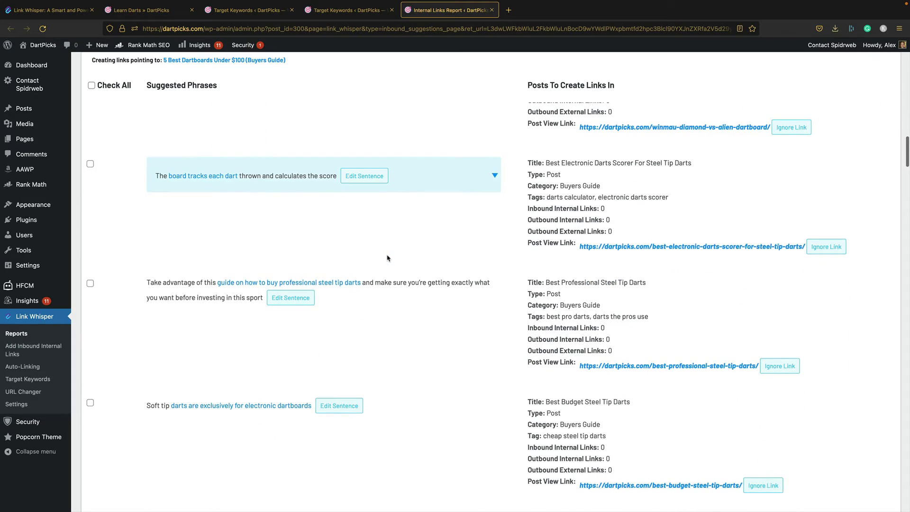
scroll(388, 259, "down", 8)
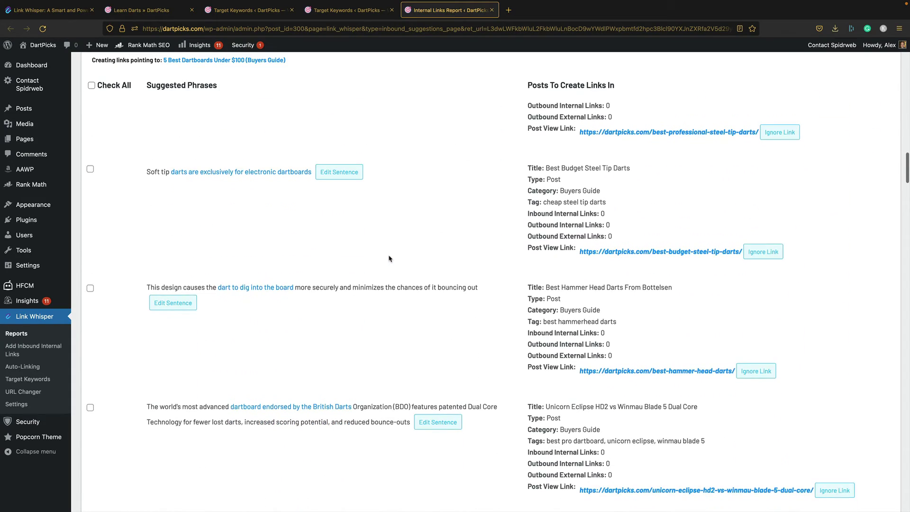
scroll(389, 259, "down", 9)
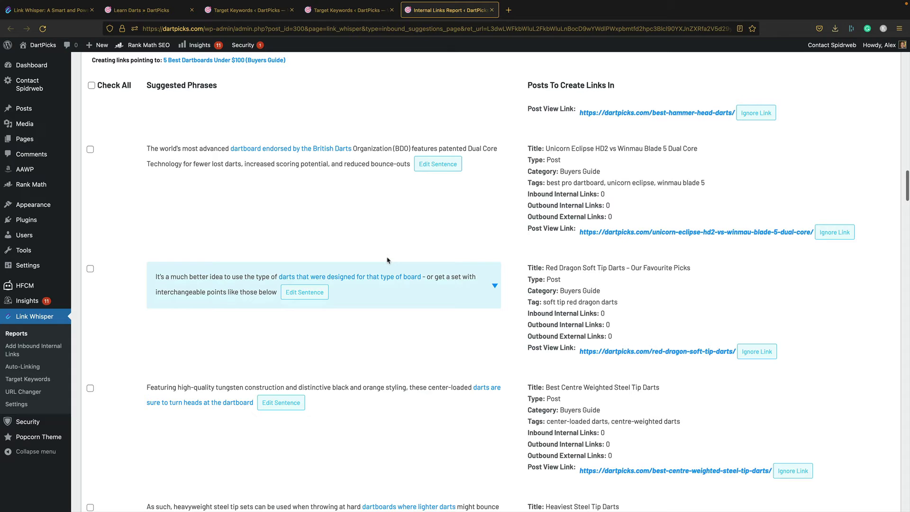
scroll(388, 260, "down", 7)
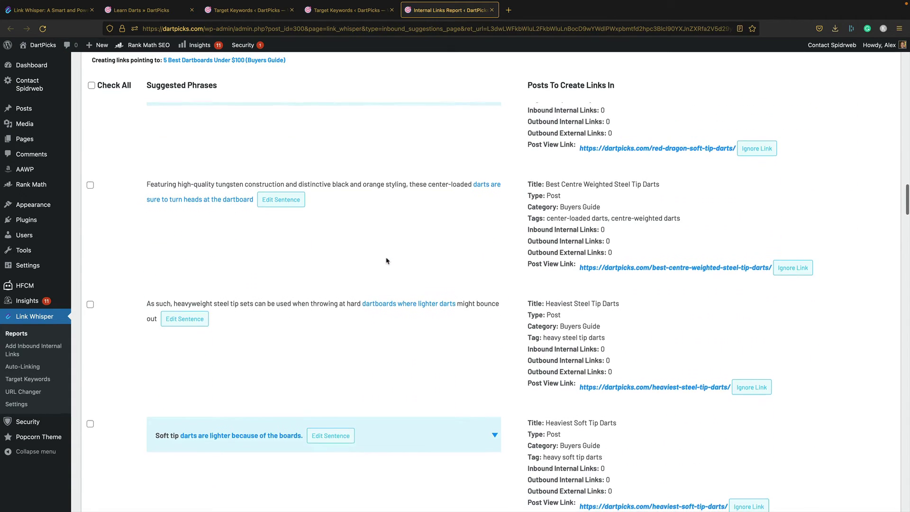
scroll(387, 261, "down", 5)
scroll(386, 261, "down", 5)
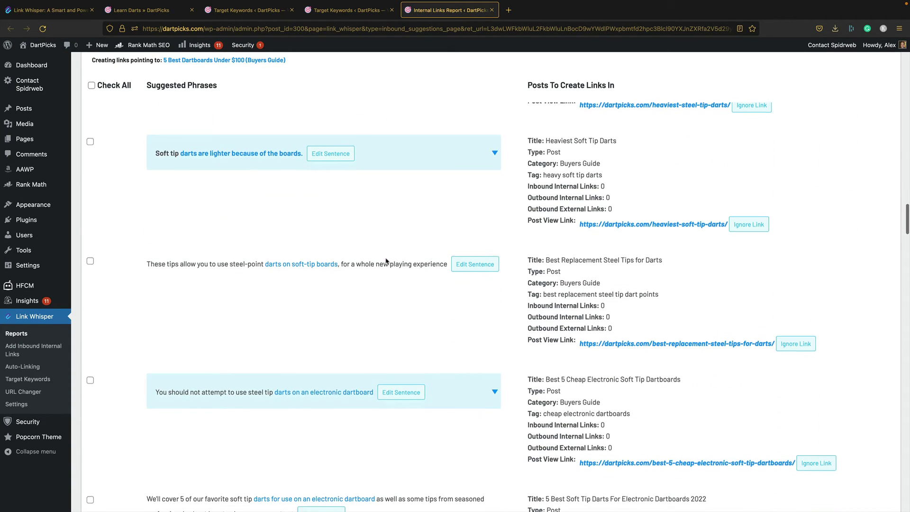
scroll(386, 260, "down", 8)
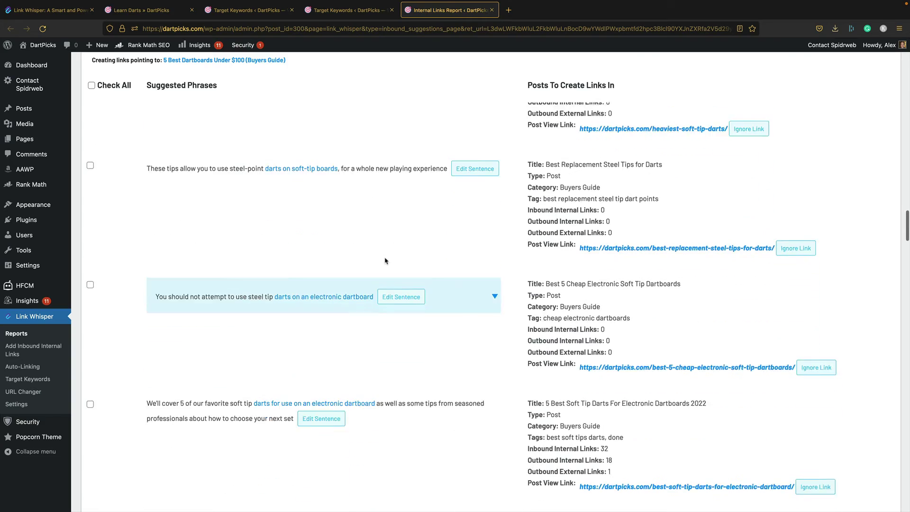
scroll(9, 50, "up", 20)
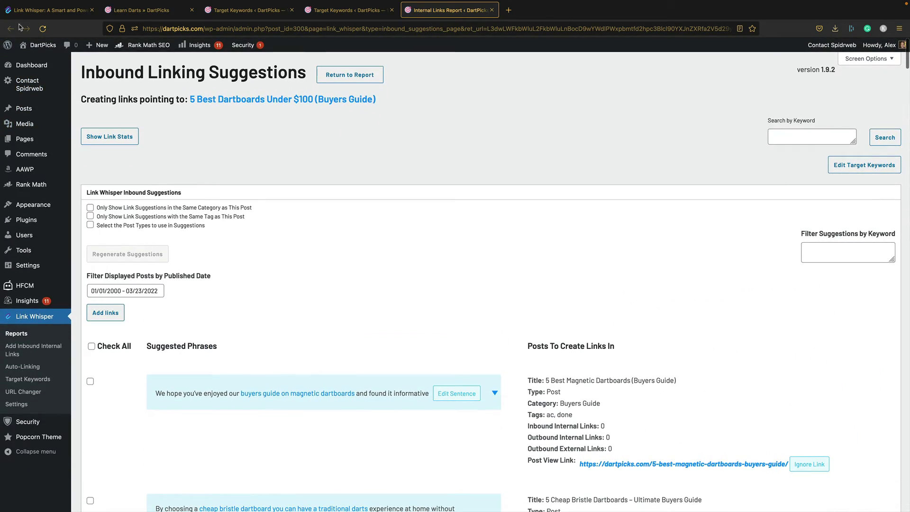
- Close the Internal Links Report and list Search Console keywords for How To Set up a Dartboard
left_click(492, 10)
scroll(251, 232, "down", 5)
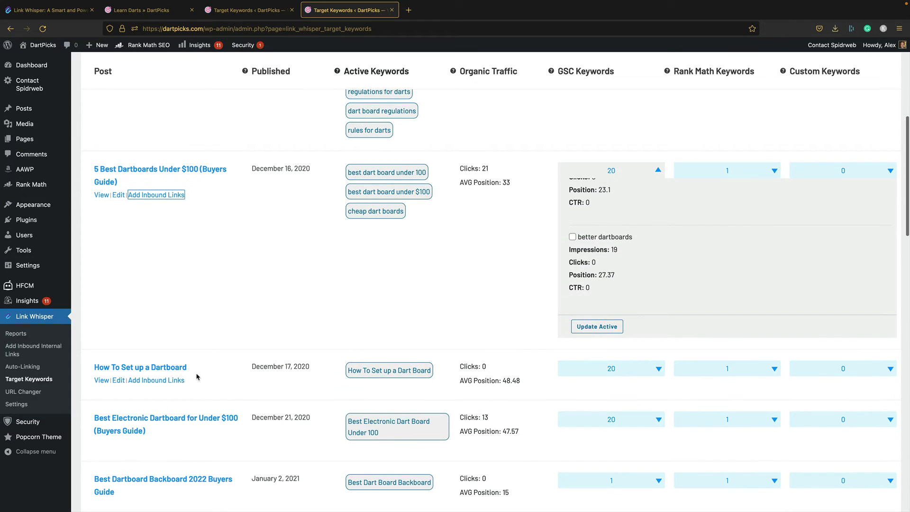
left_click(654, 369)
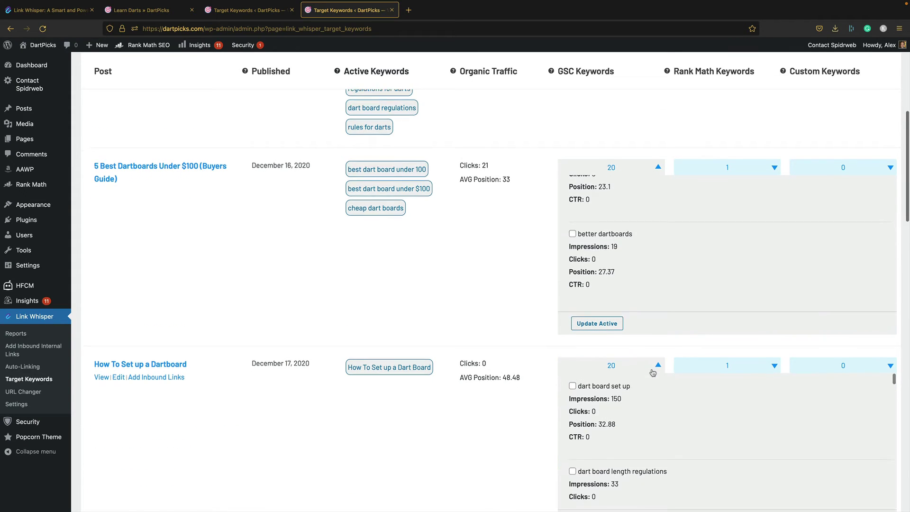
scroll(588, 341, "down", 2)
scroll(594, 360, "down", 5)
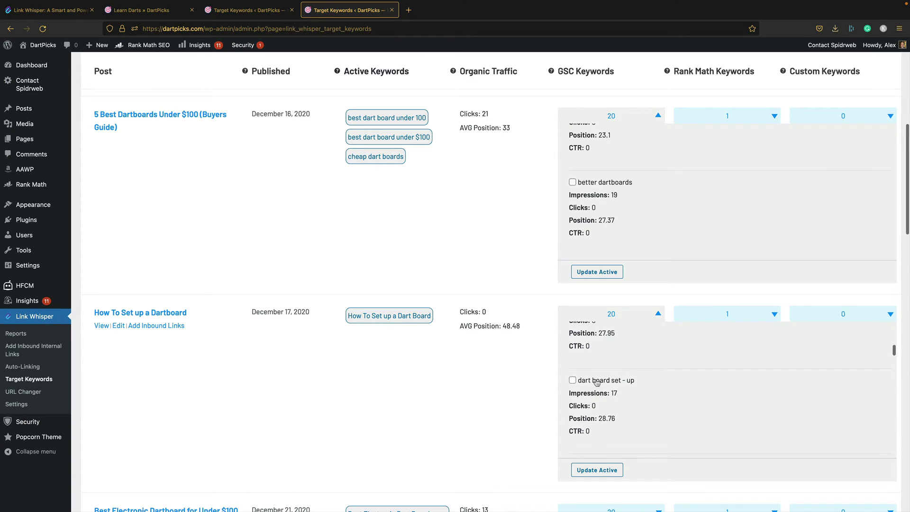
scroll(648, 382, "down", 5)
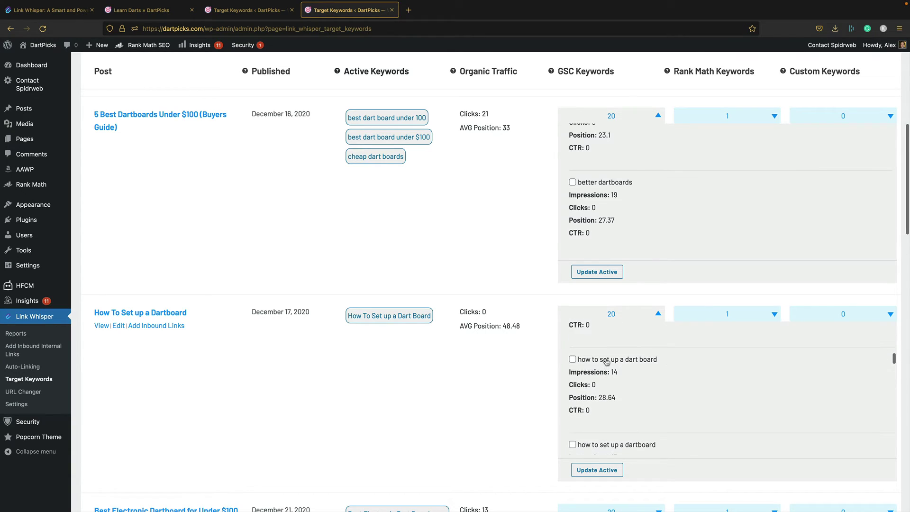
- Tick the 'how to set up a dartboard' keyword among the post's 20 Search Console keywords
left_click(573, 445)
scroll(573, 427, "down", 3)
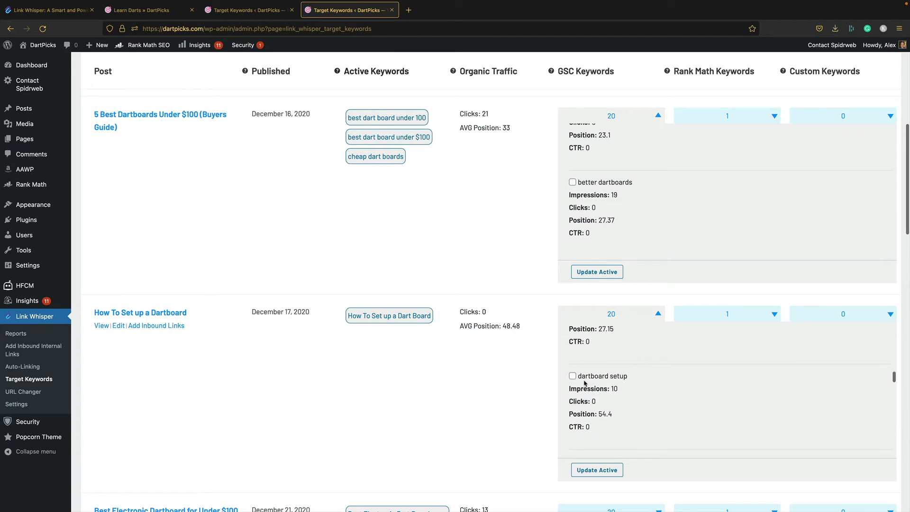
scroll(588, 389, "down", 5)
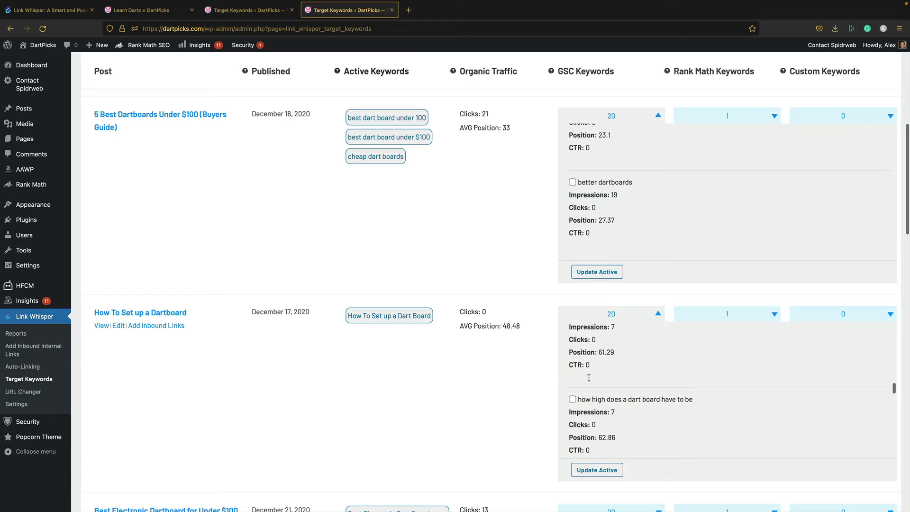
scroll(604, 400, "down", 4)
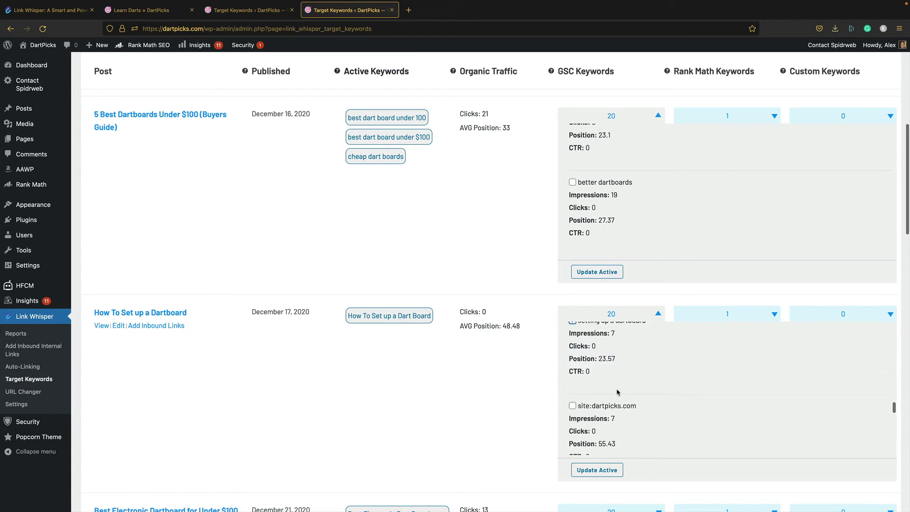
scroll(619, 393, "down", 4)
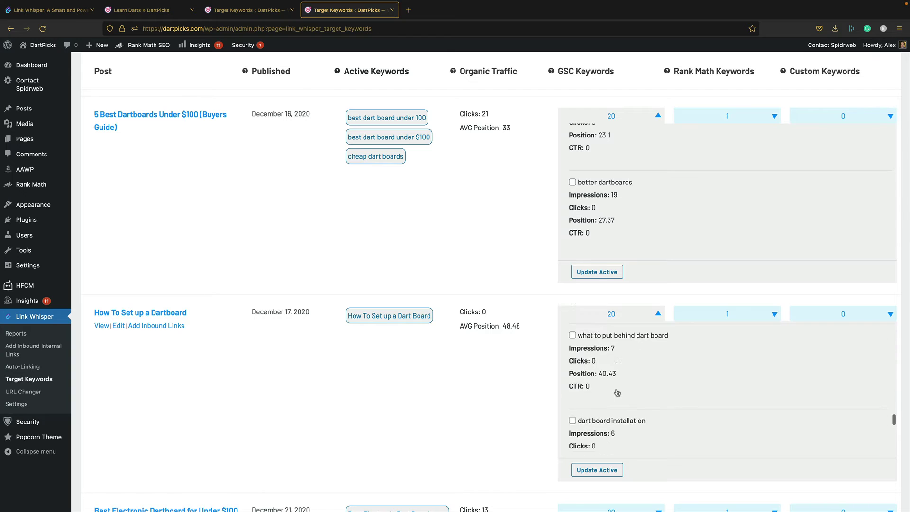
scroll(616, 391, "down", 3)
scroll(598, 387, "up", 3)
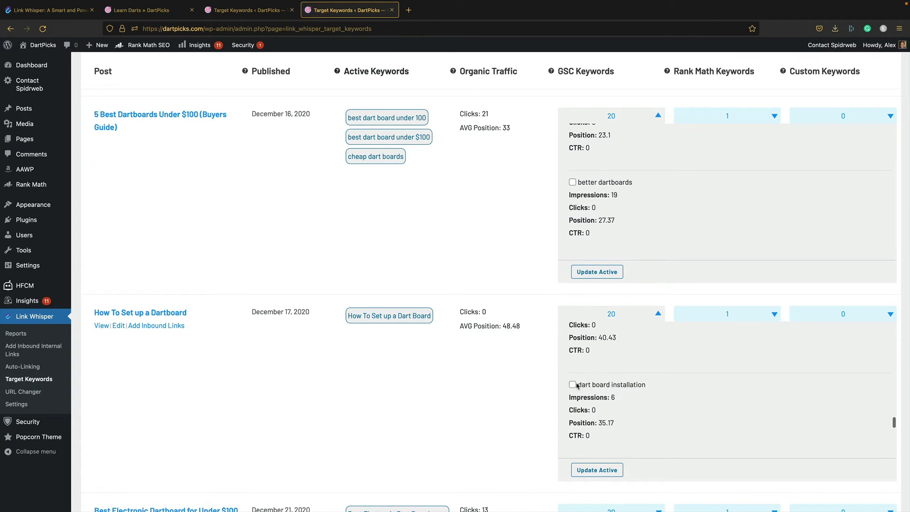
scroll(606, 387, "down", 4)
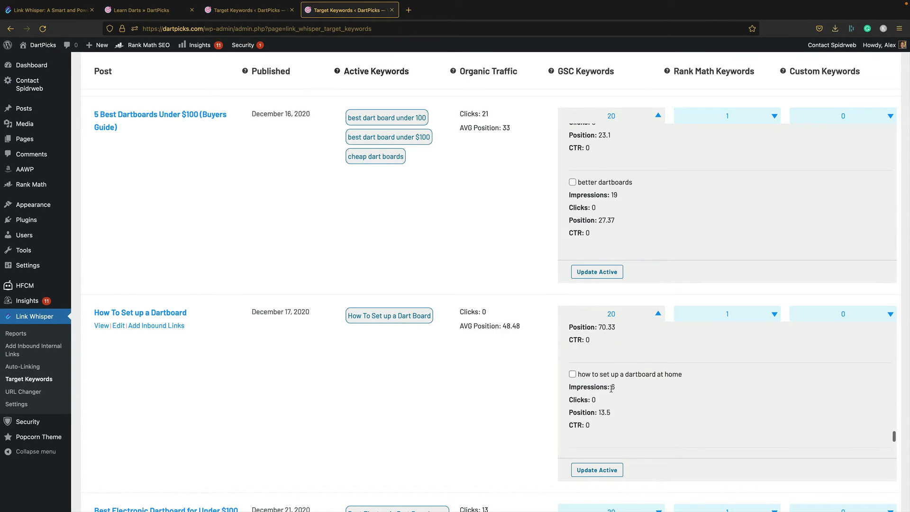
scroll(573, 349, "down", 5)
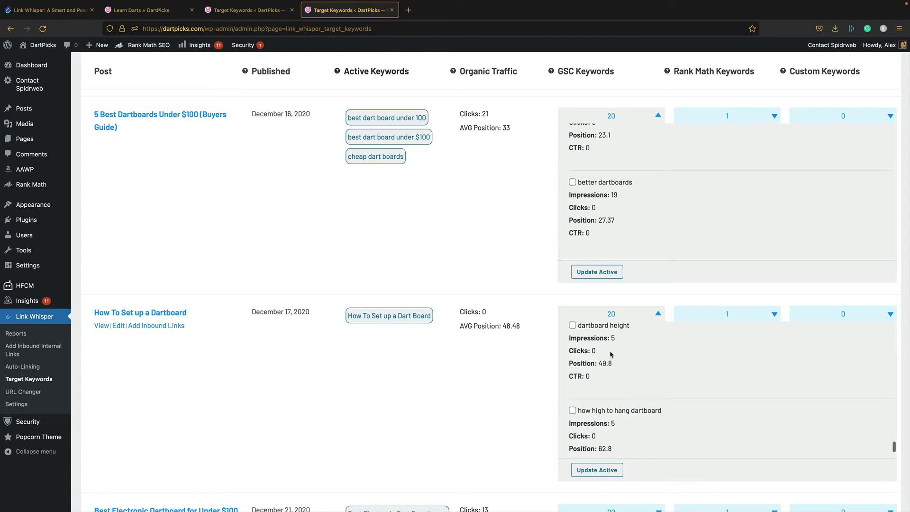
scroll(607, 425, "down", 2)
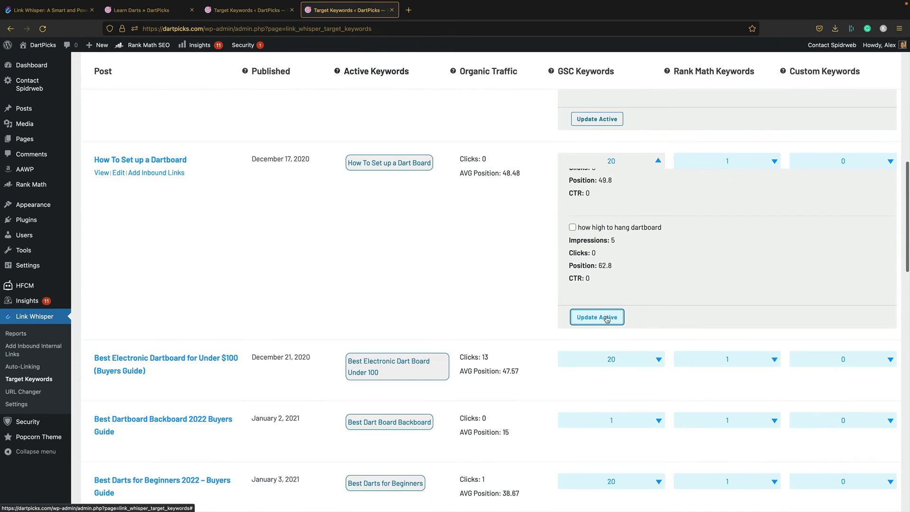
- Save 'how to set up a dartboard' as an active keyword for the post
left_click(599, 317)
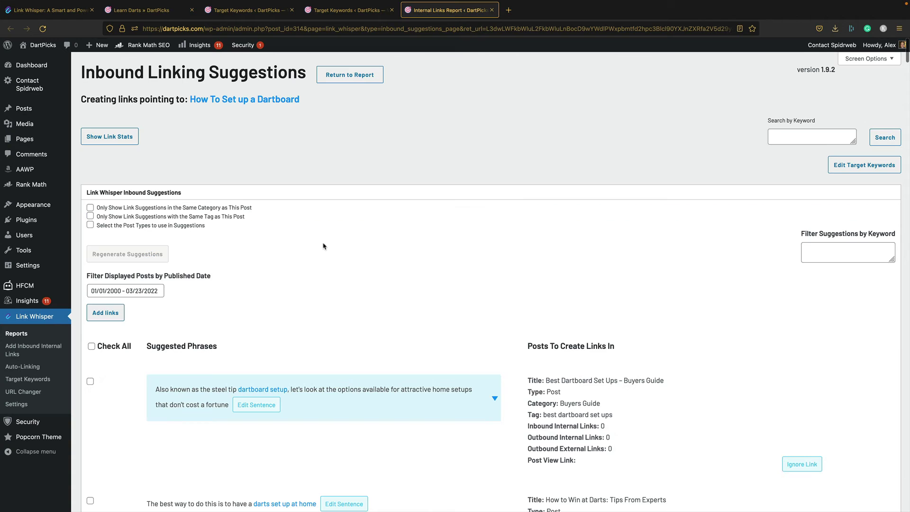
scroll(324, 246, "down", 2)
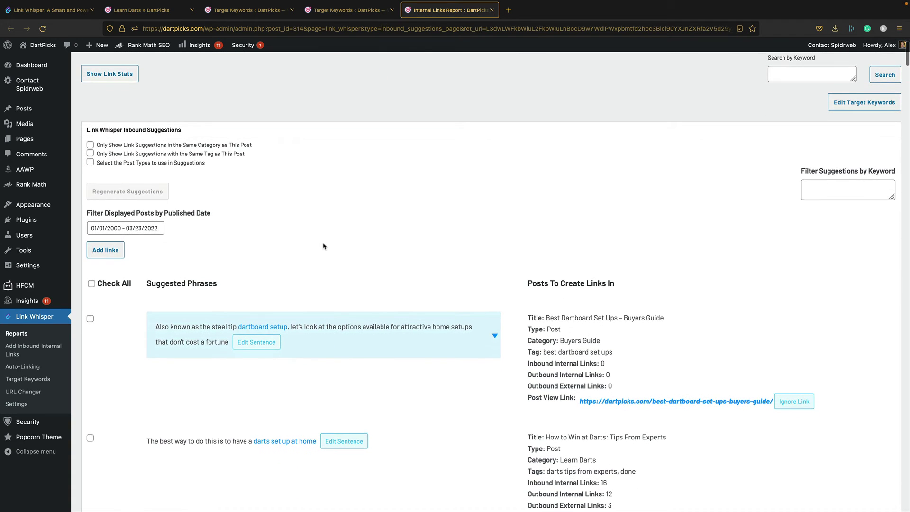
scroll(323, 246, "down", 1)
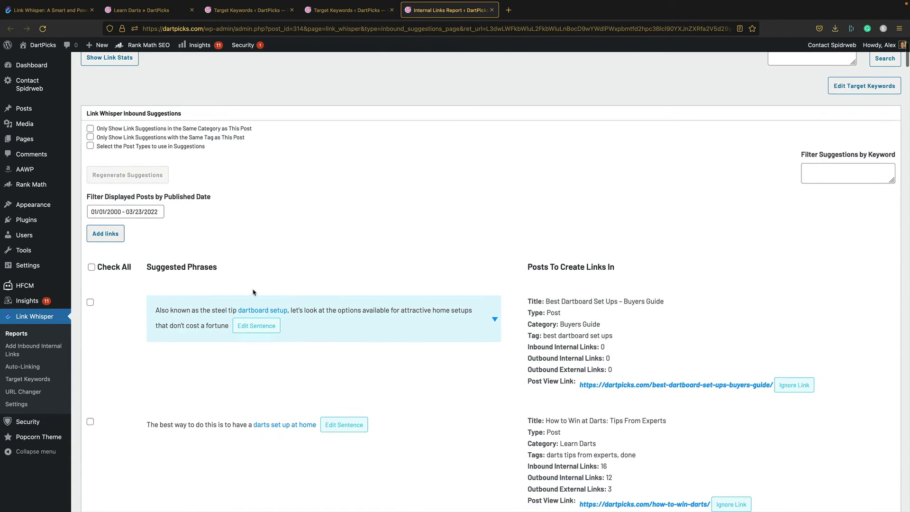
scroll(346, 309, "down", 2)
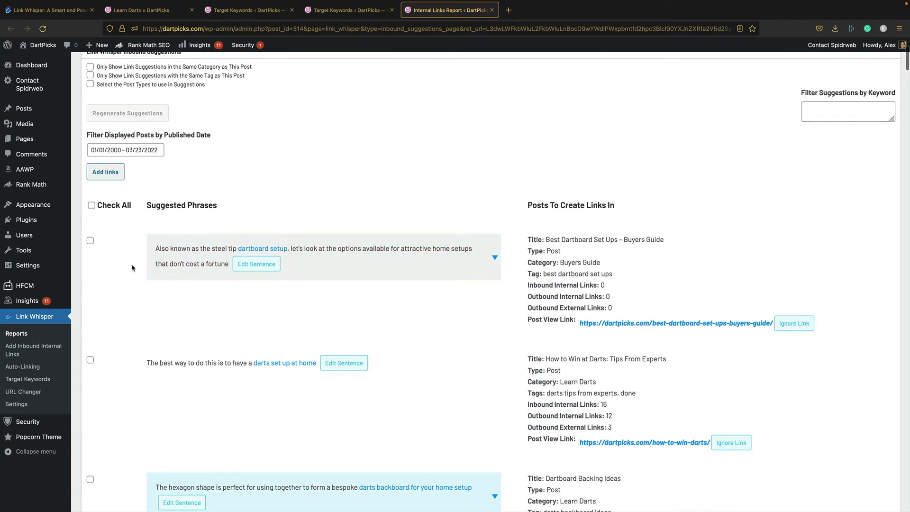
- Tick the dartboard setup and darts-set-up-at-home suggestion sentences for inbound links
left_click(91, 241)
scroll(133, 255, "down", 1)
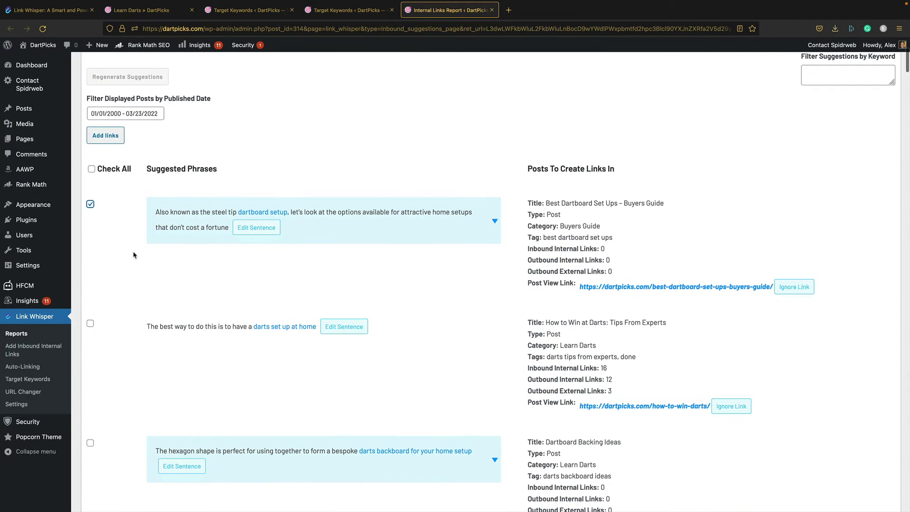
scroll(172, 296, "down", 2)
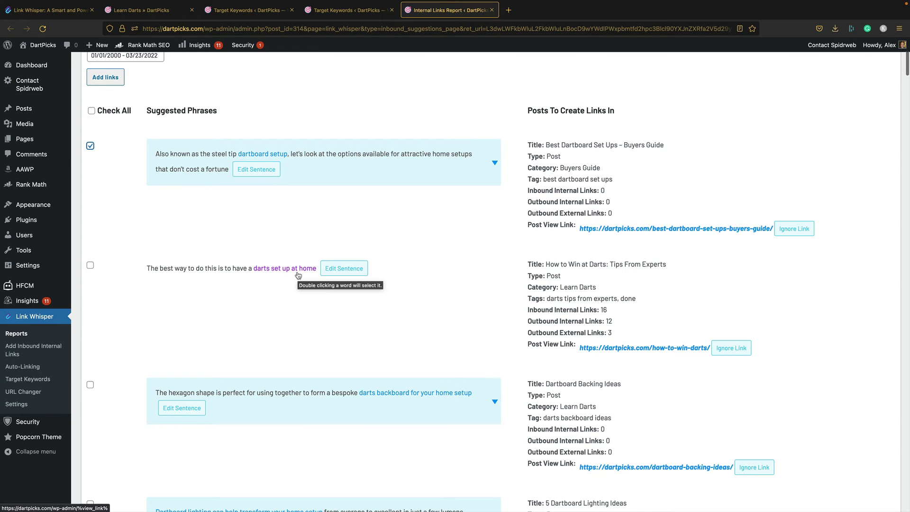
left_click(90, 265)
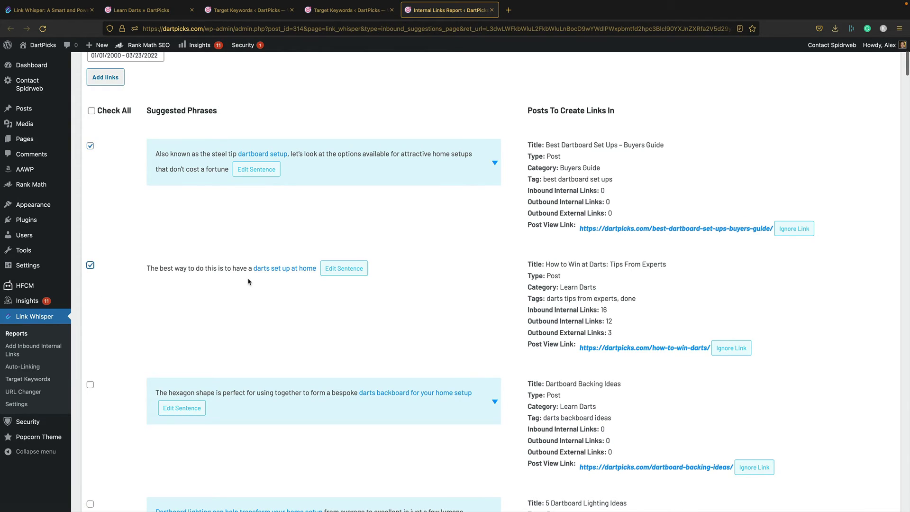
scroll(249, 281, "down", 1)
scroll(247, 283, "down", 1)
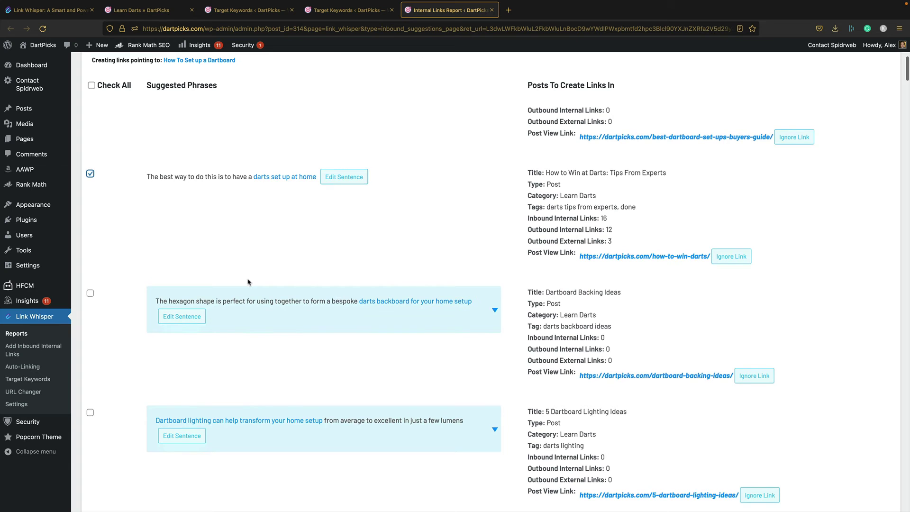
scroll(248, 282, "down", 3)
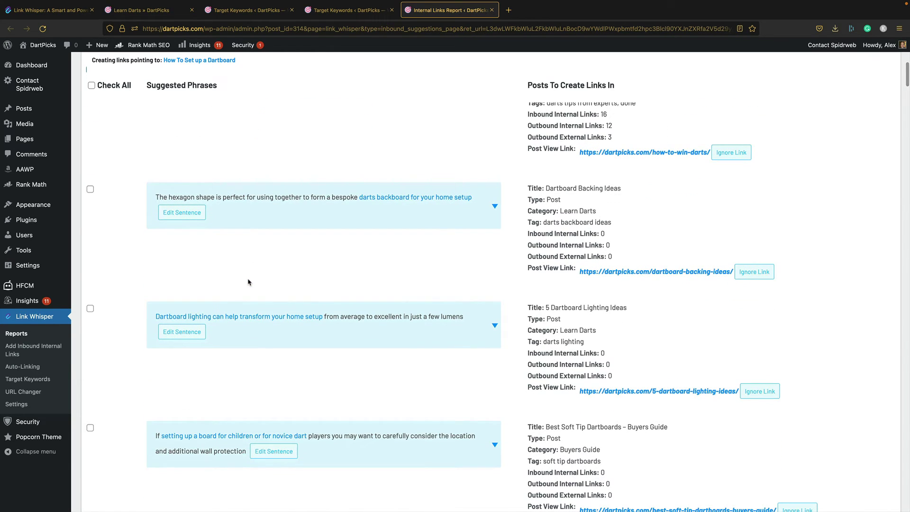
scroll(248, 282, "down", 3)
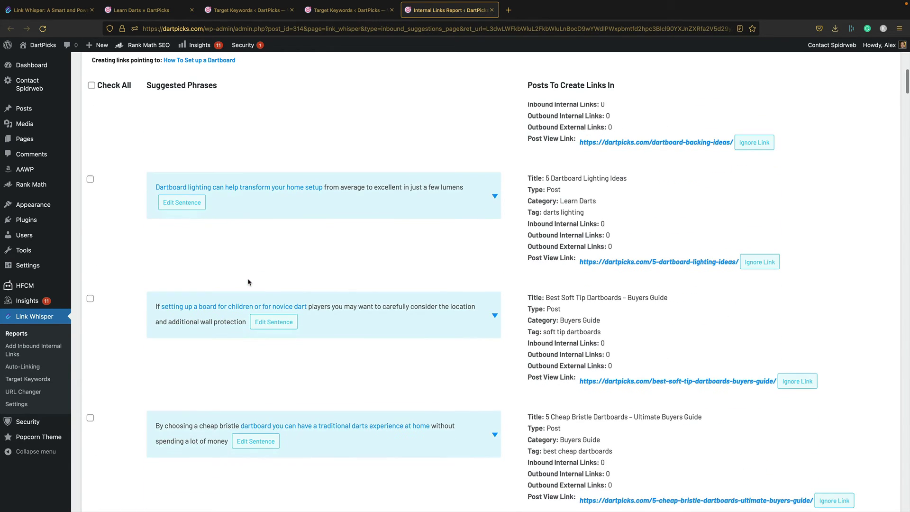
- Review the remaining inbound suggestions and return to the Add Links button
scroll(280, 290, "down", 3)
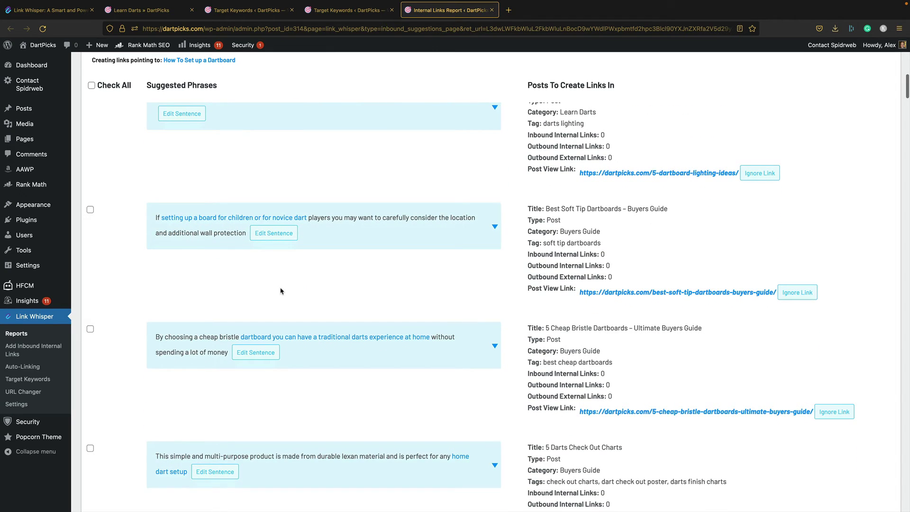
scroll(280, 291, "down", 2)
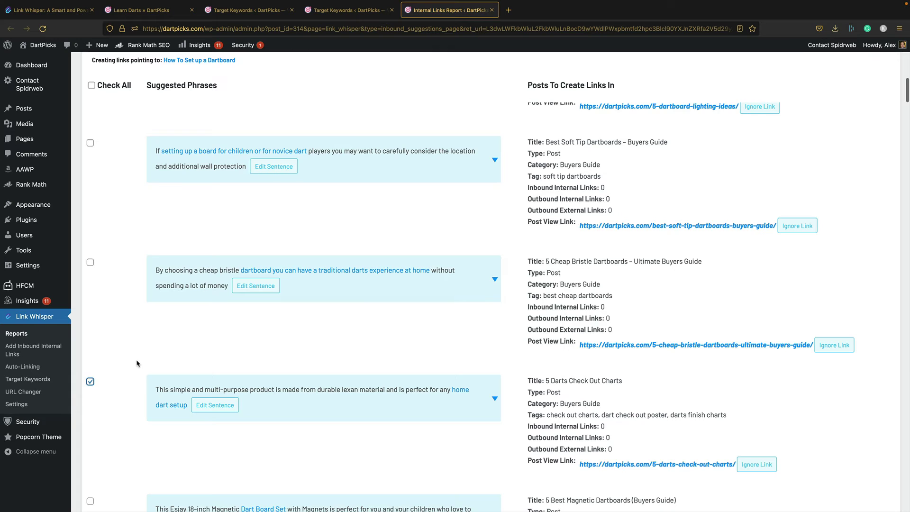
scroll(136, 364, "down", 4)
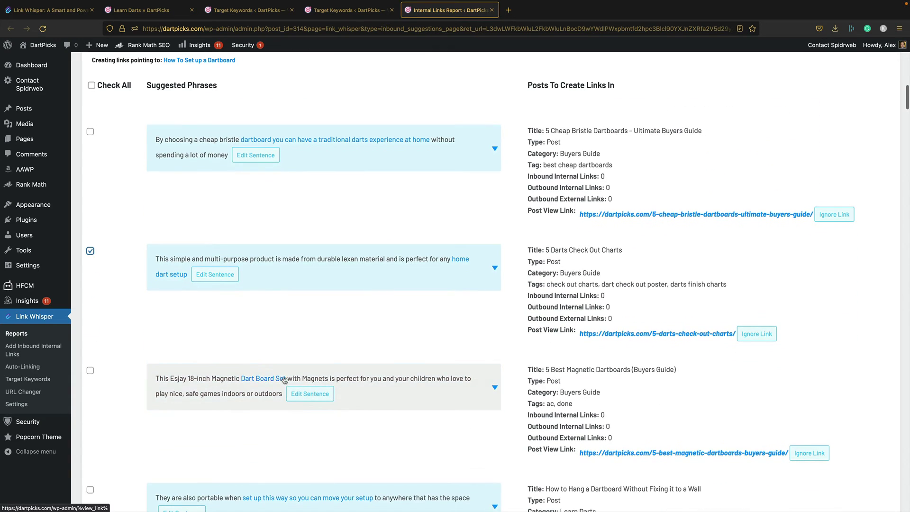
scroll(279, 379, "down", 10)
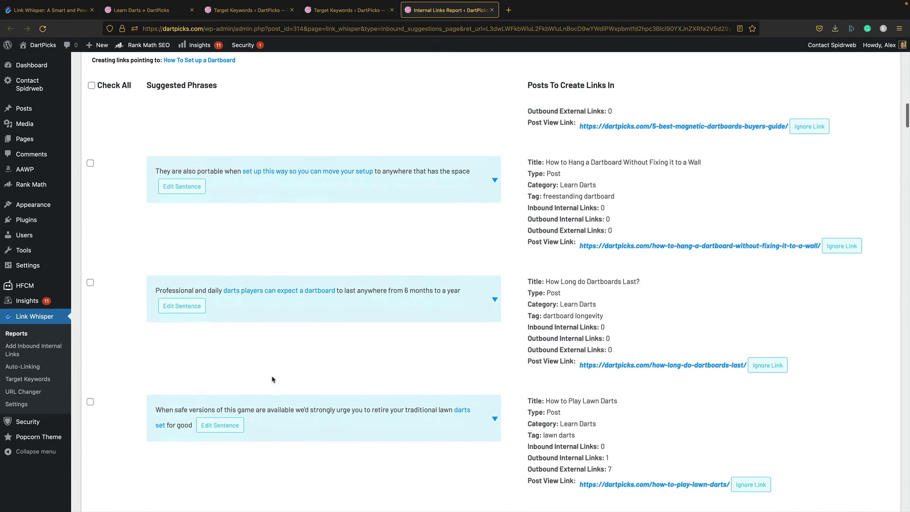
scroll(470, 410, "down", 4)
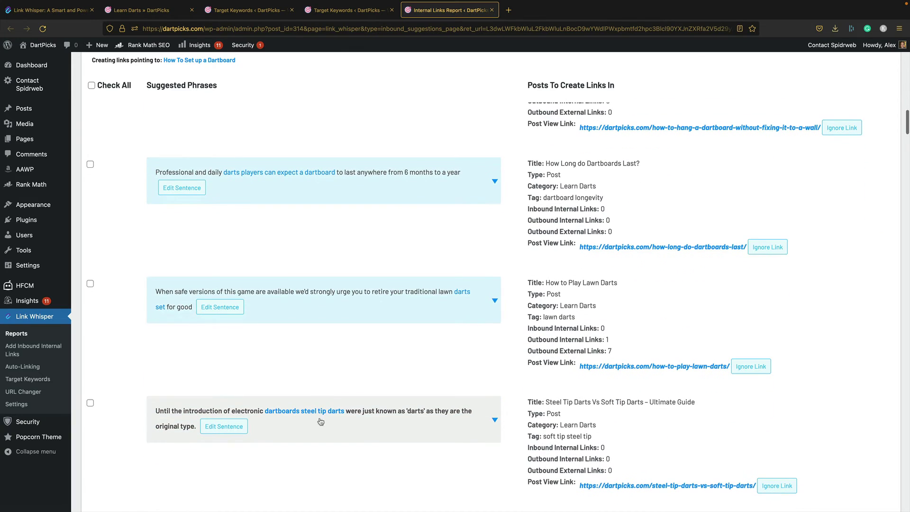
scroll(321, 422, "down", 8)
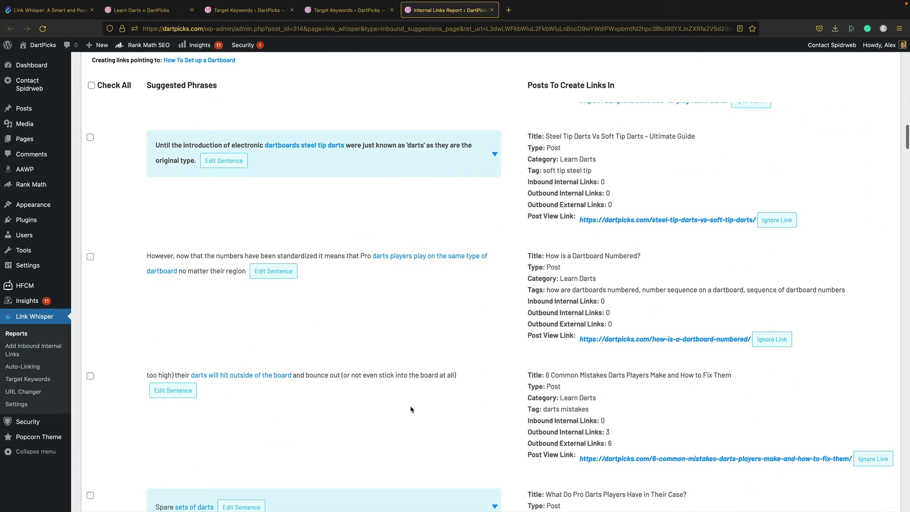
scroll(306, 381, "down", 4)
scroll(307, 381, "down", 4)
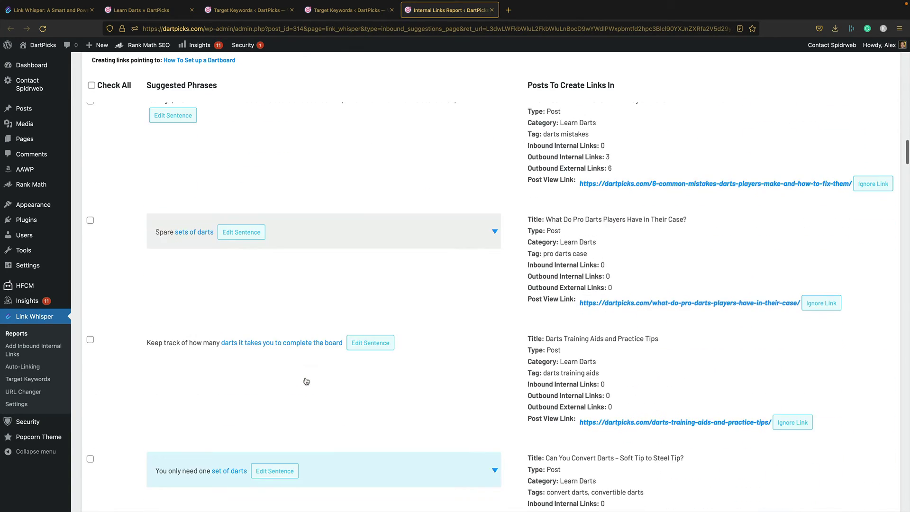
scroll(306, 381, "down", 2)
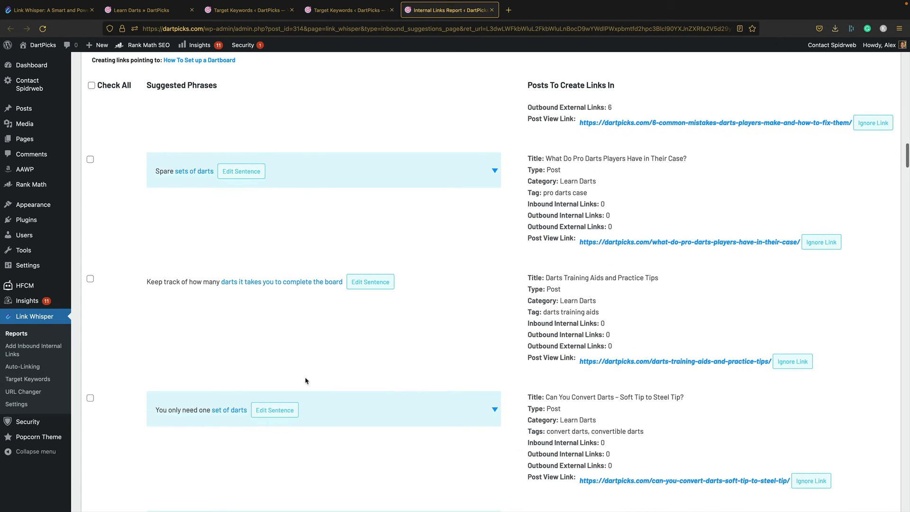
scroll(306, 381, "down", 4)
scroll(306, 381, "down", 4)
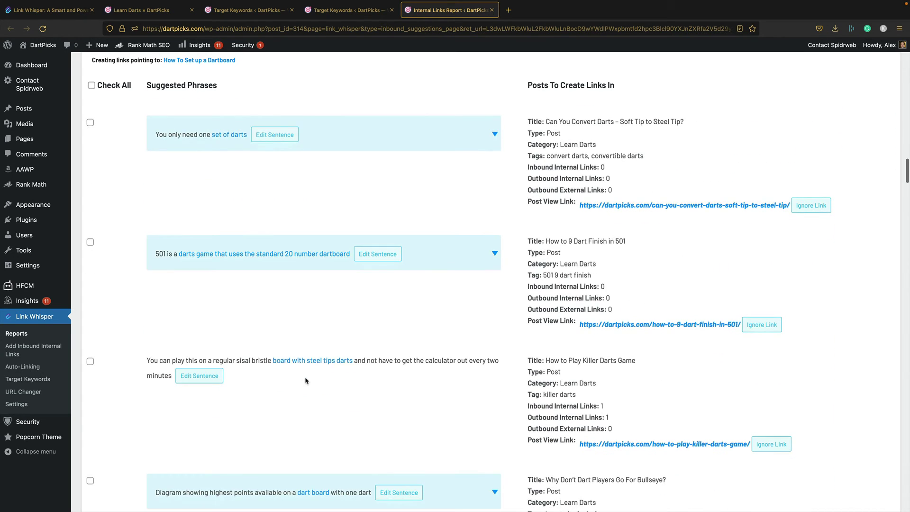
scroll(306, 380, "down", 4)
scroll(307, 380, "down", 4)
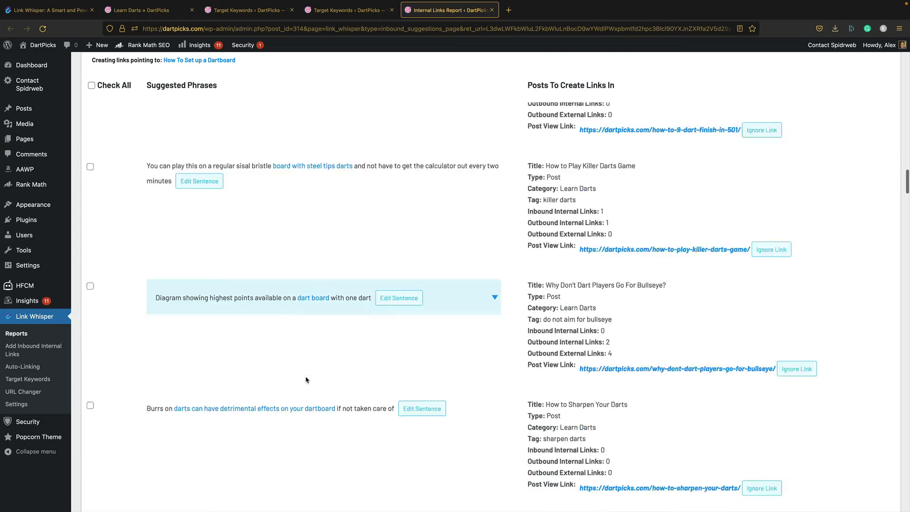
scroll(307, 380, "down", 5)
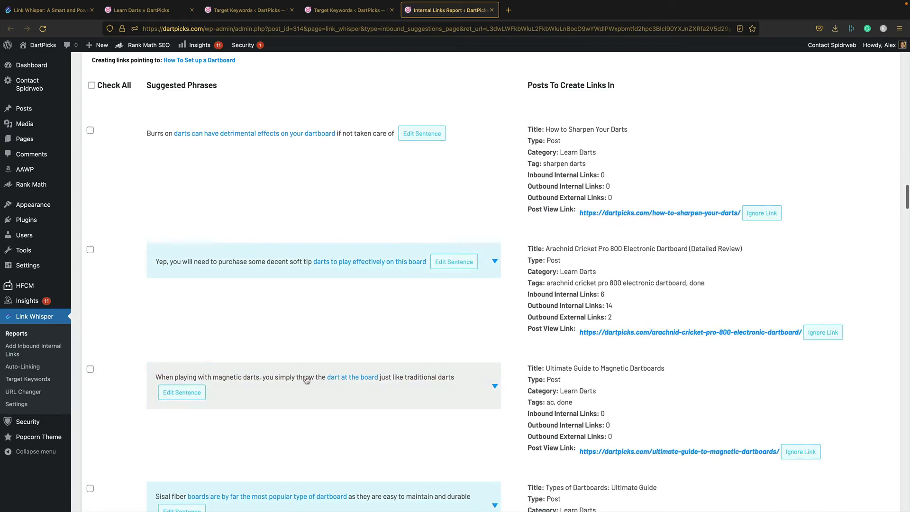
scroll(307, 380, "up", 15)
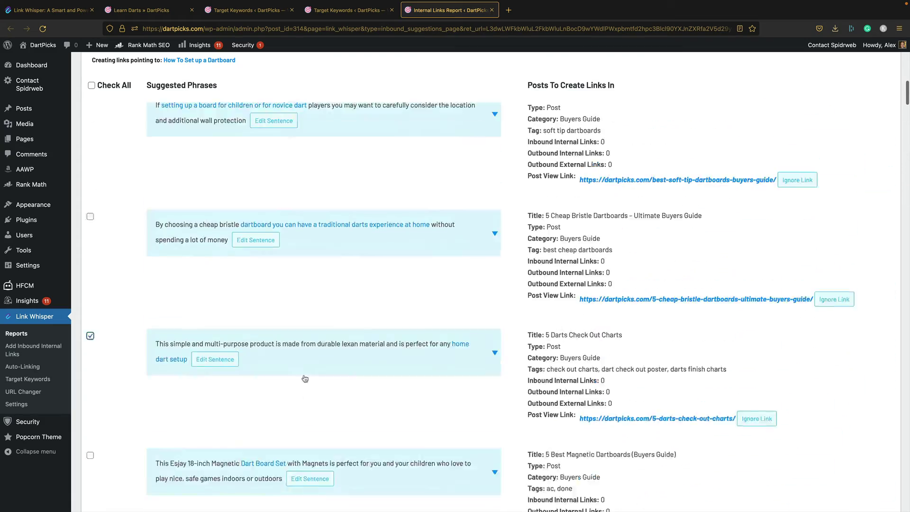
scroll(305, 378, "up", 7)
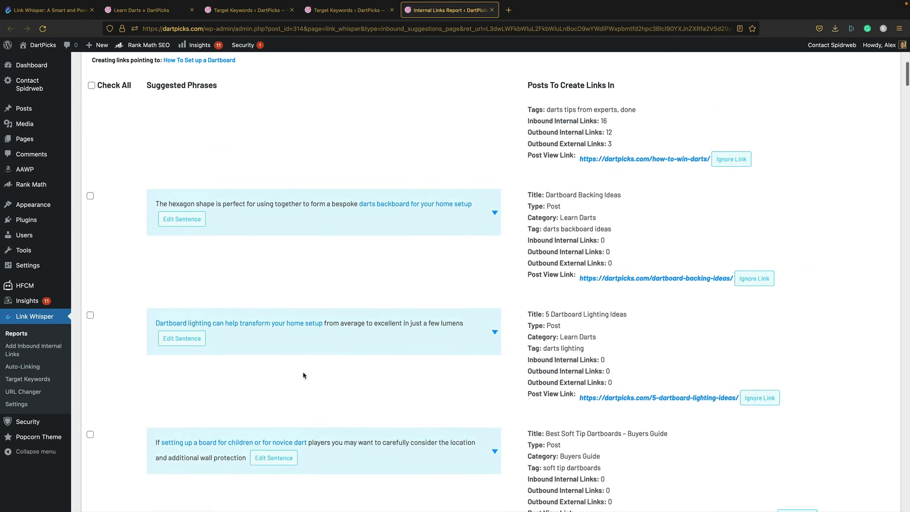
scroll(303, 375, "up", 9)
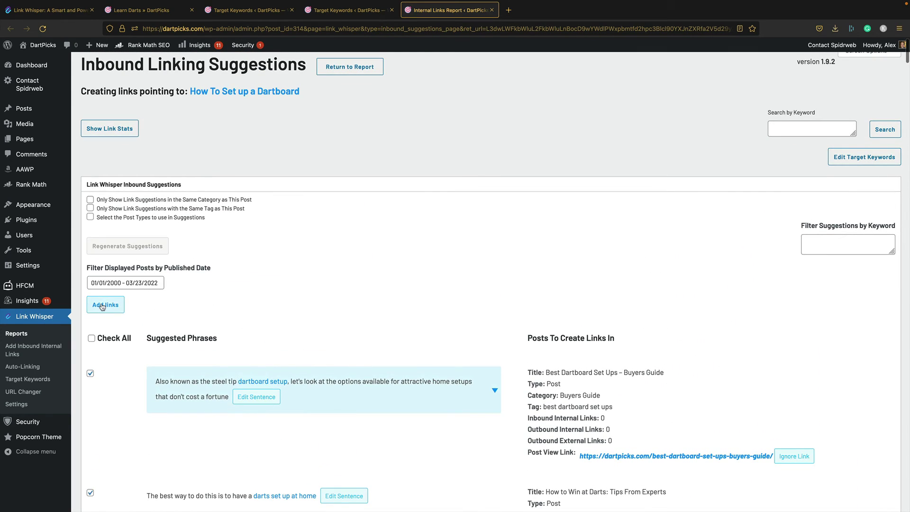
- Add the ticked inbound links to How To Set up a Dartboard and return to Target Keywords
left_click(102, 306)
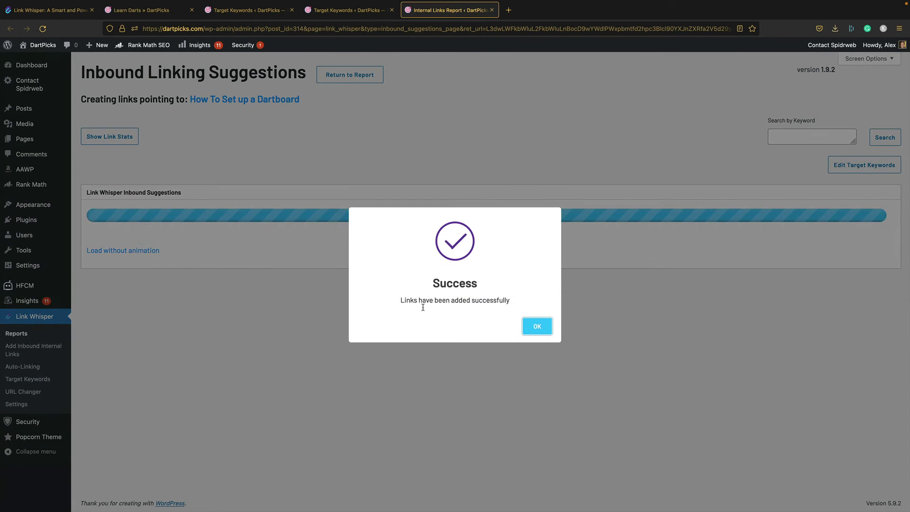
left_click(534, 325)
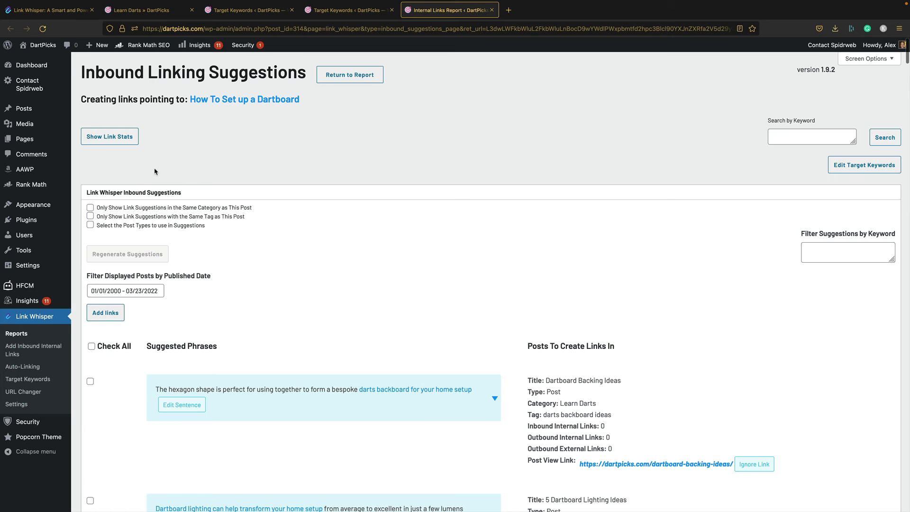
left_click(354, 75)
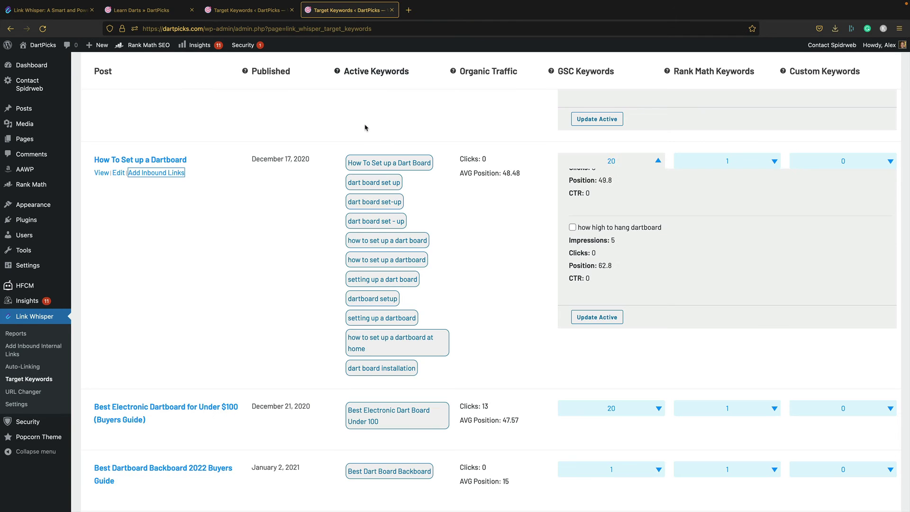
scroll(333, 151, "down", 3)
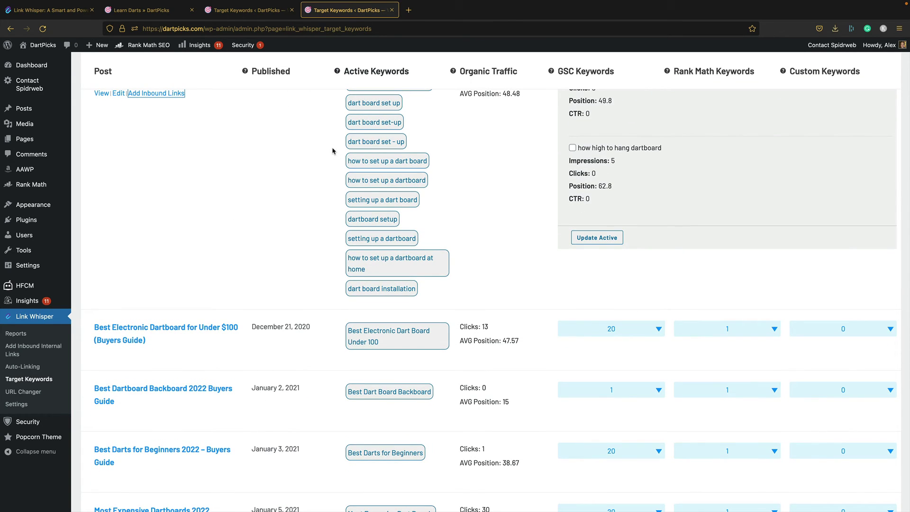
- Show the GSC keywords for Best Electronic Dartboard for Under $100
scroll(333, 151, "down", 2)
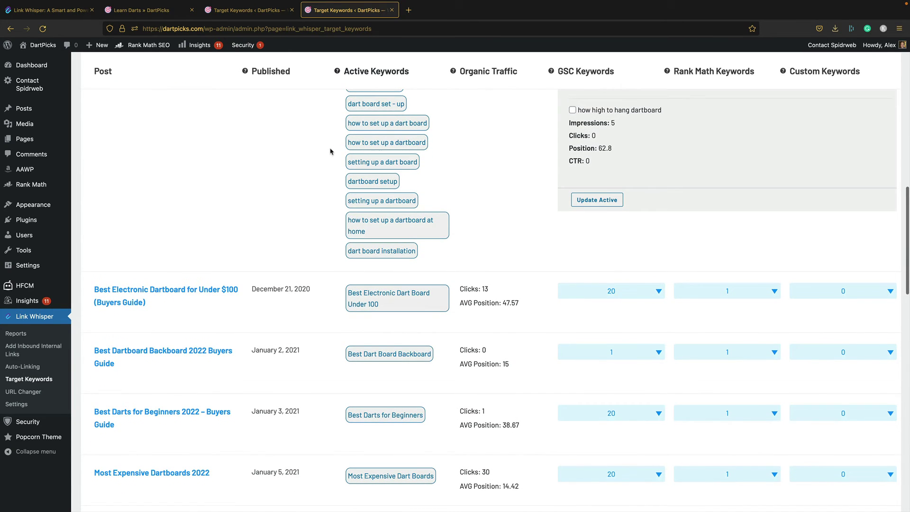
scroll(331, 150, "down", 3)
mouse_move(240, 227)
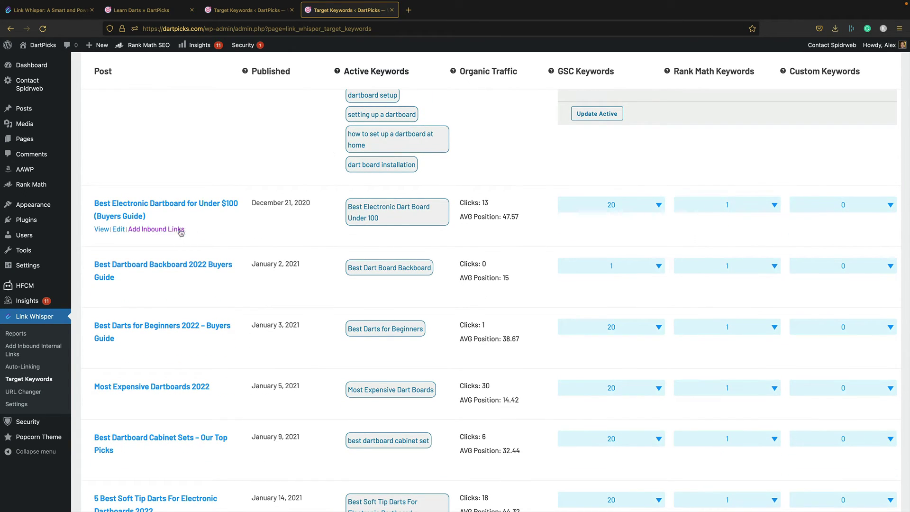
scroll(238, 222, "up", 2)
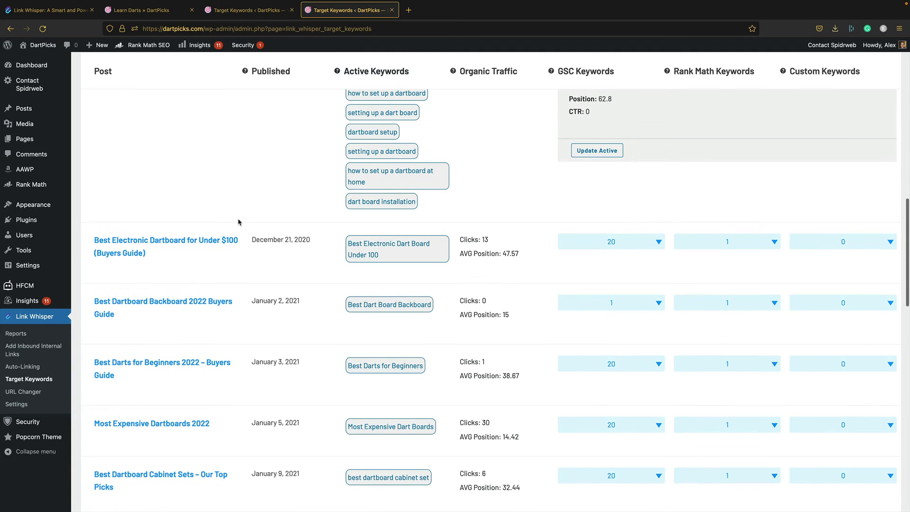
left_click(659, 243)
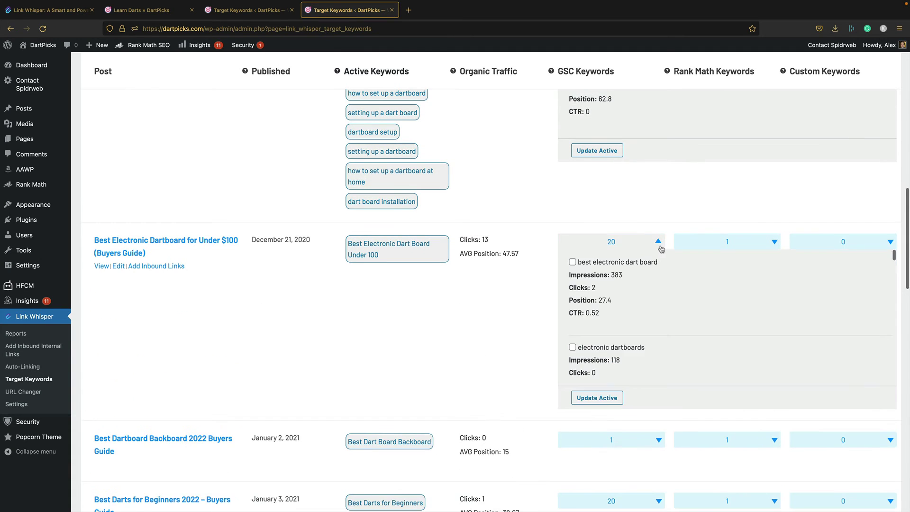
scroll(617, 268, "down", 2)
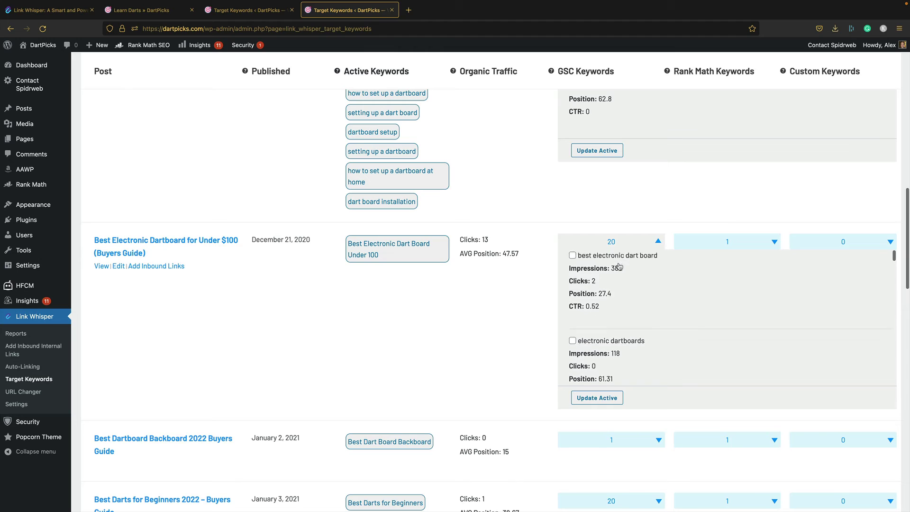
scroll(607, 270, "up", 2)
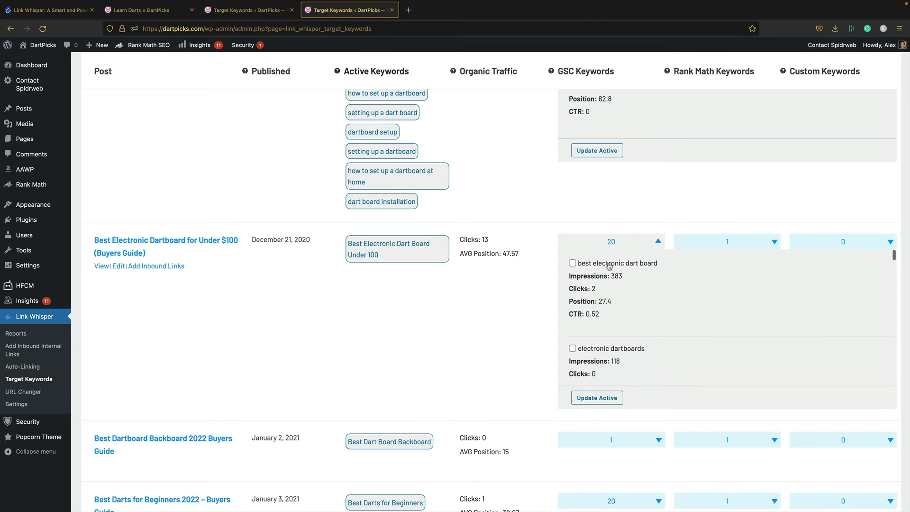
scroll(617, 268, "down", 3)
- Tick best electronic dartboard(s), best electronic dart board under 100, and best dart board under $100
left_click(587, 334)
scroll(620, 334, "down", 3)
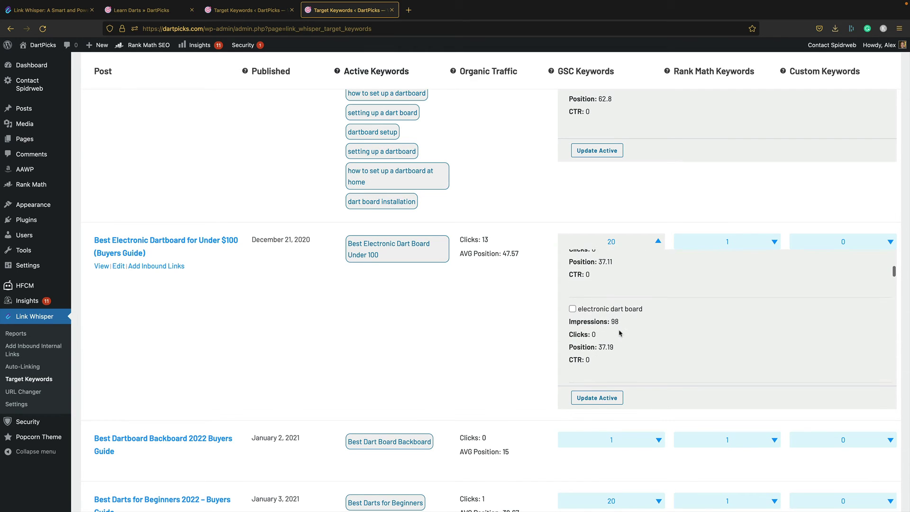
scroll(616, 328, "down", 3)
scroll(588, 303, "up", 2)
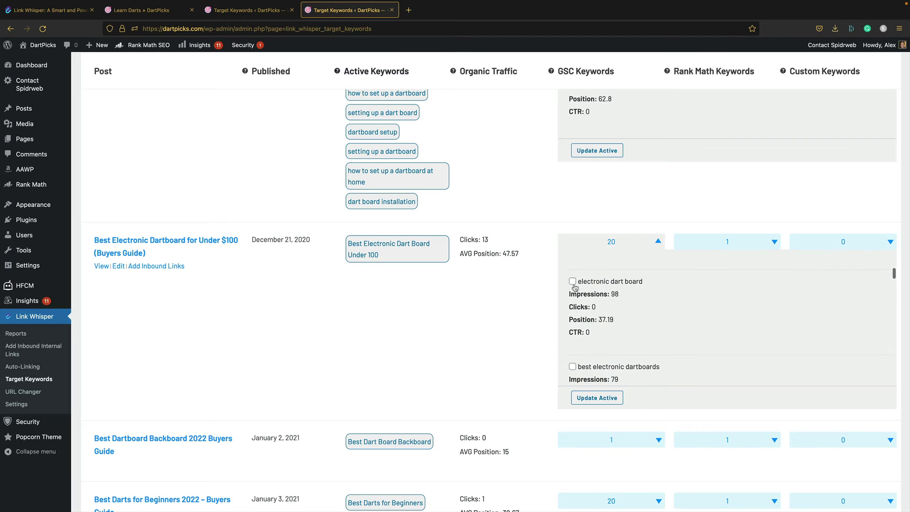
left_click(574, 367)
scroll(616, 341, "down", 3)
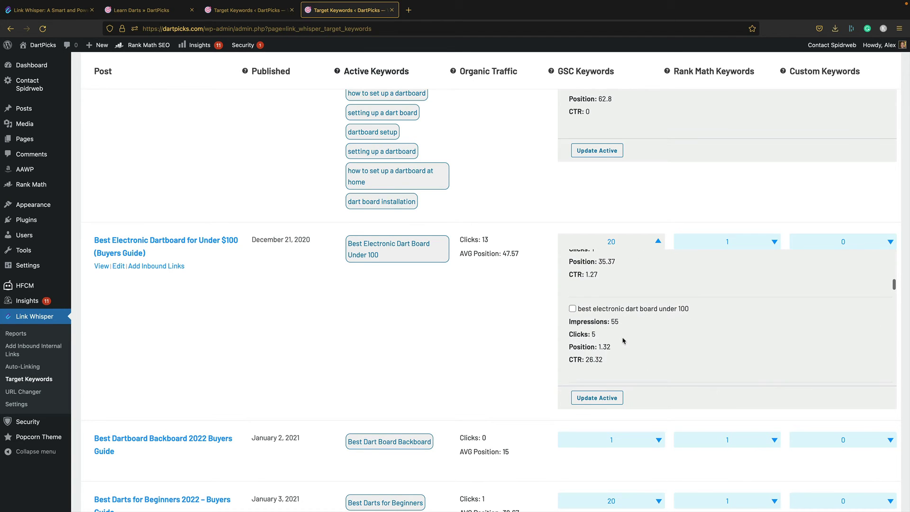
left_click(574, 322)
scroll(674, 327, "down", 5)
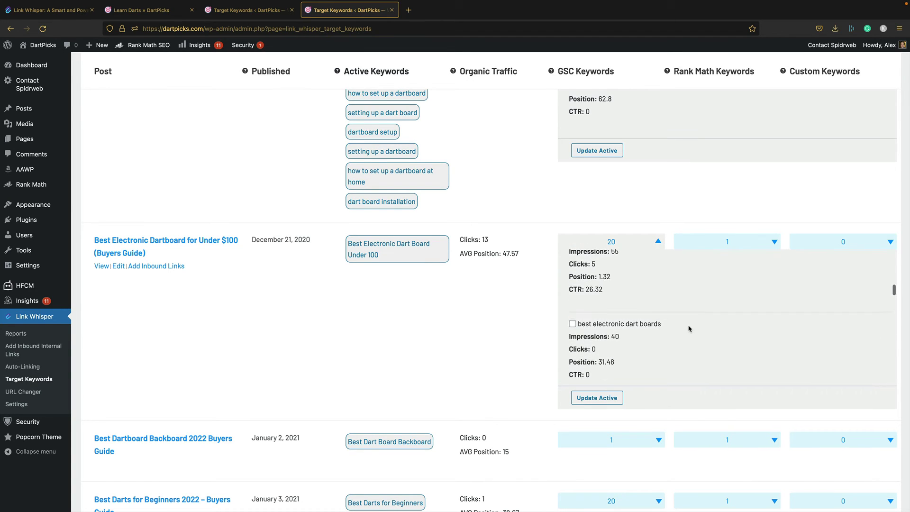
left_click(608, 277)
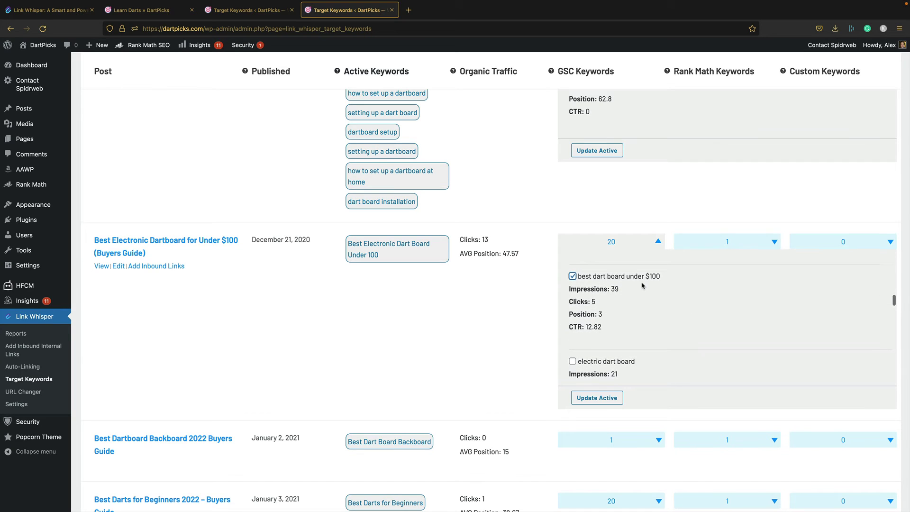
scroll(641, 284, "down", 6)
scroll(643, 285, "down", 4)
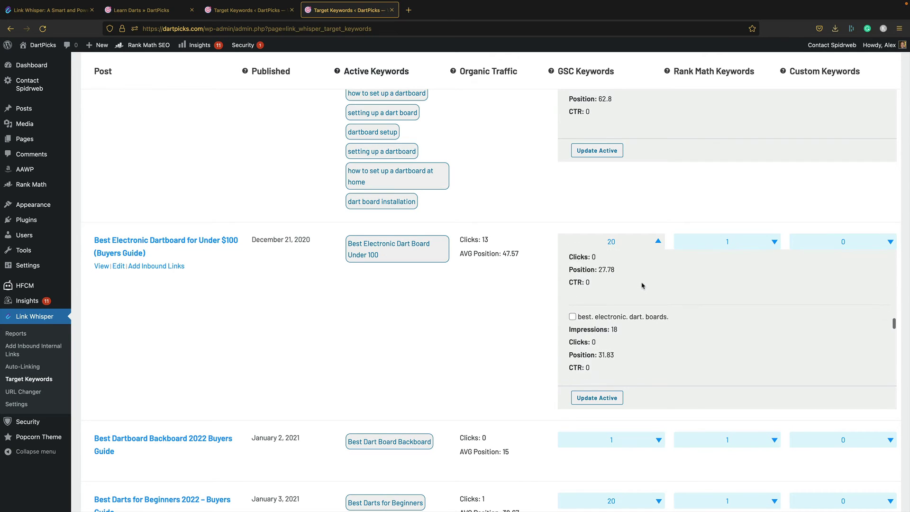
- Make the ticked keywords active and load the guide's inbound link suggestions
left_click(608, 400)
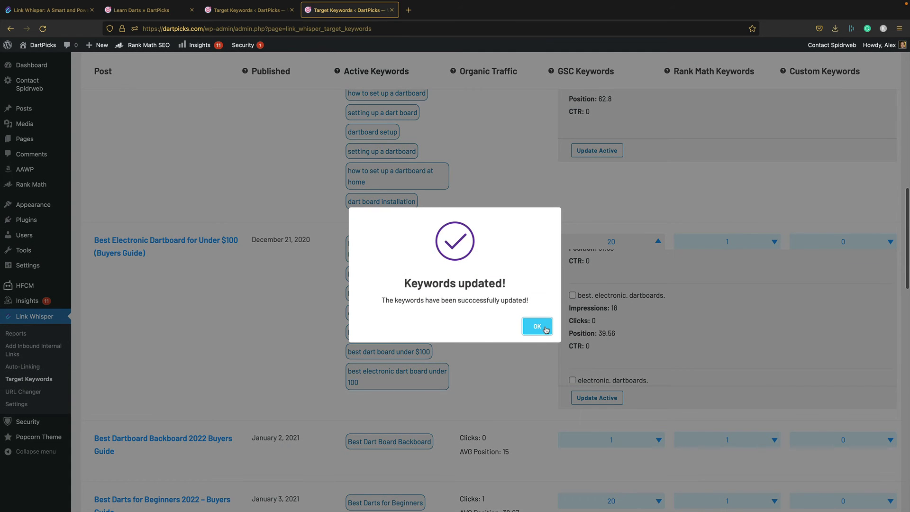
left_click(546, 330)
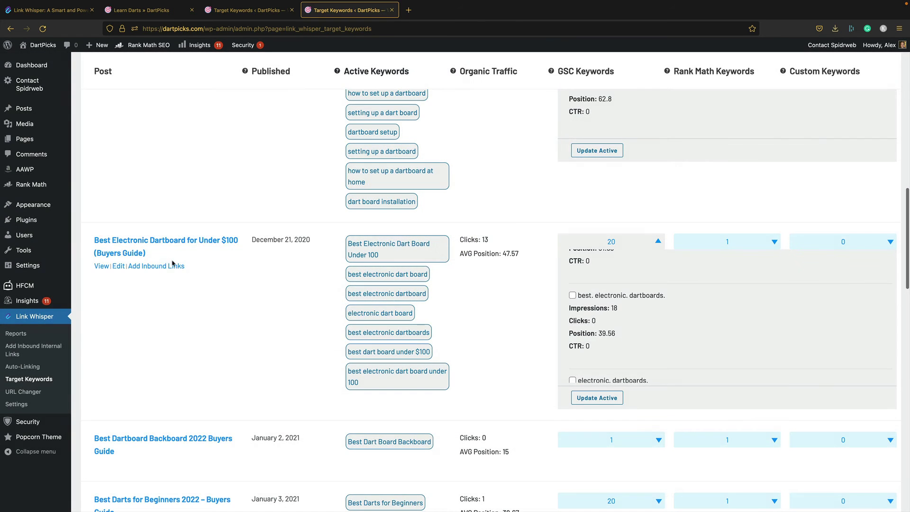
left_click(161, 266)
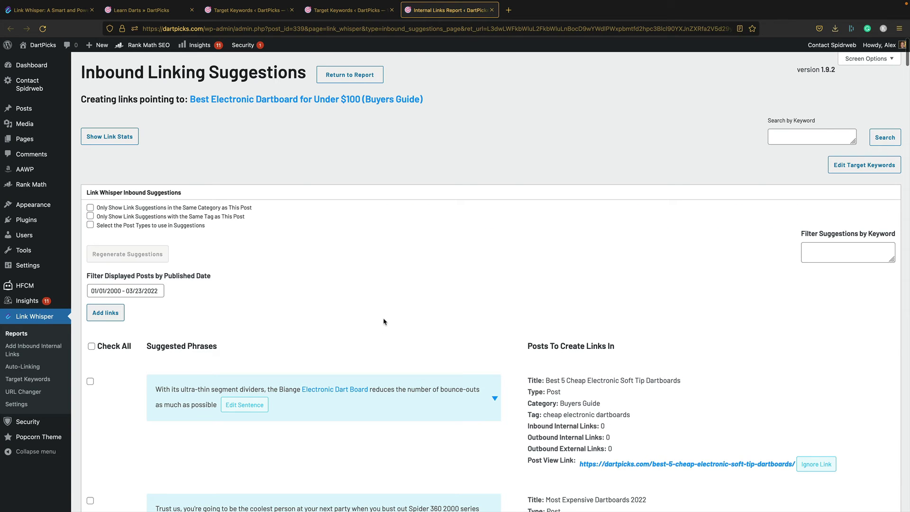
- Tick the first two suggestions, from the Best 5 Cheap Soft Tip and Most Expensive Dartboards posts
scroll(400, 307, "down", 2)
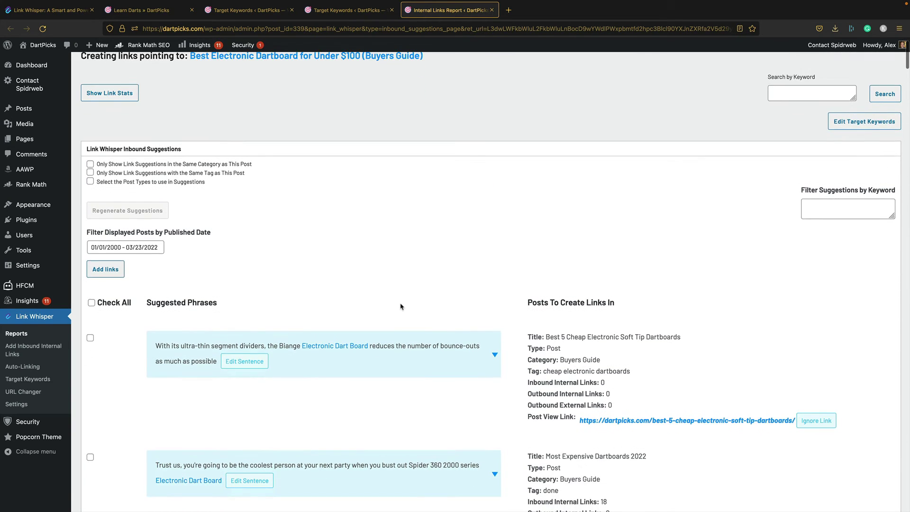
scroll(401, 310, "down", 3)
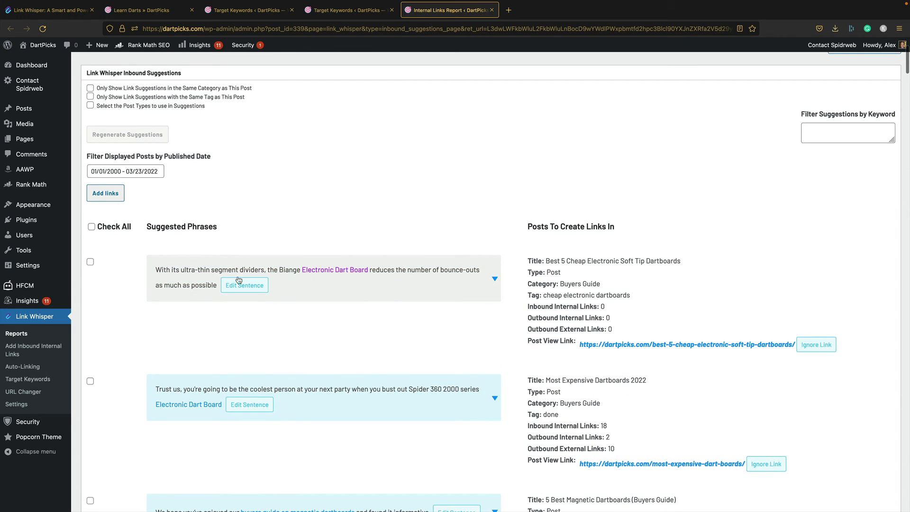
scroll(147, 271, "down", 4)
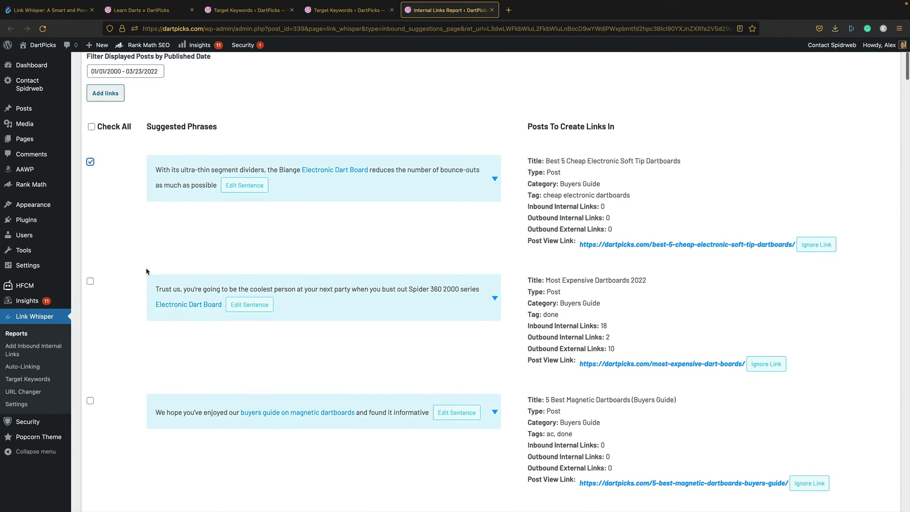
scroll(146, 271, "down", 4)
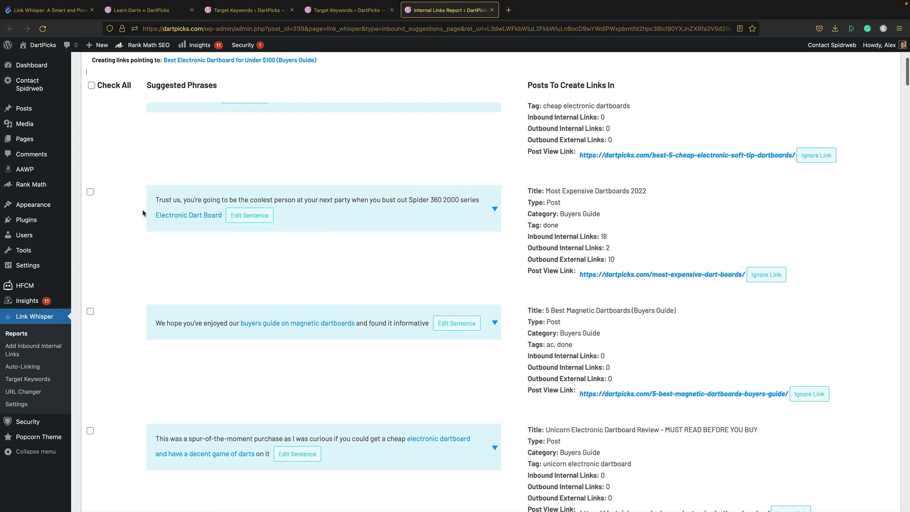
scroll(139, 205, "down", 5)
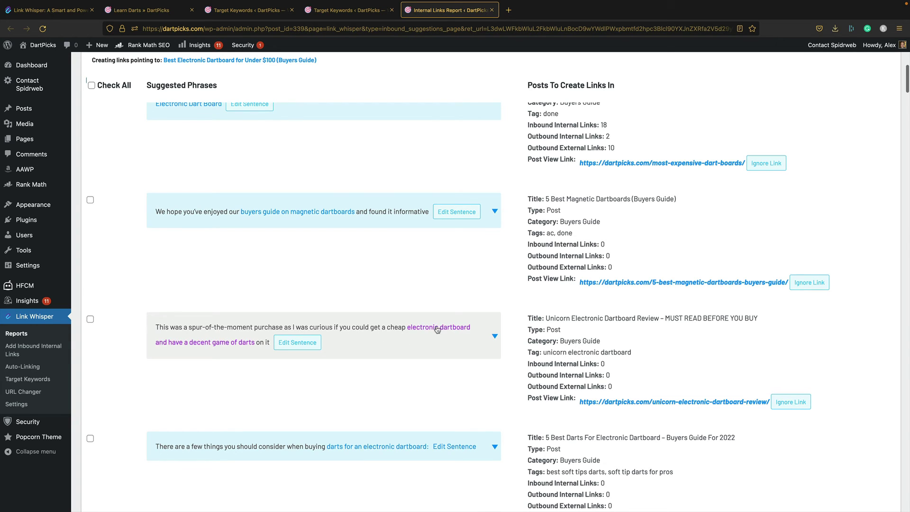
- Edit the Unicorn review suggestion sentence and remove its over-long link
left_click(313, 343)
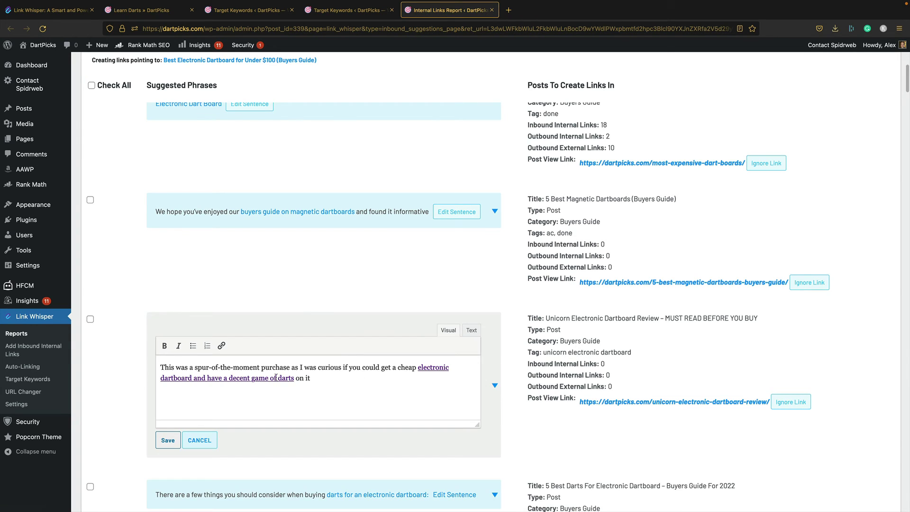
left_click(255, 378)
left_click(368, 394)
key("ctrl+c")
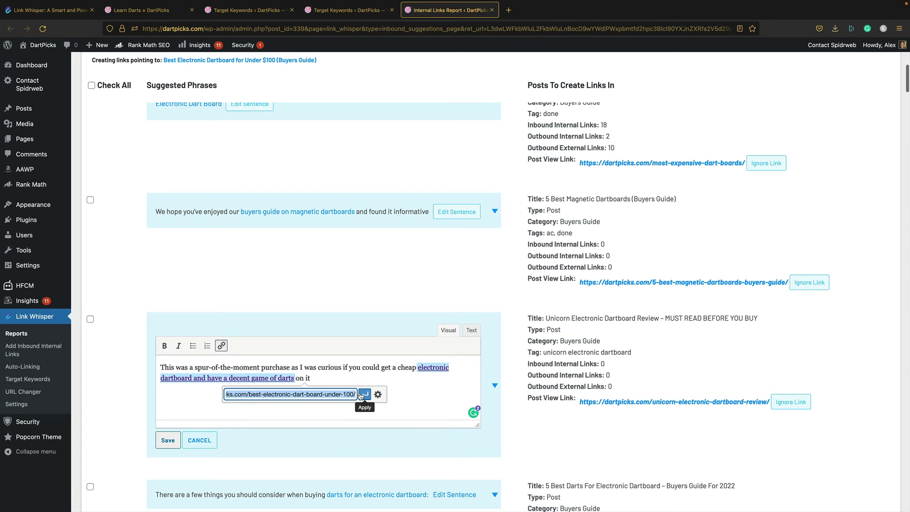
left_click(361, 395)
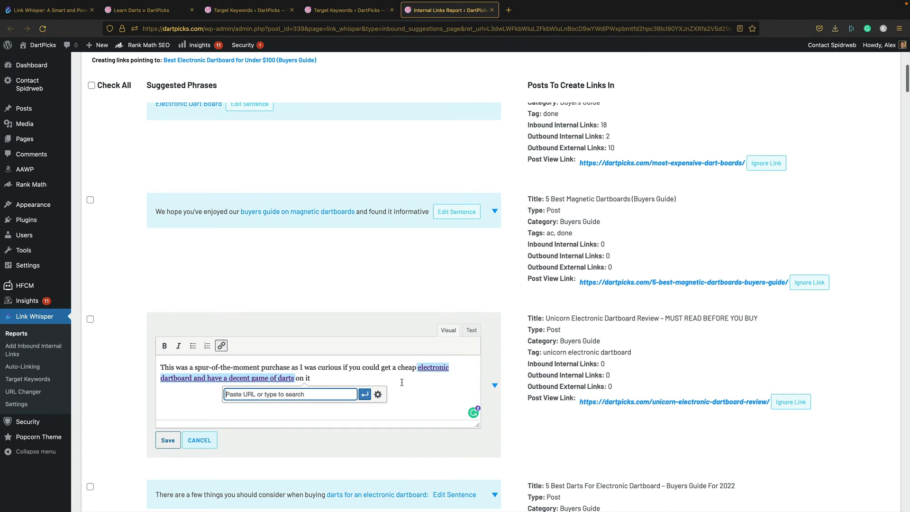
left_click(288, 379)
left_click(385, 394)
- Link only 'cheap electronic dartboard' to the guide's pasted URL and save the sentence
left_click_drag(398, 368, 190, 378)
left_click(222, 346)
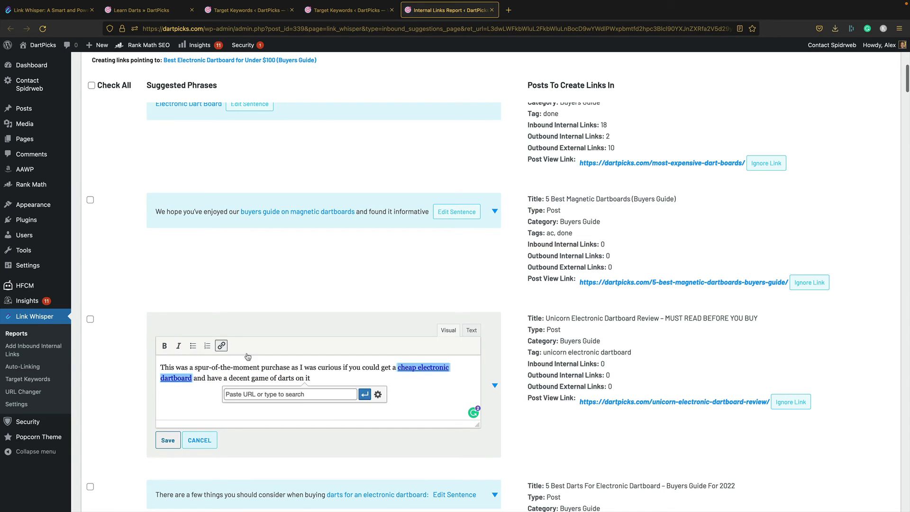
key("ctrl+v")
left_click(364, 395)
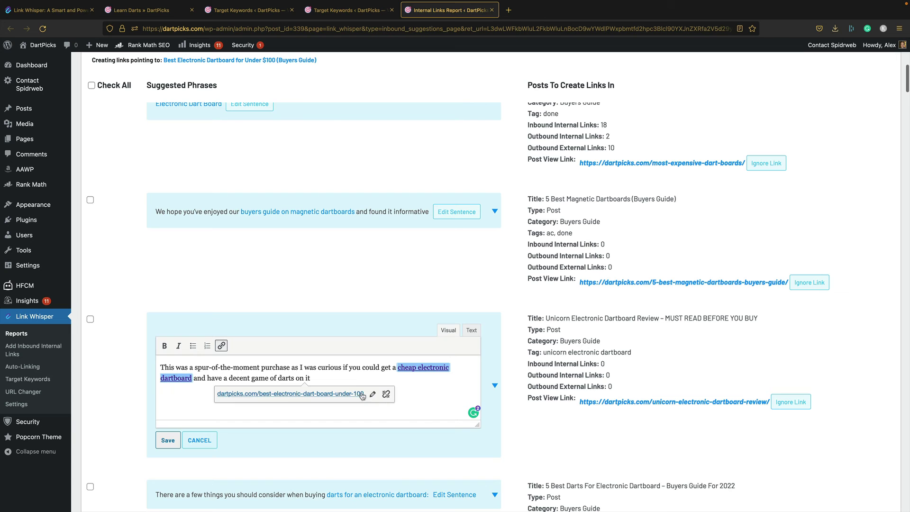
left_click(168, 441)
- Tick the Technology advancements suggestion from the dartboards-with-cabinets post
scroll(256, 359, "down", 6)
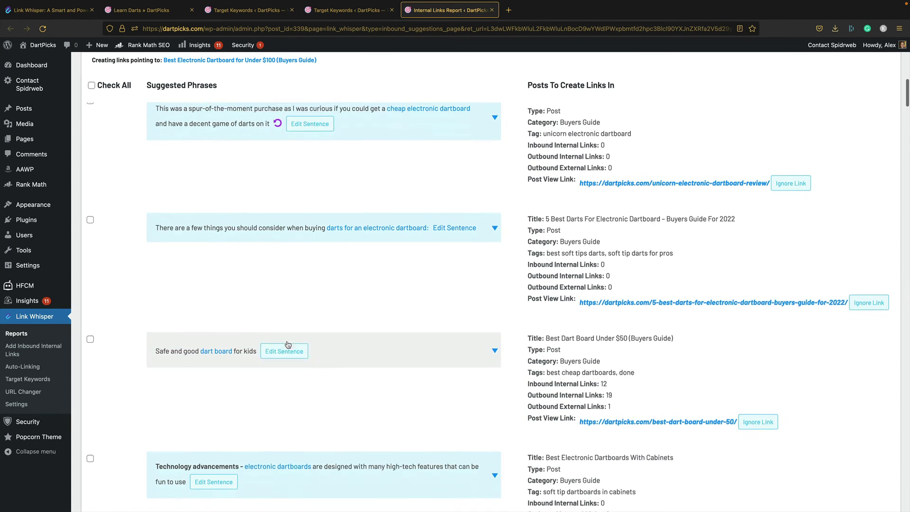
scroll(326, 313, "down", 1)
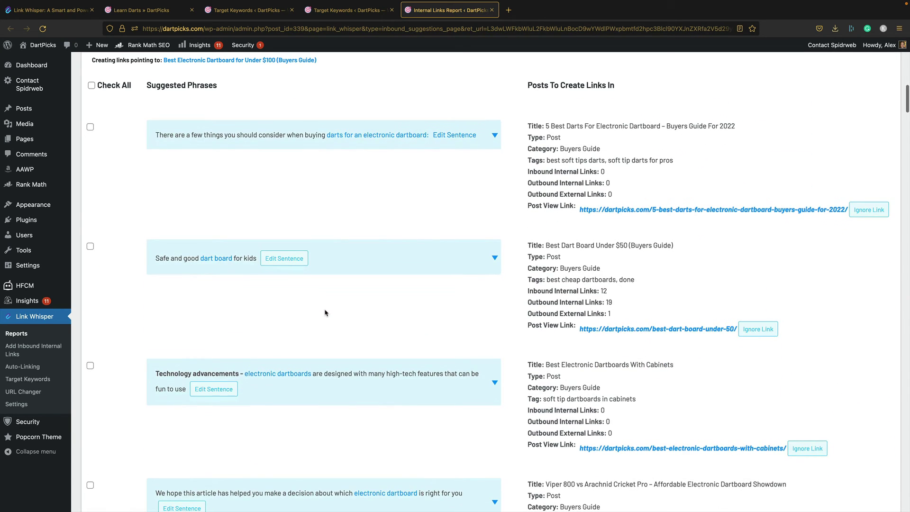
left_click(90, 367)
scroll(159, 344, "down", 3)
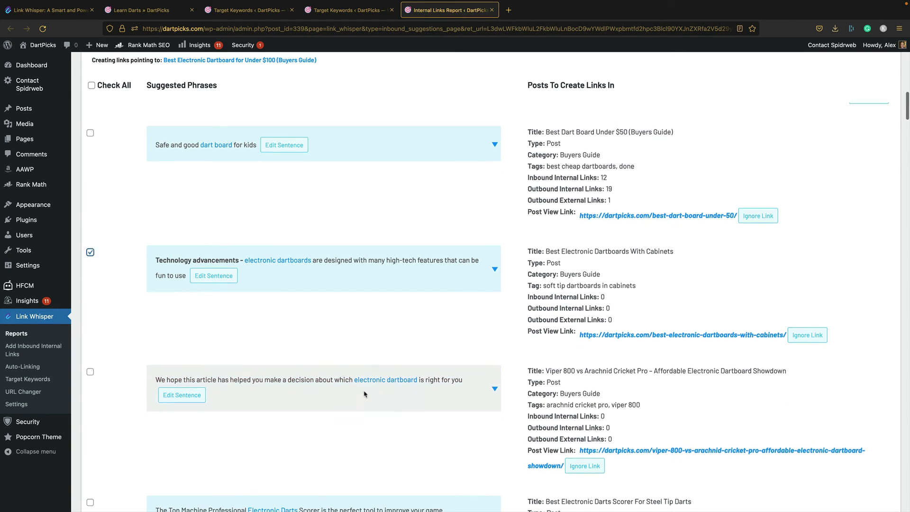
scroll(365, 394, "down", 3)
scroll(378, 333, "down", 7)
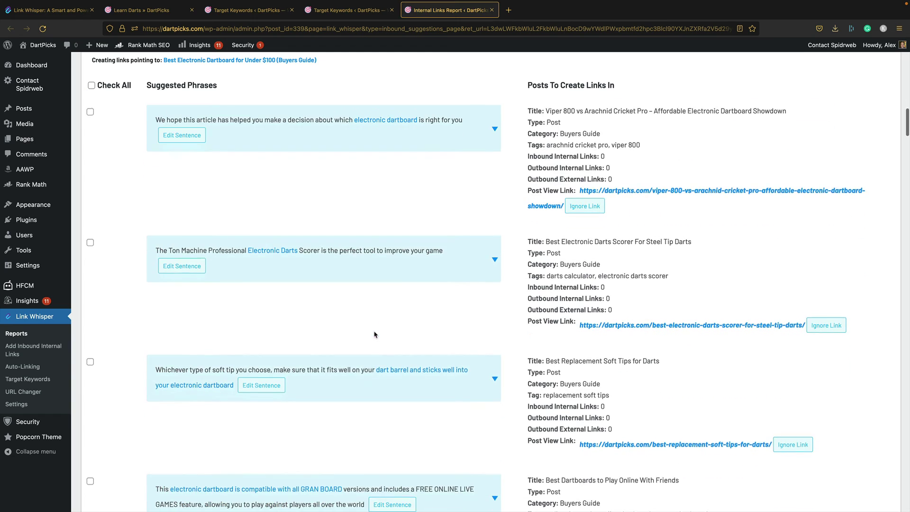
- Scroll through the remaining inbound suggestions and back to the top
scroll(372, 335, "down", 5)
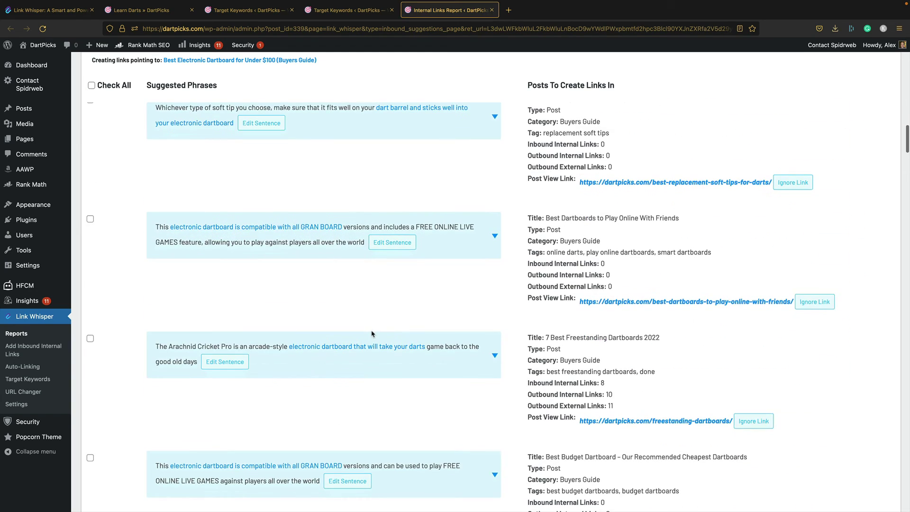
scroll(371, 334, "down", 8)
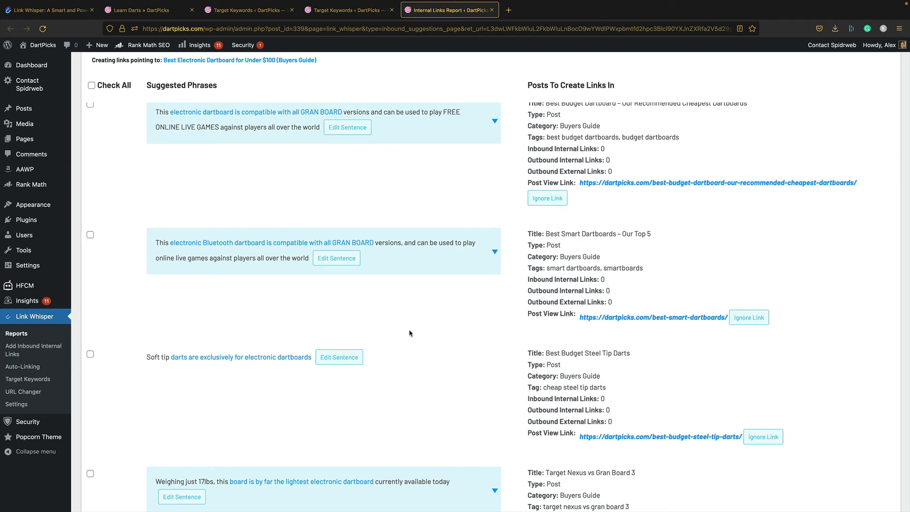
scroll(401, 313, "down", 1)
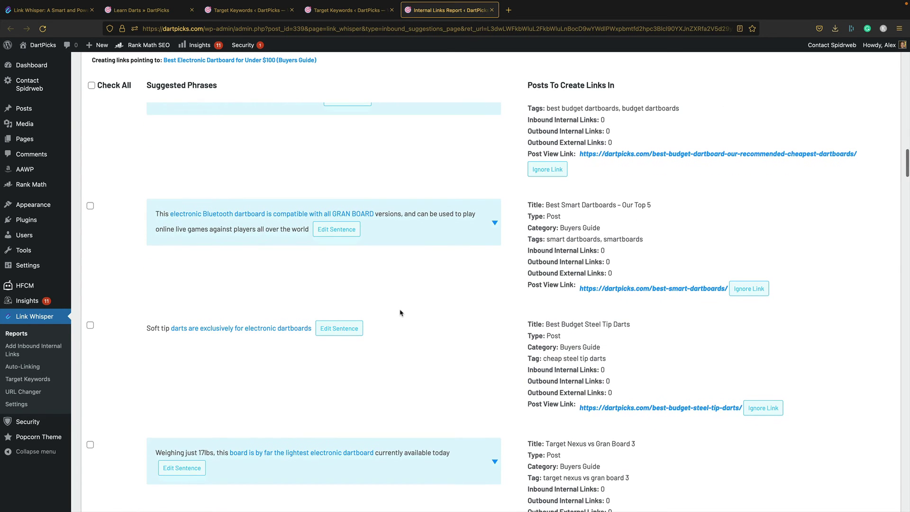
scroll(401, 313, "down", 2)
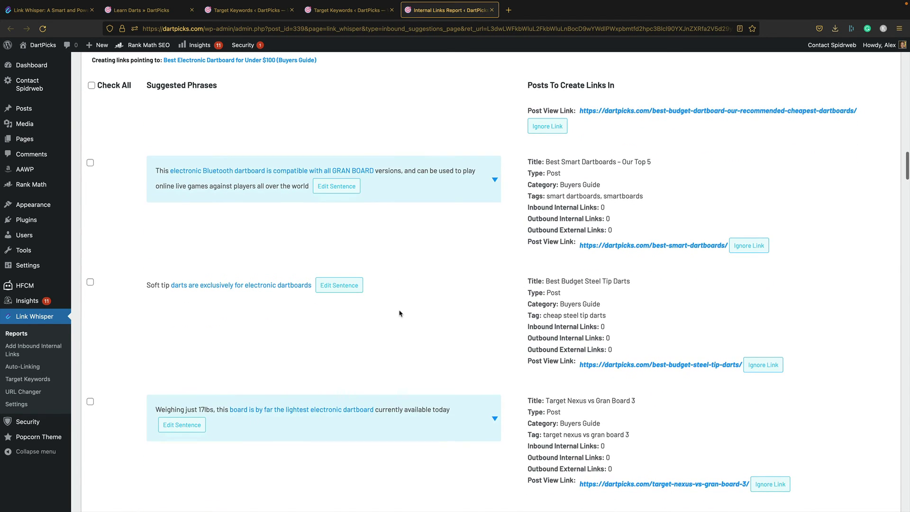
scroll(399, 314, "down", 5)
scroll(400, 314, "down", 2)
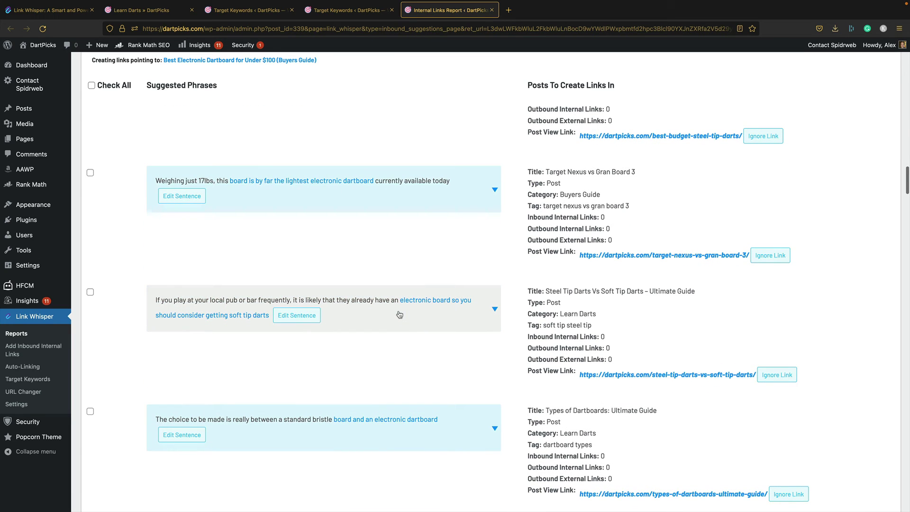
scroll(400, 315, "down", 5)
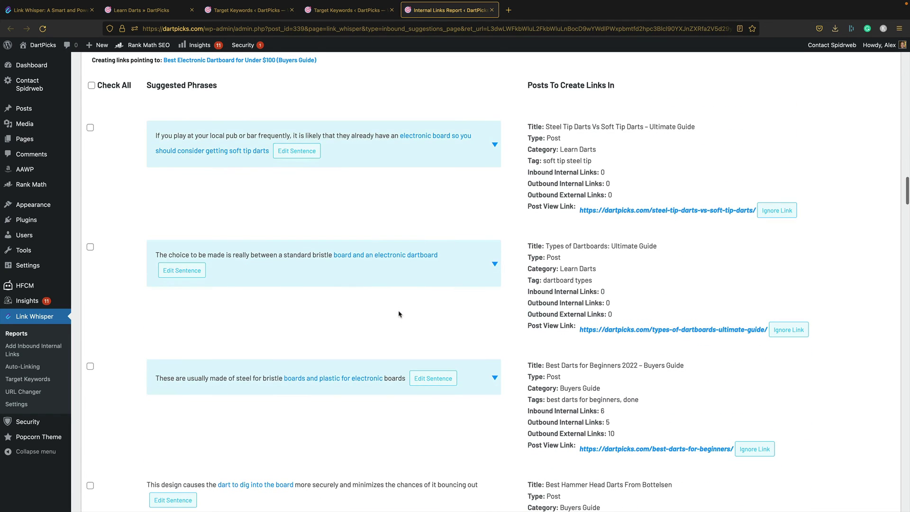
scroll(399, 314, "down", 7)
scroll(398, 314, "down", 5)
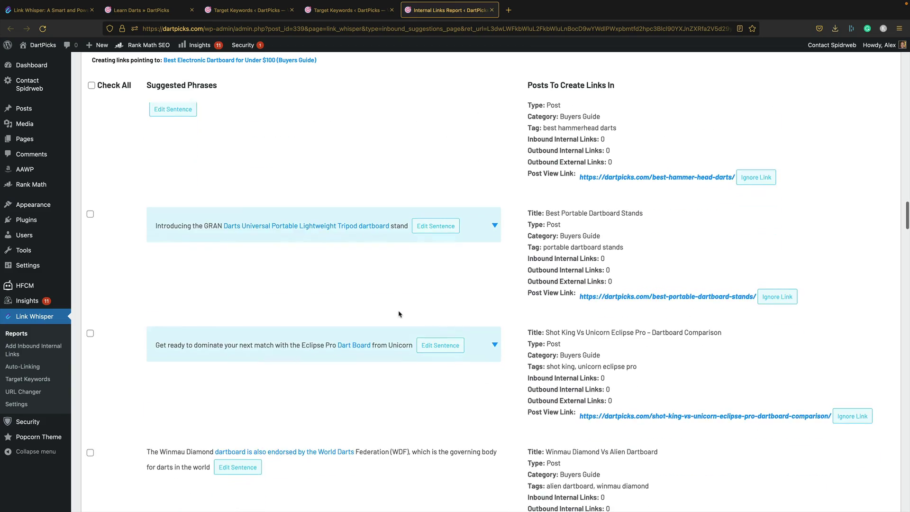
scroll(397, 314, "down", 5)
scroll(398, 315, "up", 15)
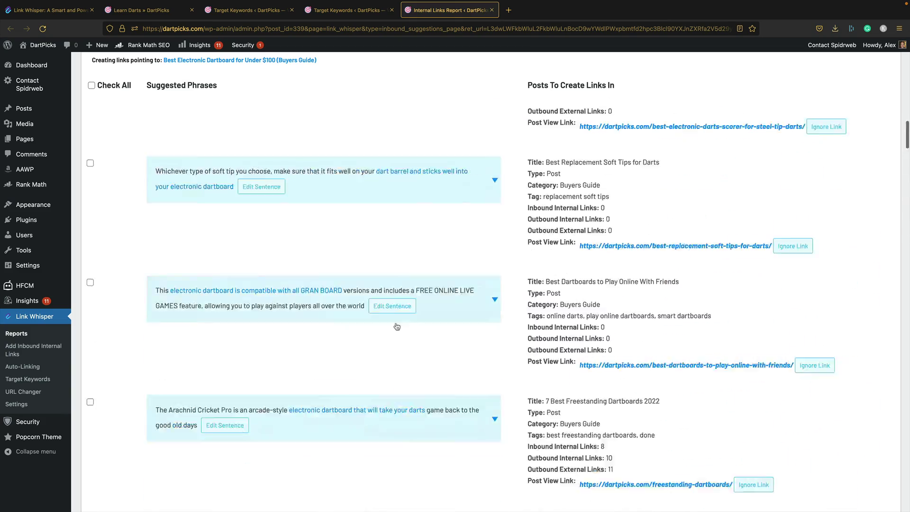
scroll(397, 327, "up", 10)
scroll(346, 286, "down", 3)
scroll(348, 287, "up", 2)
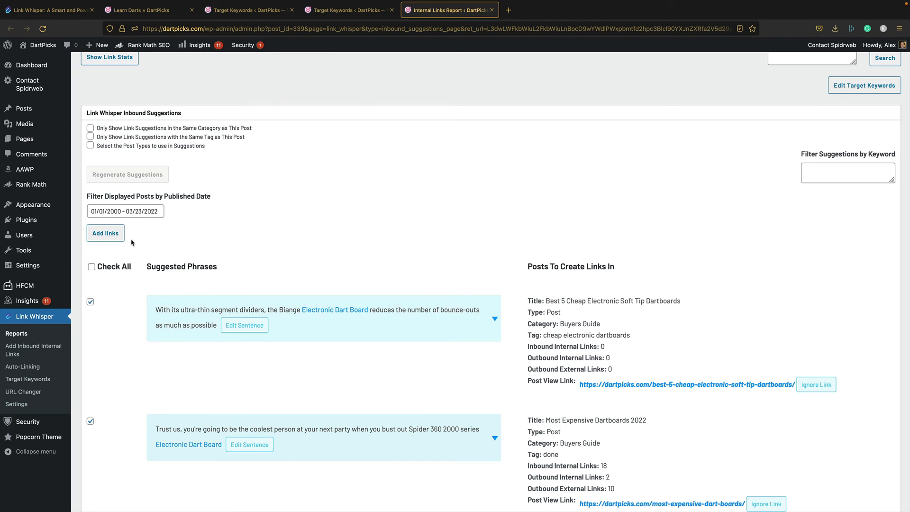
- Add the ticked suggestions as links to the under-$100 electronic dartboard guide
left_click(111, 233)
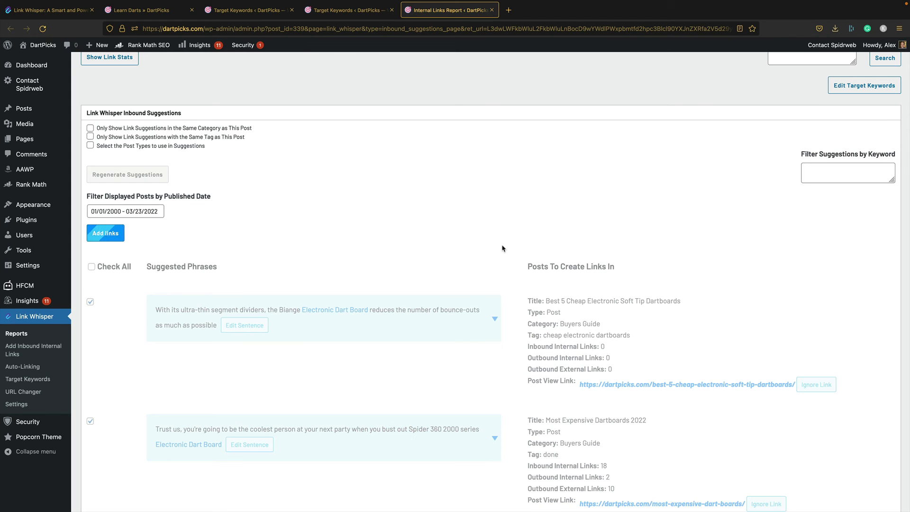